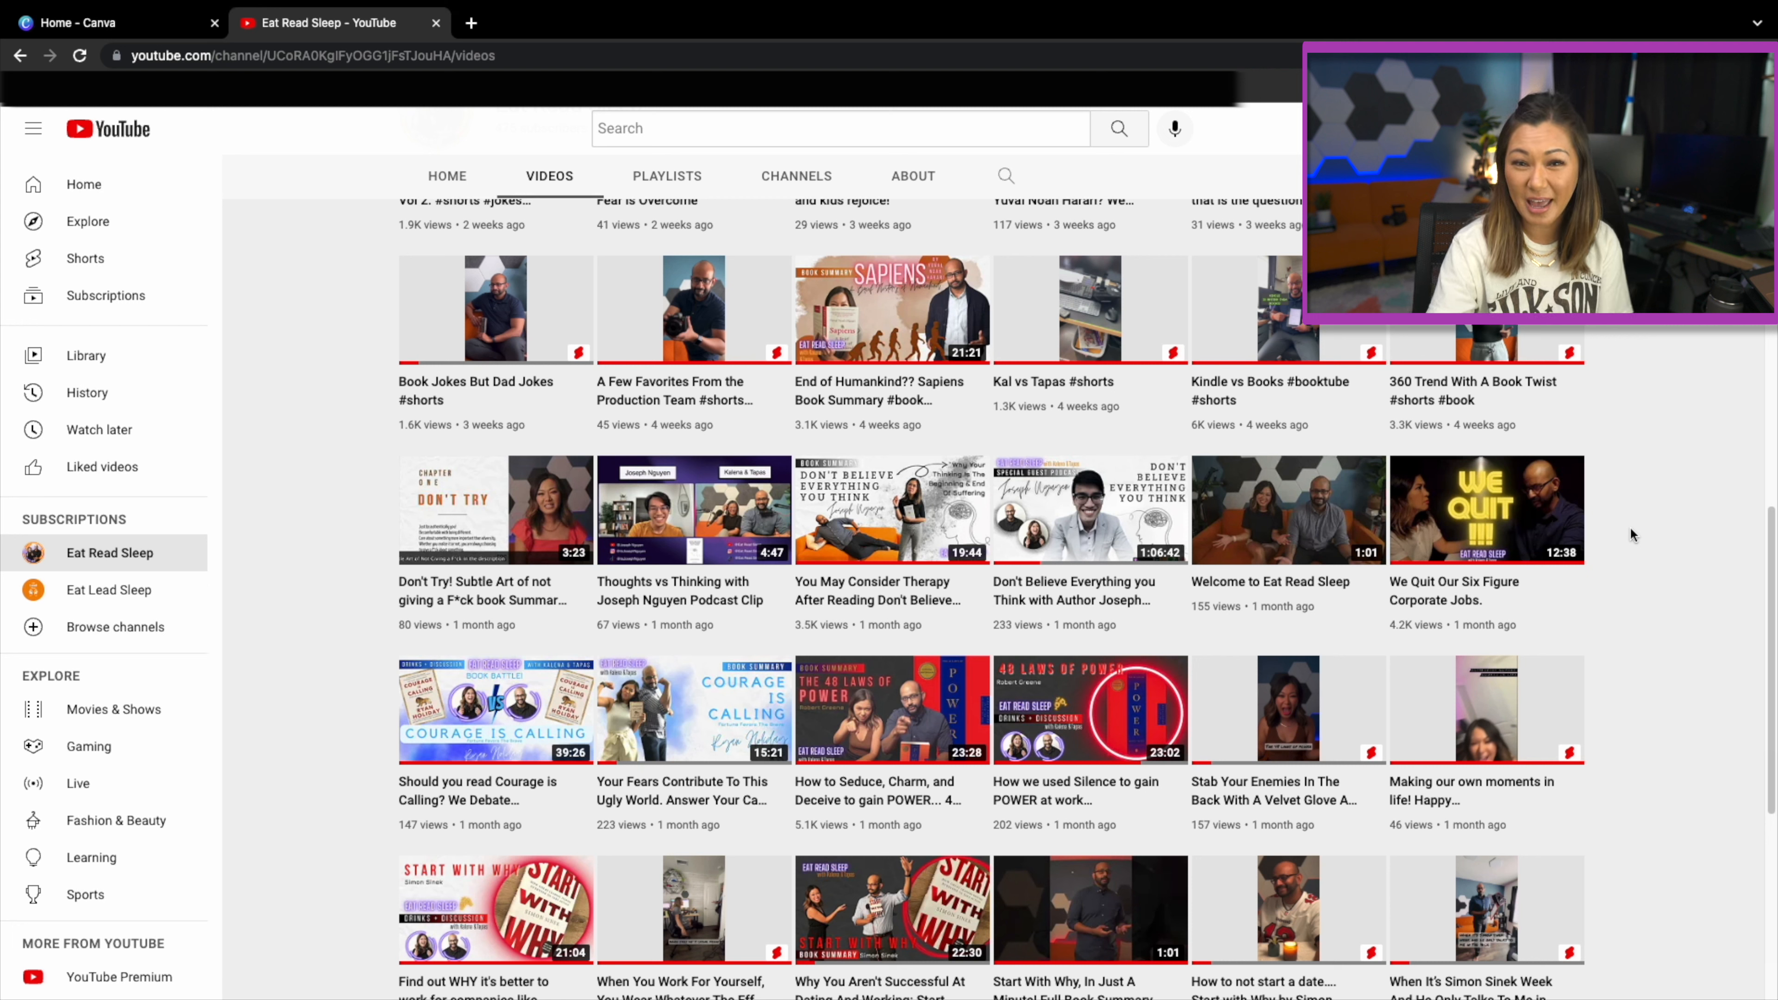
Switch to Canva, create a blank YouTube Thumbnail design and apply the blue "How to Sell Anything Online" template.
{"action": "left_click", "coordinate": [203, 14]}
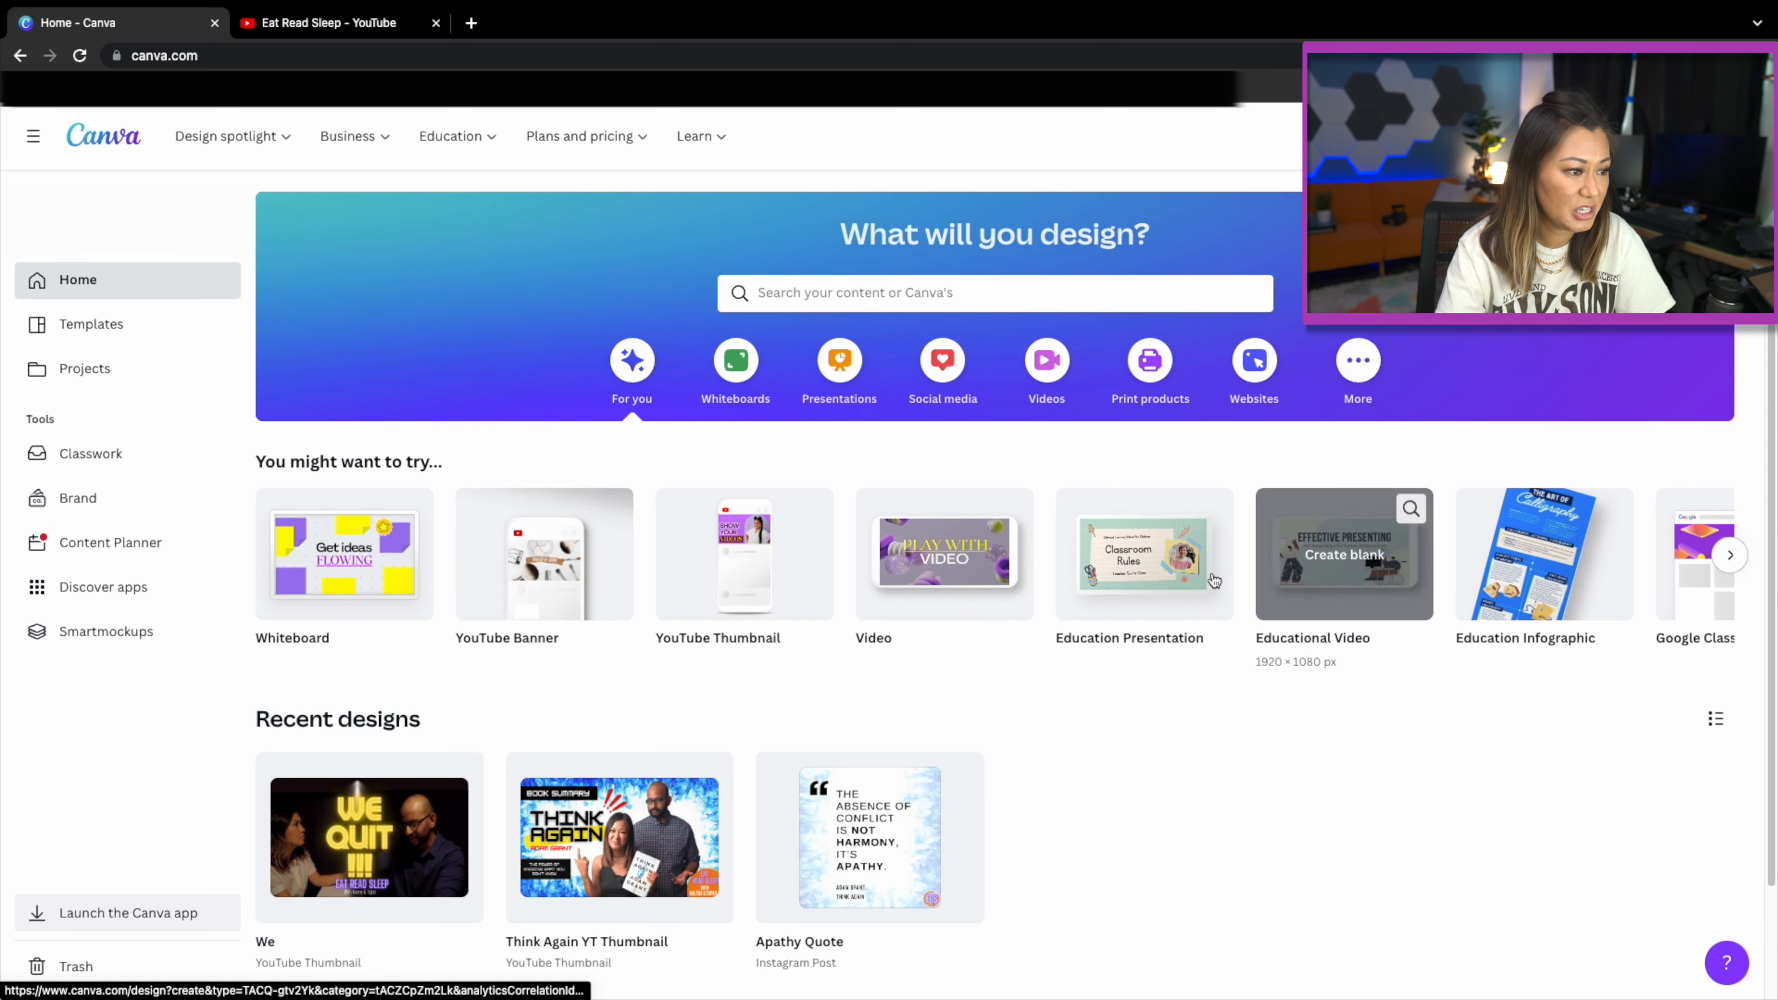
{"action": "left_click", "coordinate": [736, 570]}
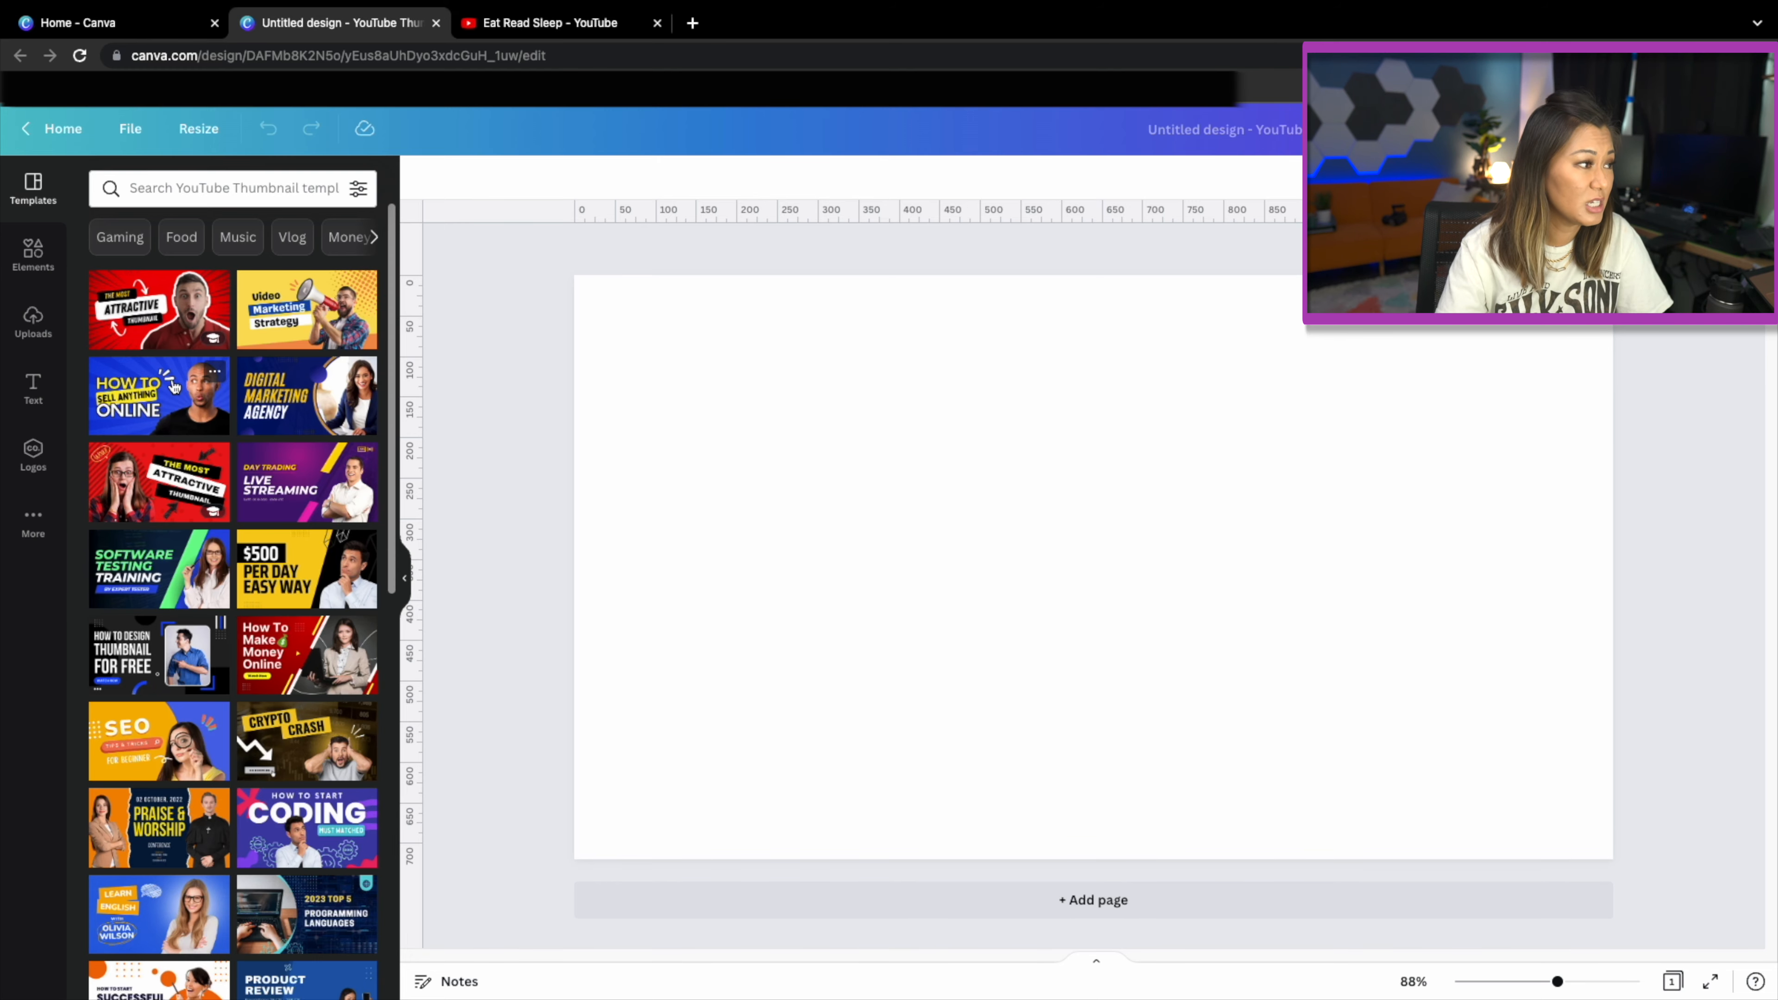
{"action": "left_click", "coordinate": [159, 395]}
{"action": "left_click", "coordinate": [1061, 616]}
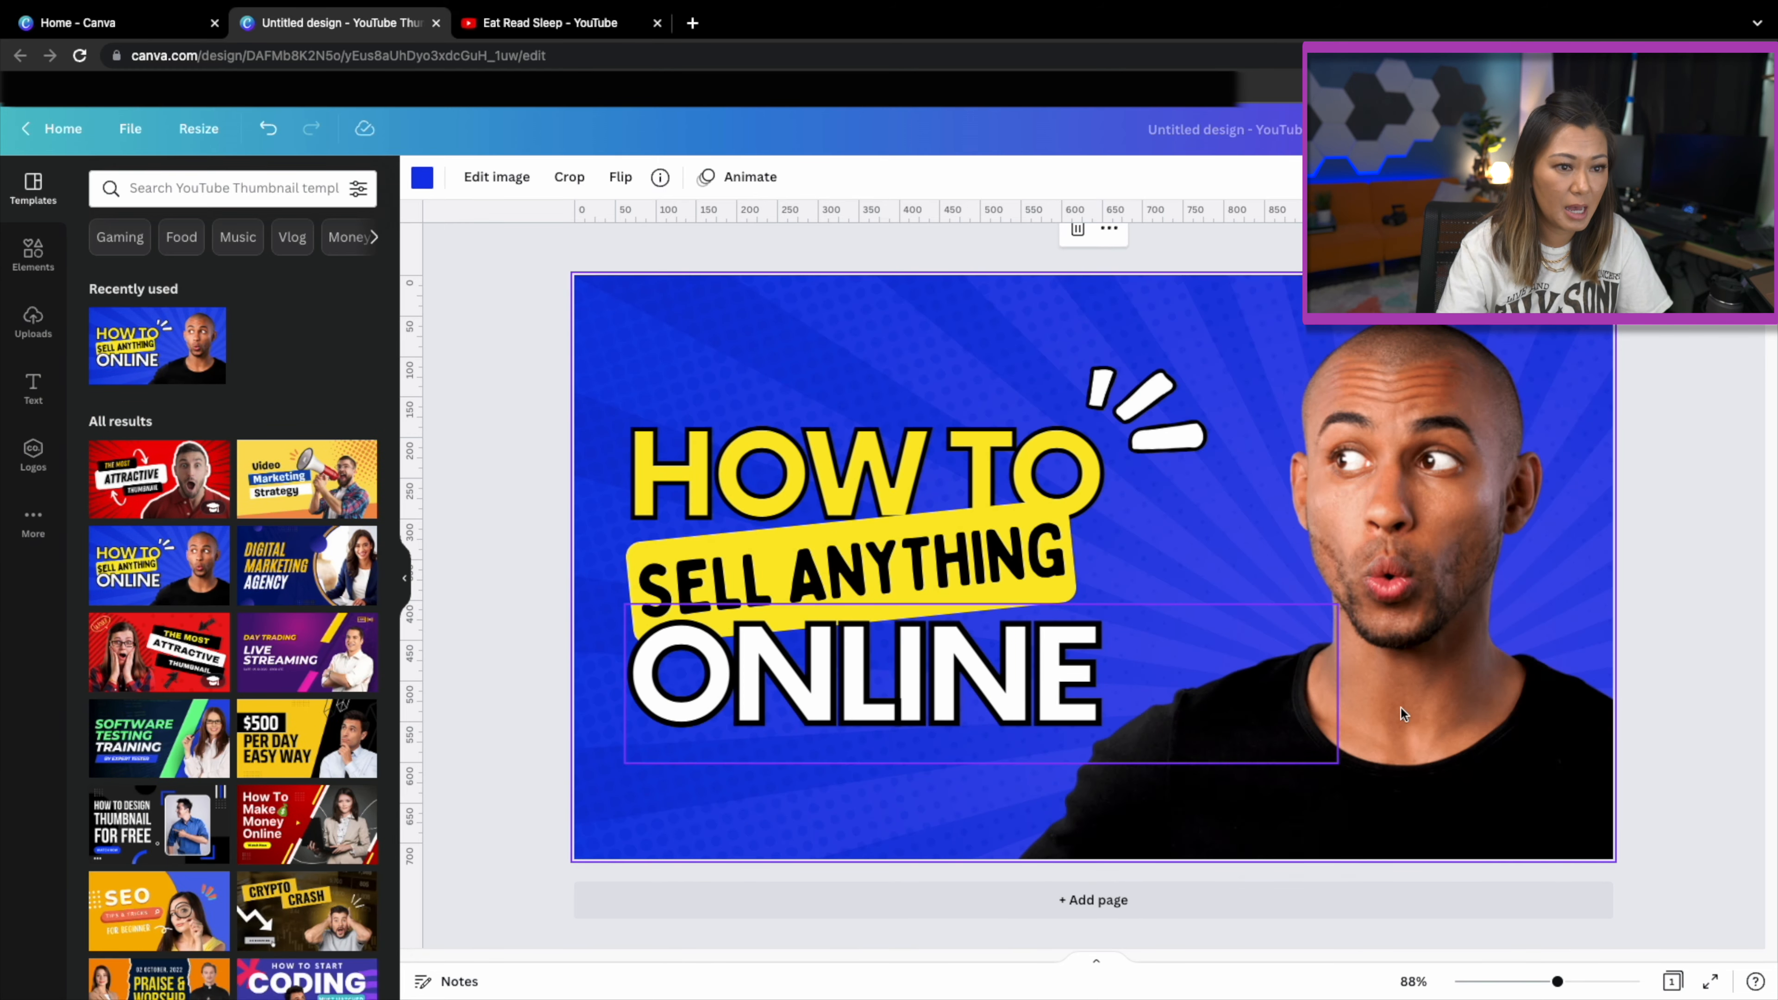
Delete the man's photo, the accent marks, the texts and the sunburst graphic, leaving only the plain blue page.
{"action": "left_click", "coordinate": [1455, 583]}
{"action": "key", "text": "Delete"}
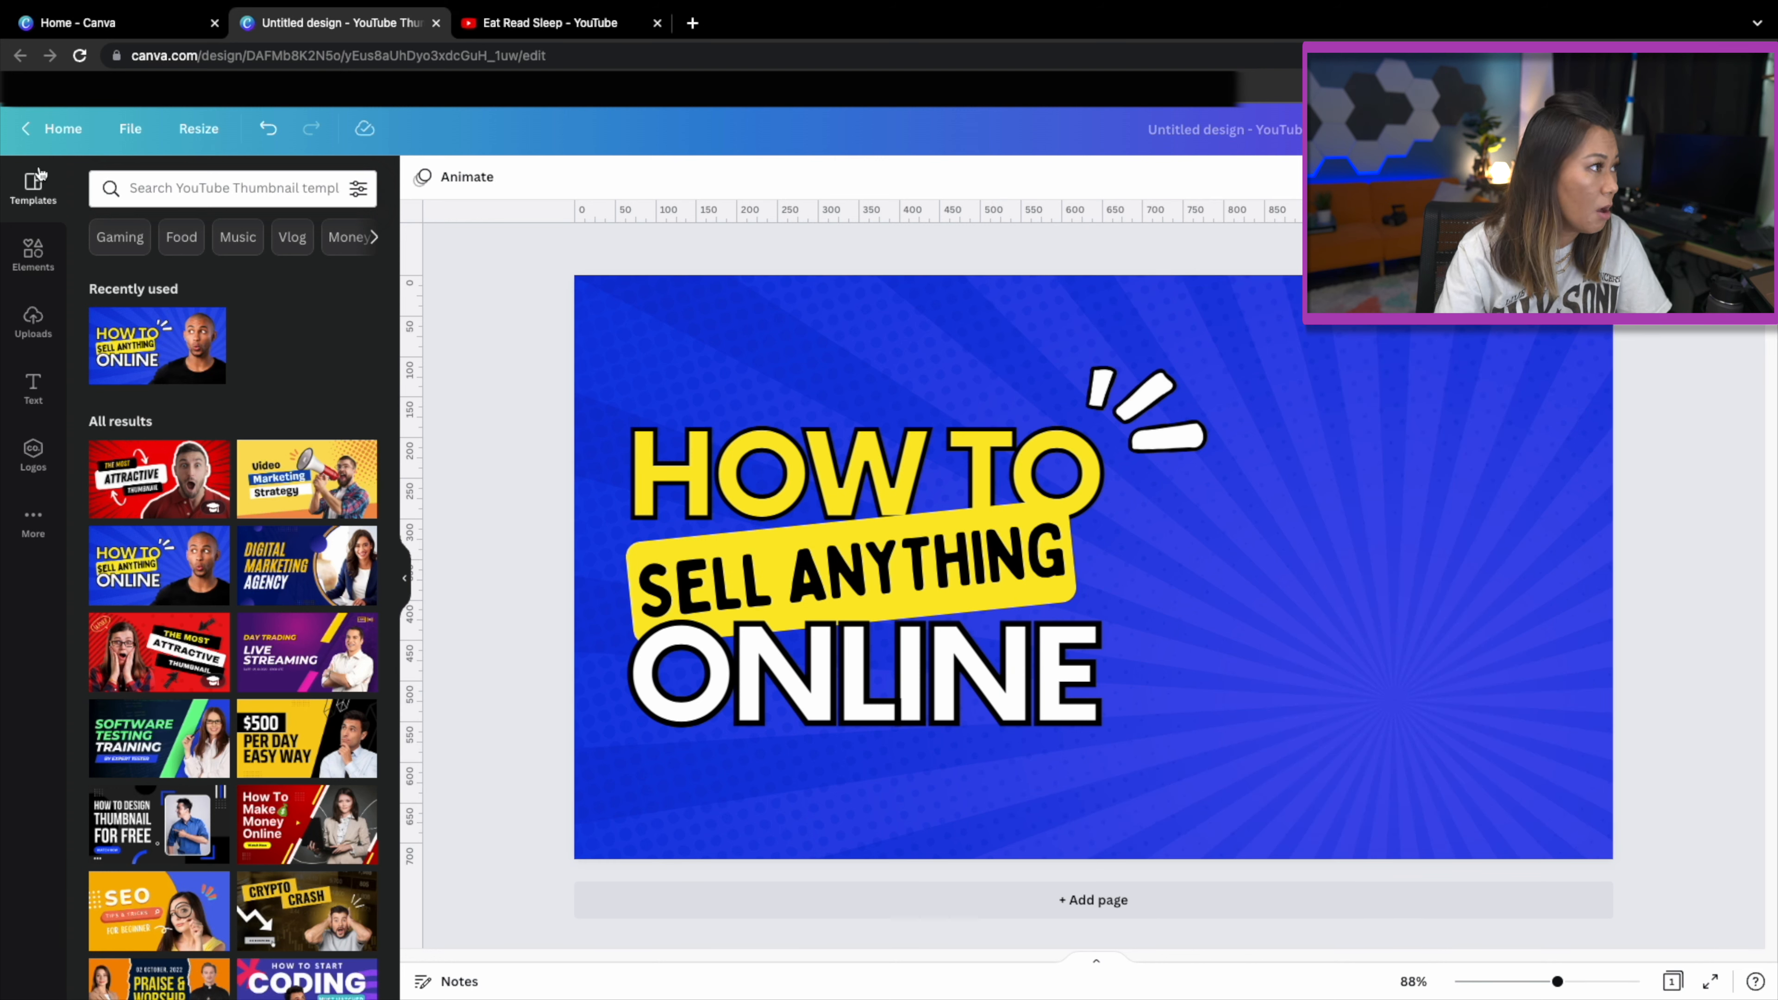
{"action": "left_click", "coordinate": [1149, 396]}
{"action": "left_click", "coordinate": [1345, 454]}
{"action": "key", "text": "Delete"}
{"action": "key", "text": "Delete"}
{"action": "key", "text": "Delete"}
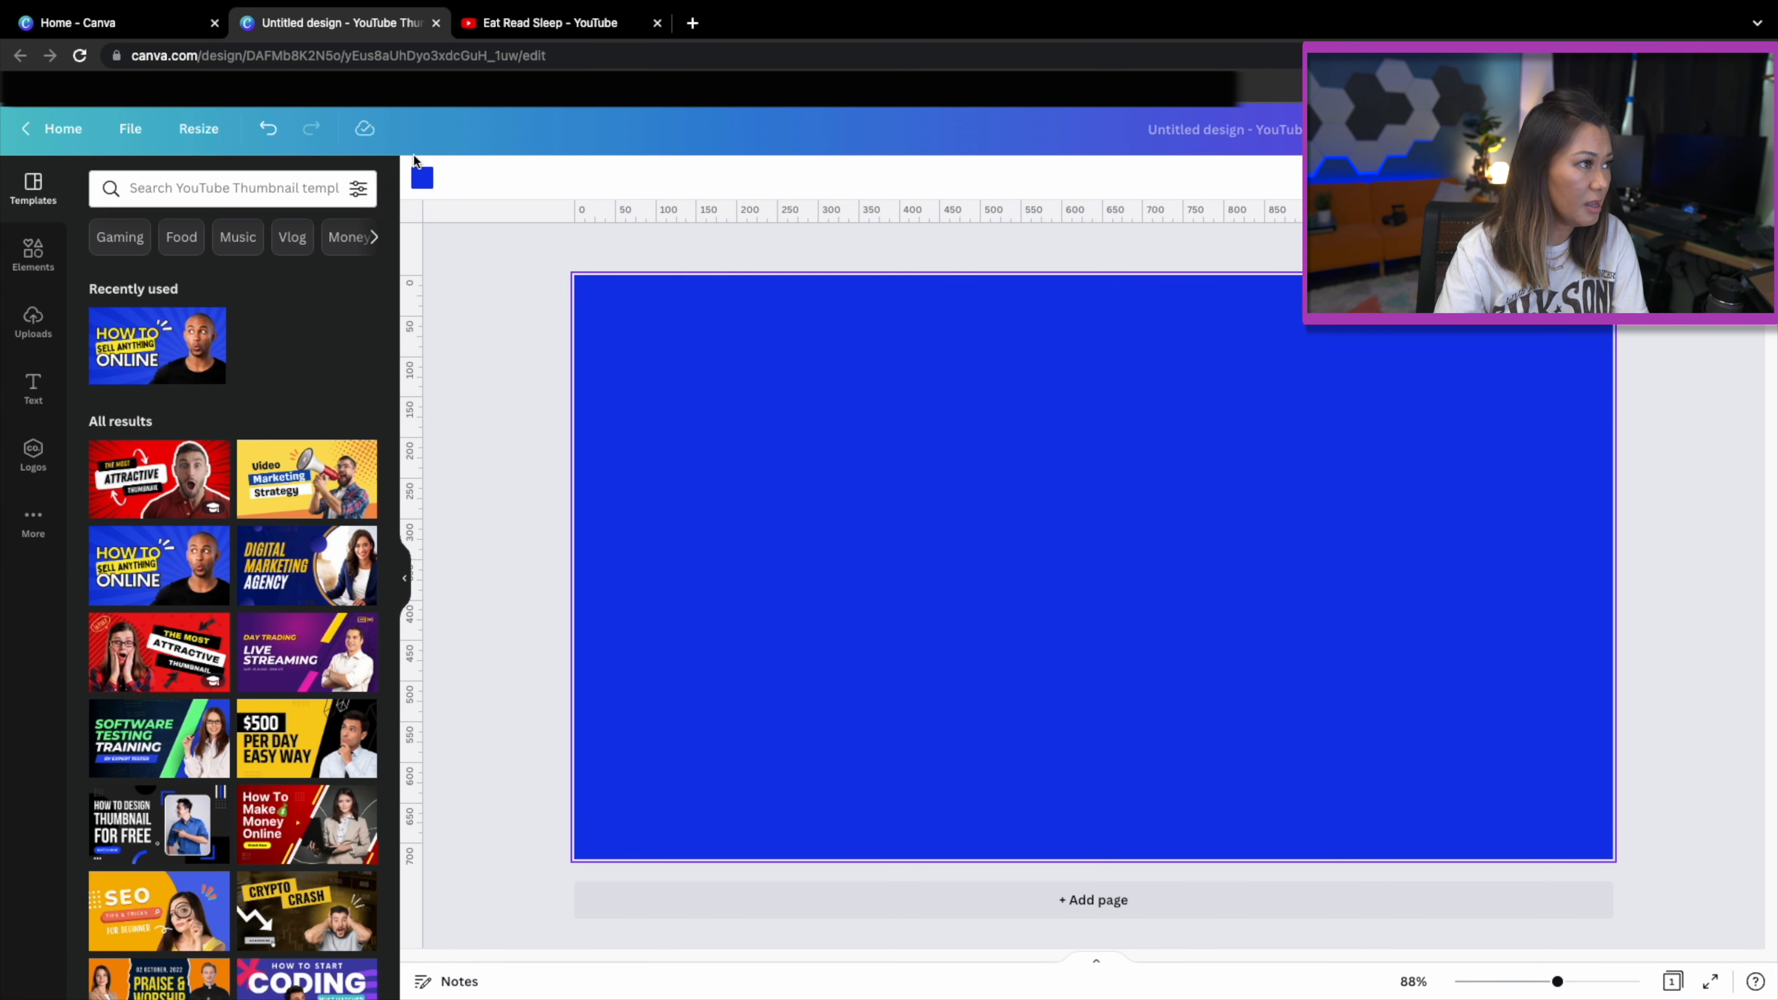
Change the page's background colour to black.
{"action": "left_click", "coordinate": [422, 180]}
{"action": "left_click", "coordinate": [108, 466]}
{"action": "left_click", "coordinate": [459, 462]}
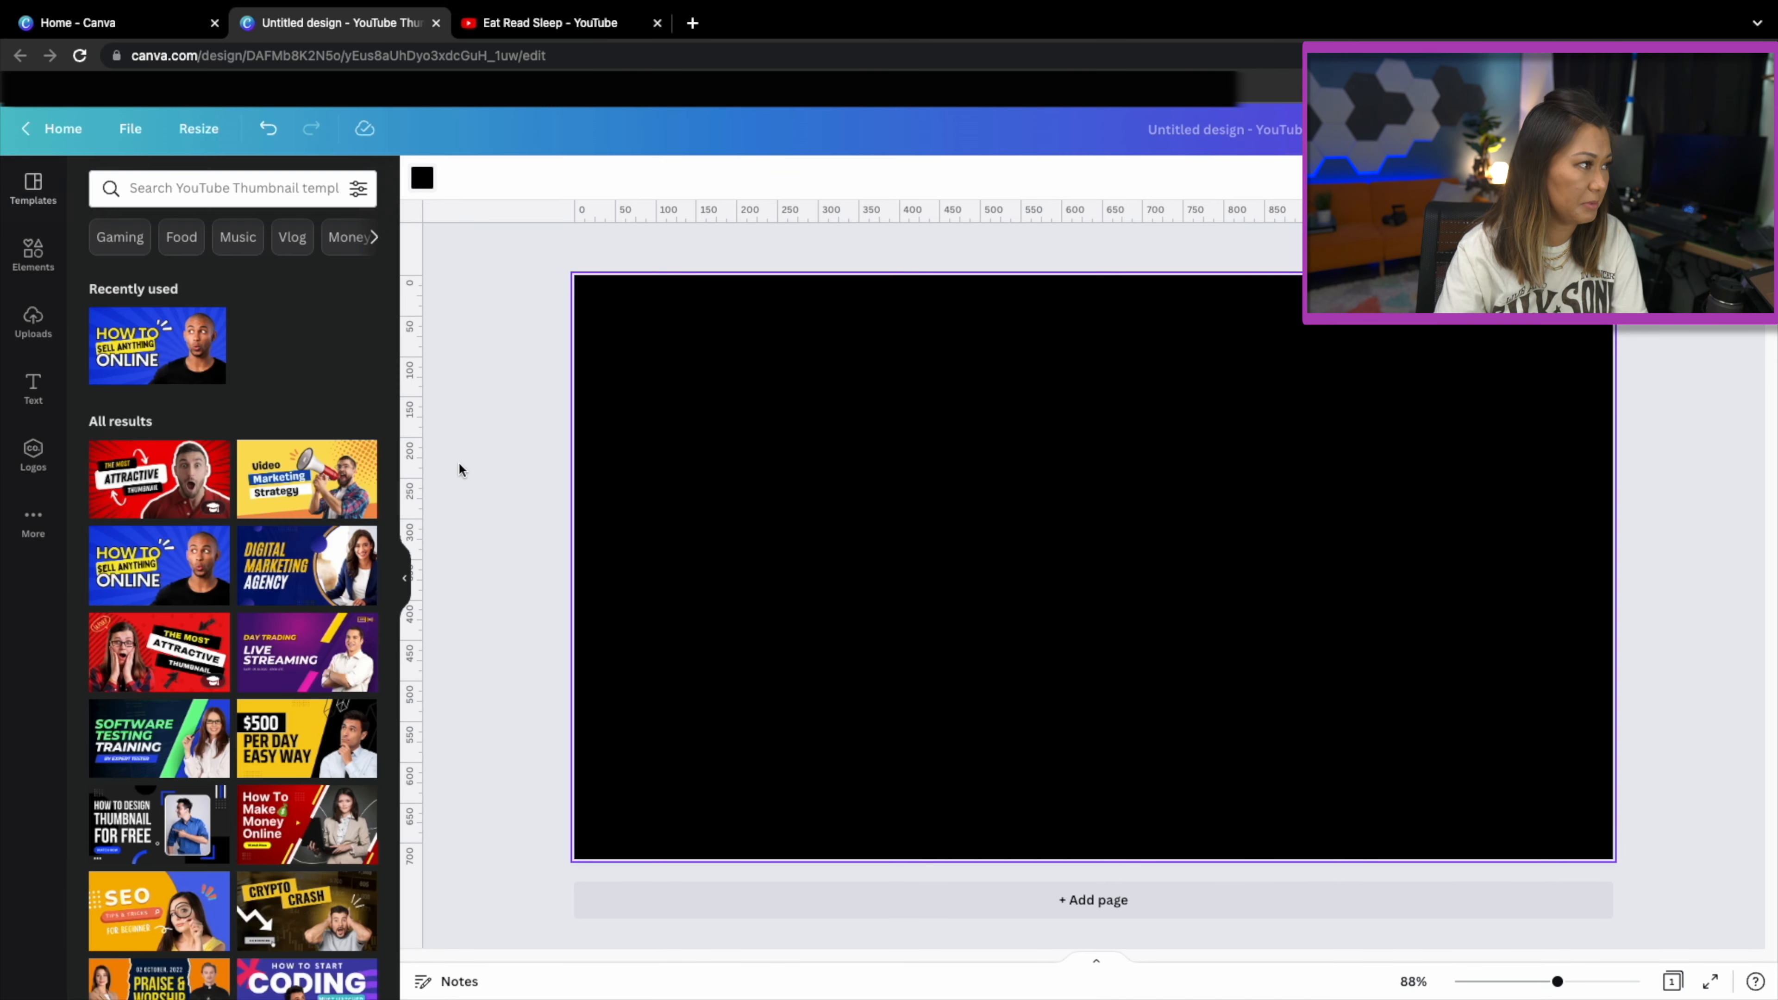
Add the uploaded photo of the woman at the table against the page's lower-left corner and trim its upper edge slightly.
{"action": "left_click", "coordinate": [33, 252]}
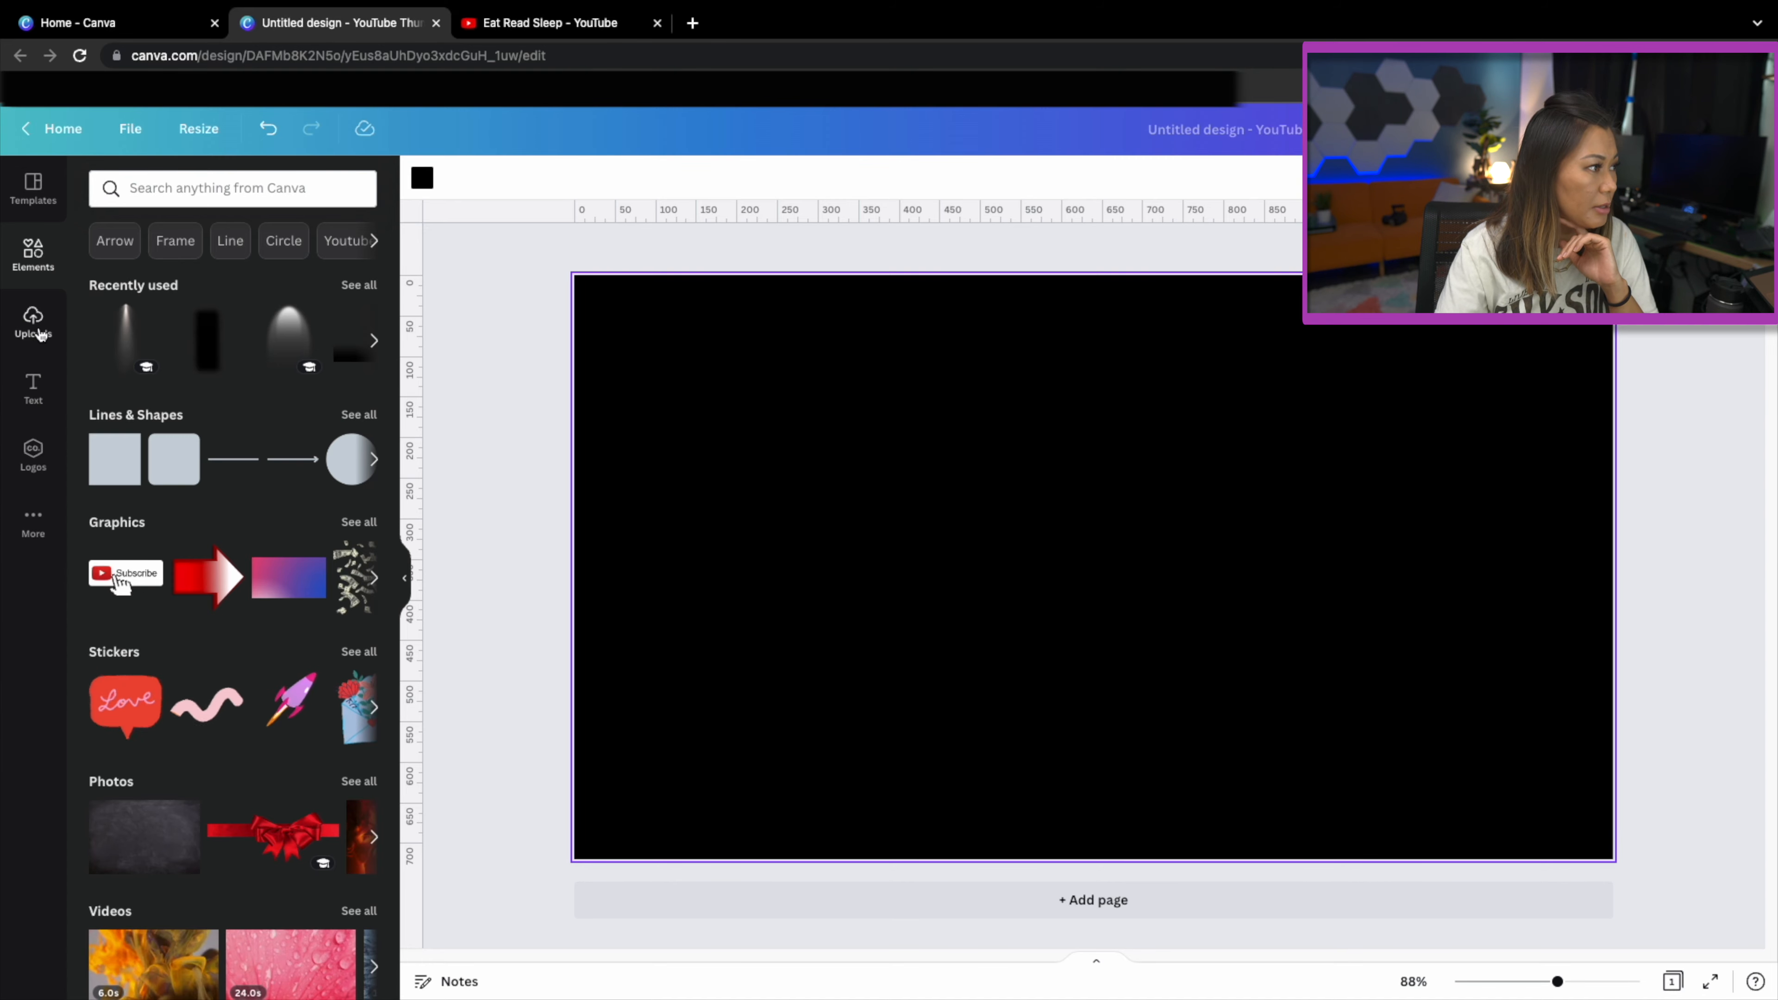
{"action": "left_click", "coordinate": [65, 317]}
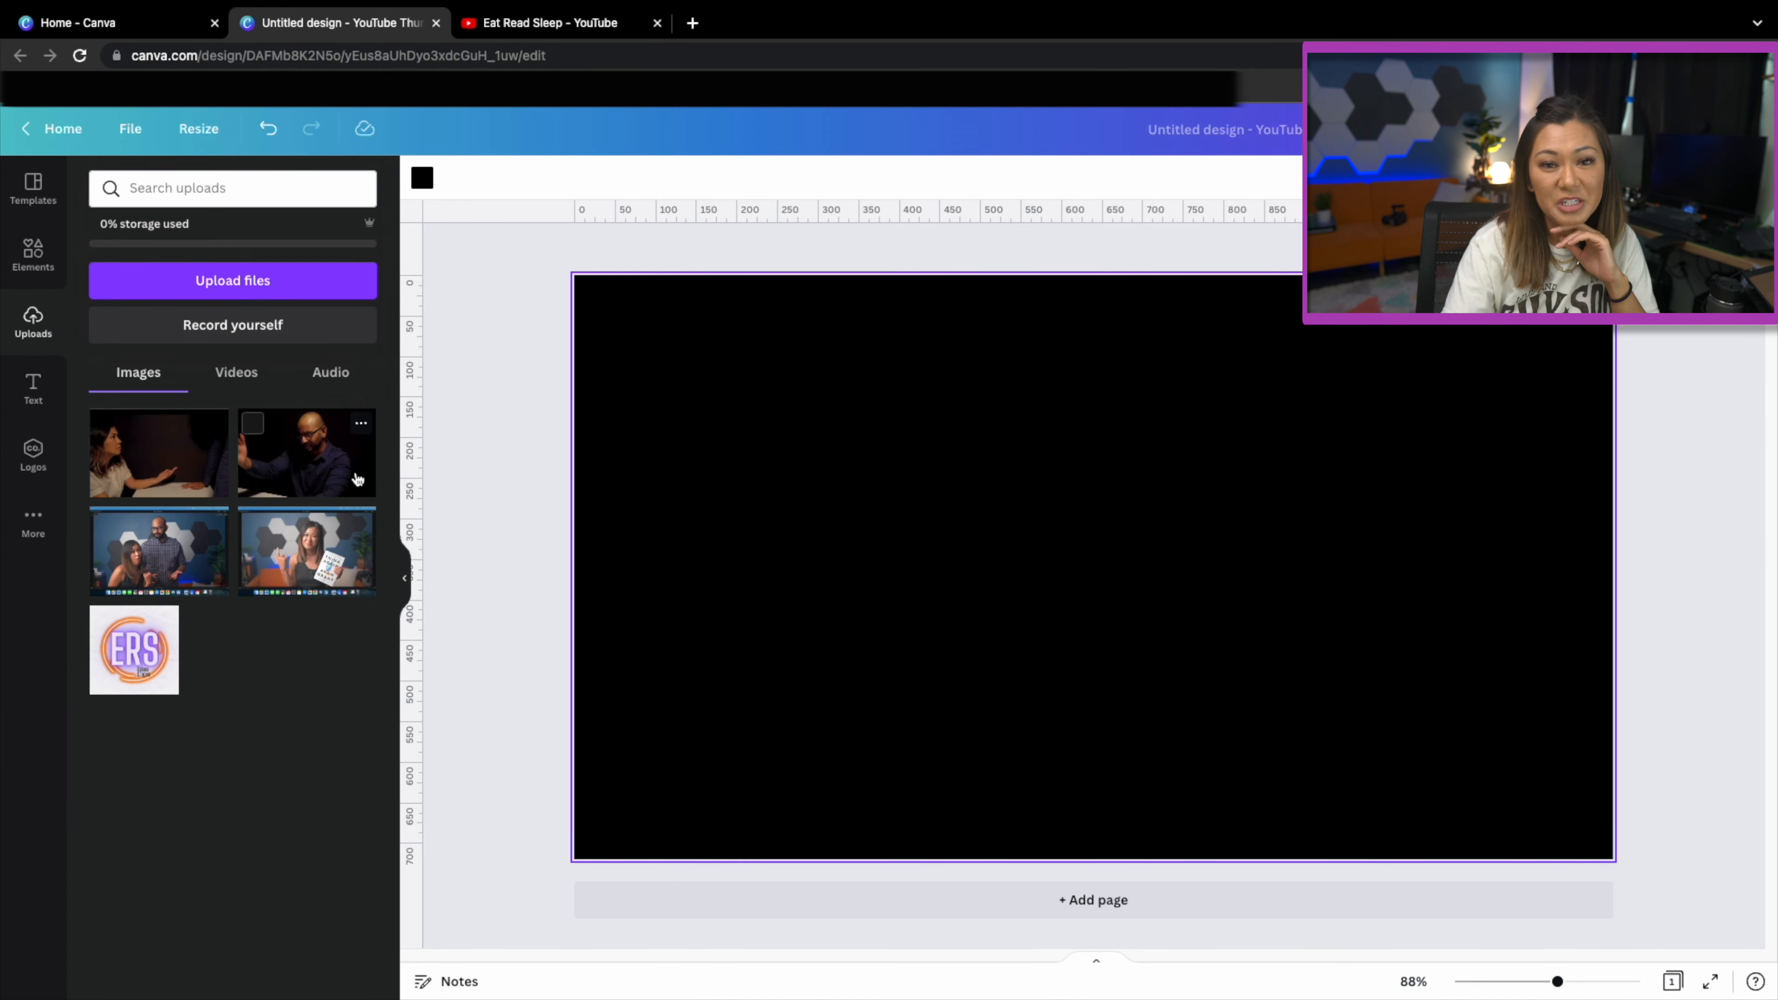
{"action": "left_click", "coordinate": [158, 452]}
{"action": "left_click_drag", "start_coordinate": [1093, 567], "coordinate": [1282, 540]}
{"action": "left_click", "coordinate": [1445, 462]}
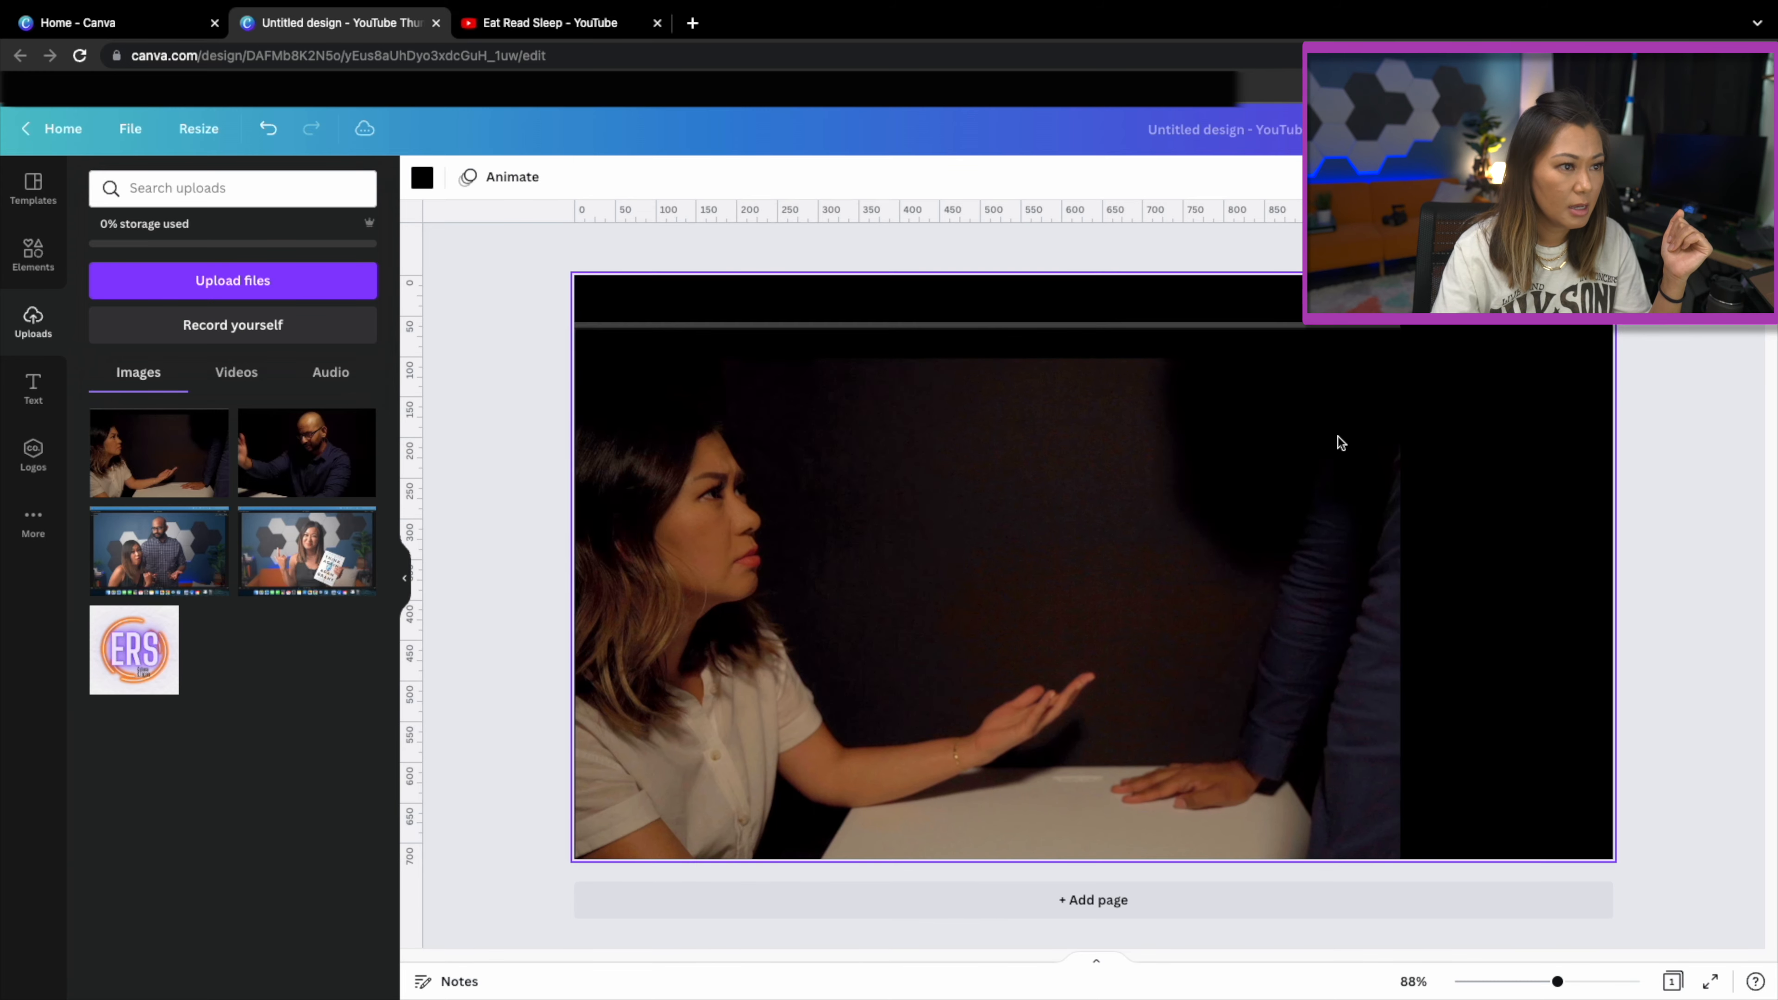
{"action": "left_click", "coordinate": [1147, 375]}
{"action": "left_click_drag", "start_coordinate": [997, 323], "coordinate": [1000, 330]}
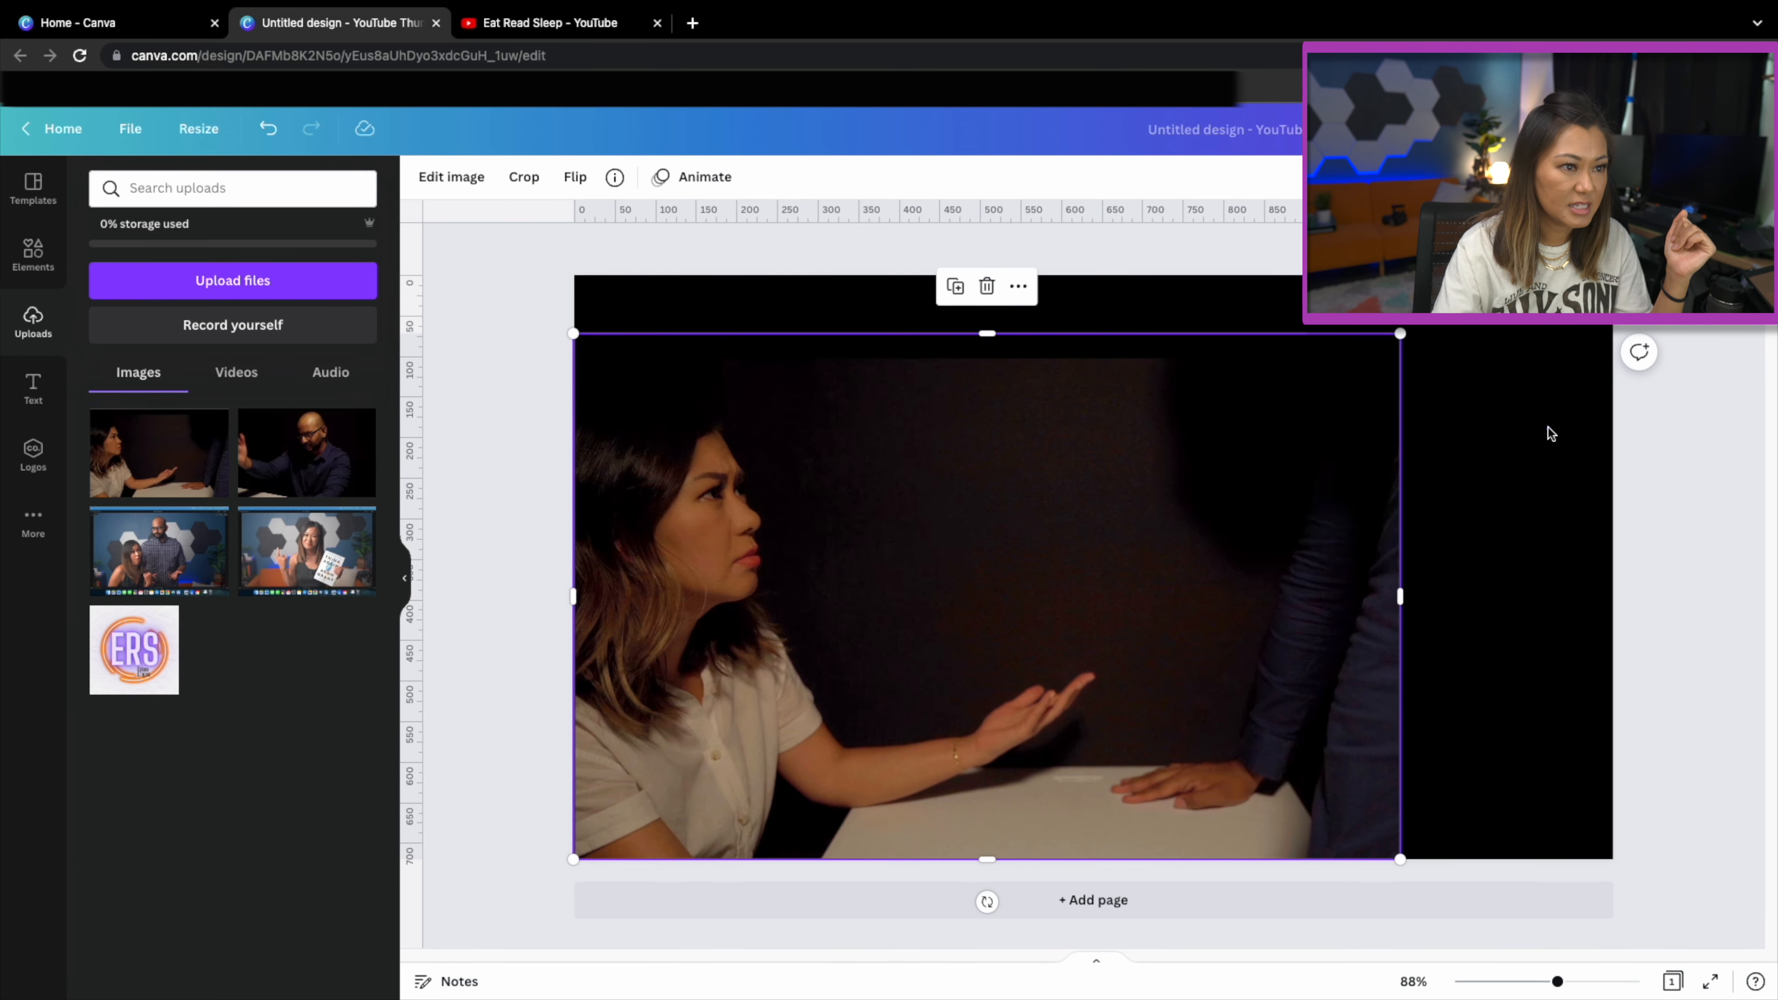
Add the uploaded photo of the man with the raised hand over the page's right half and enlarge it to nearly page height.
{"action": "left_click", "coordinate": [1547, 429]}
{"action": "left_click", "coordinate": [290, 461]}
{"action": "left_click_drag", "start_coordinate": [1188, 568], "coordinate": [1535, 661]}
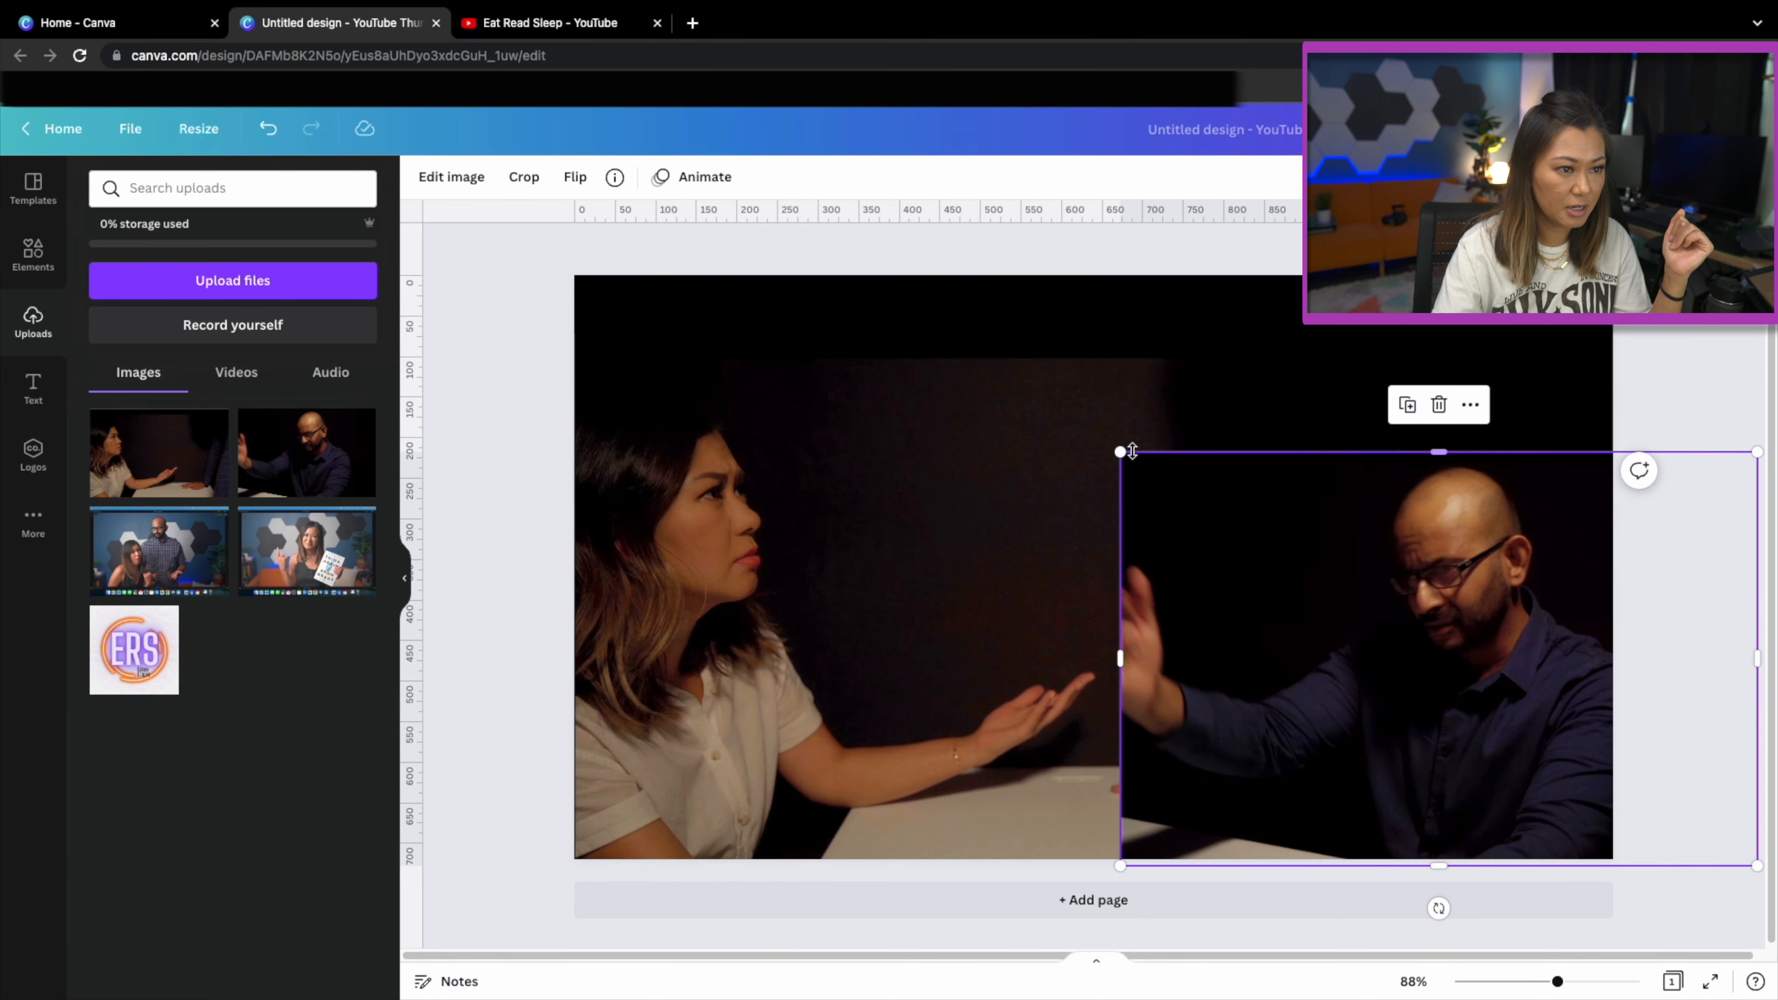
{"action": "left_click_drag", "start_coordinate": [1123, 453], "coordinate": [911, 291]}
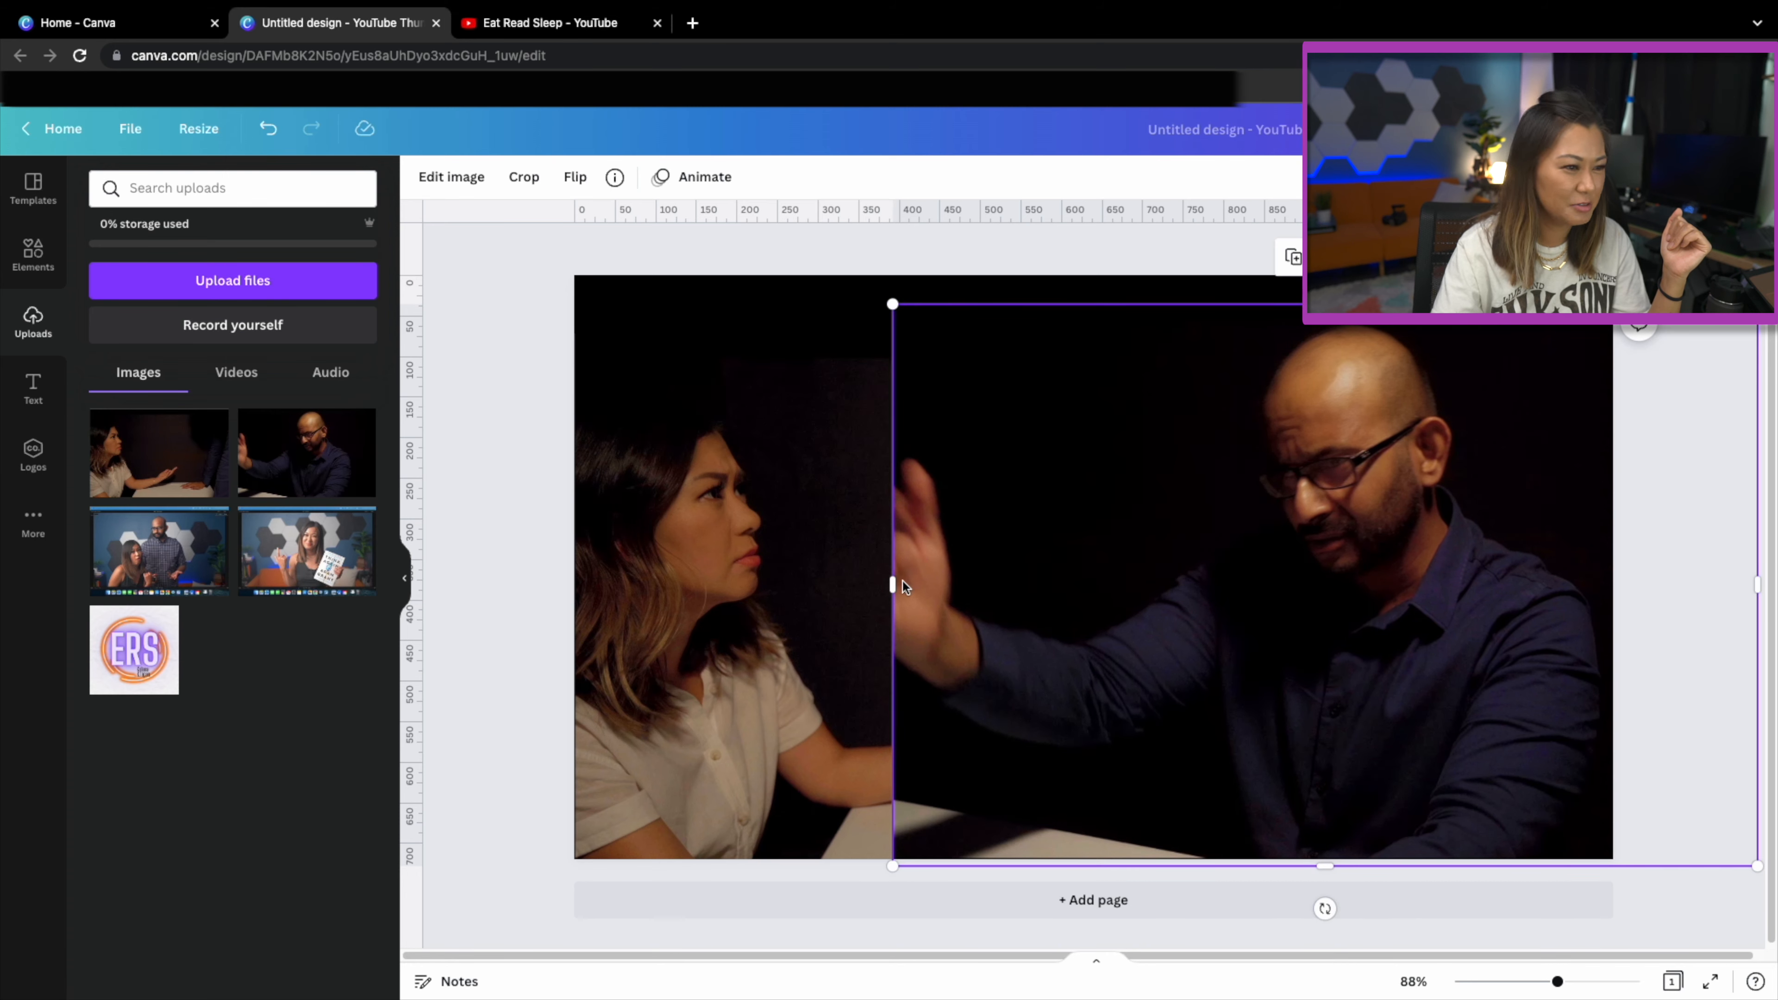
Crop the man's photo from its left edge to remove the raised hand, and adjust its size and position beside the woman.
{"action": "left_click_drag", "start_coordinate": [892, 583], "coordinate": [1065, 583]}
{"action": "left_click_drag", "start_coordinate": [1258, 615], "coordinate": [1271, 620]}
{"action": "left_click_drag", "start_coordinate": [1079, 589], "coordinate": [1004, 589]}
{"action": "left_click_drag", "start_coordinate": [1258, 618], "coordinate": [1258, 618]}
{"action": "mouse_move", "coordinate": [1005, 306]}
{"action": "left_mouse_down"}
{"action": "mouse_move", "coordinate": [1043, 333]}
{"action": "mouse_move", "coordinate": [1023, 320]}
{"action": "left_mouse_up"}
{"action": "left_click_drag", "start_coordinate": [1212, 539], "coordinate": [1213, 531]}
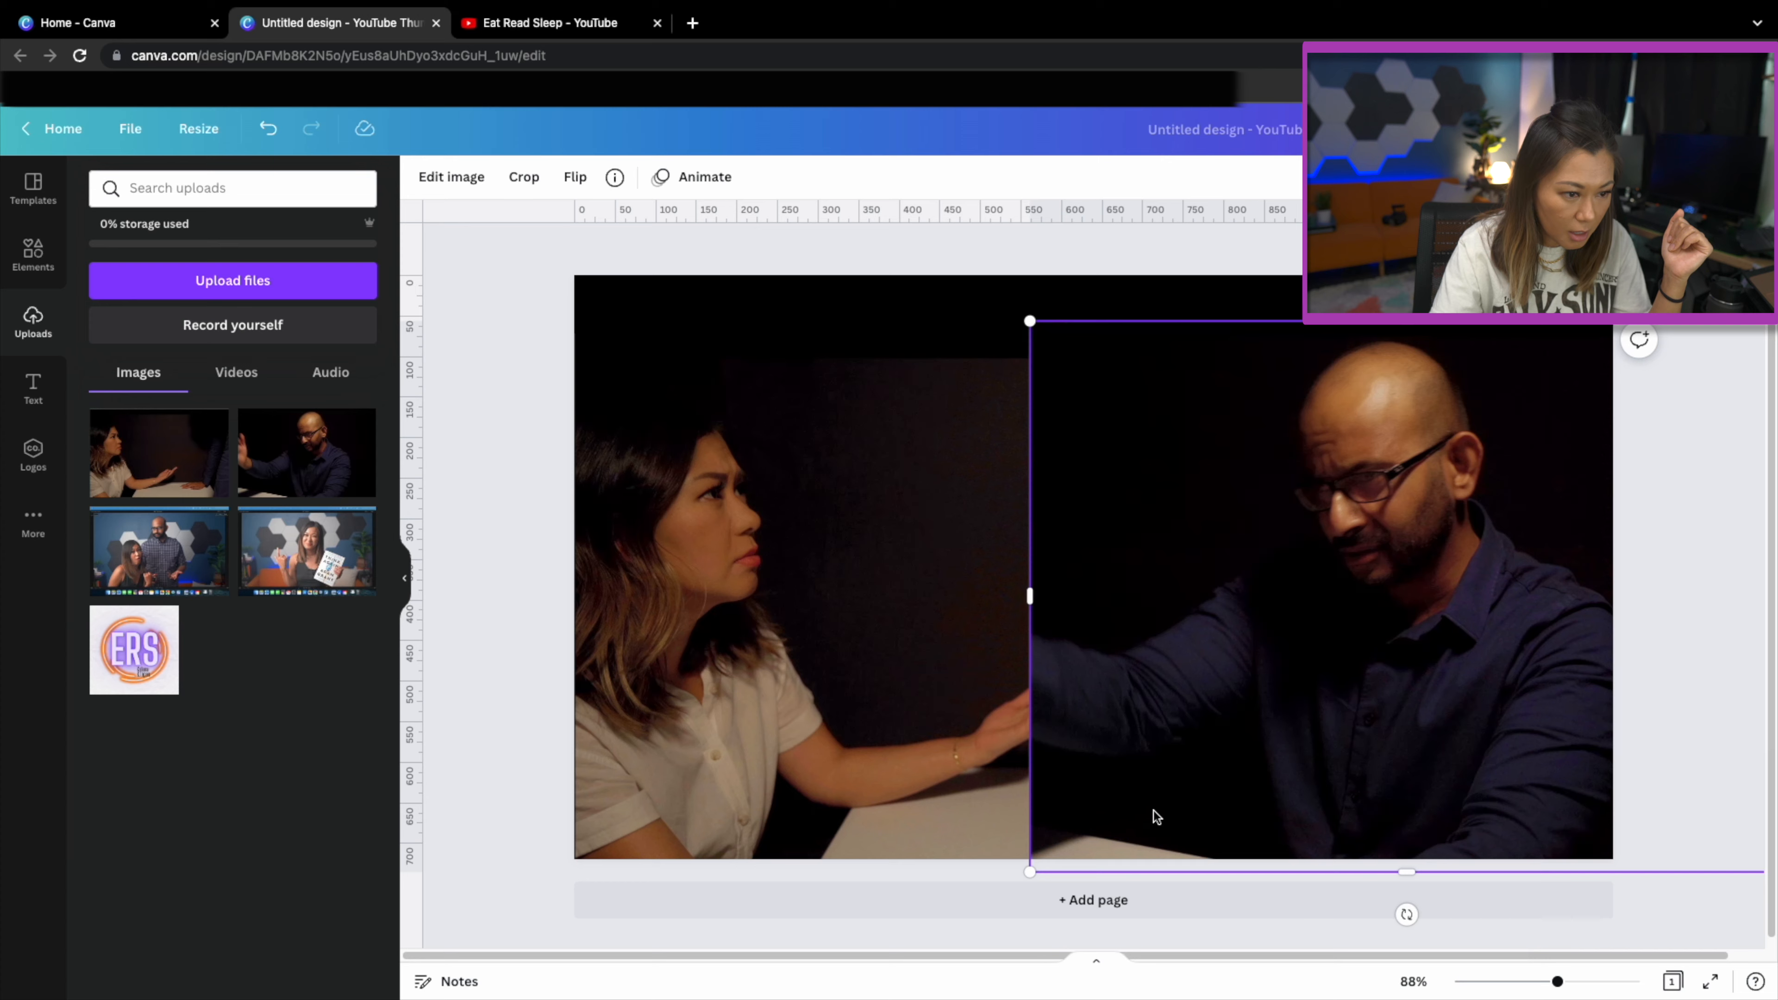
{"action": "left_click", "coordinate": [905, 731]}
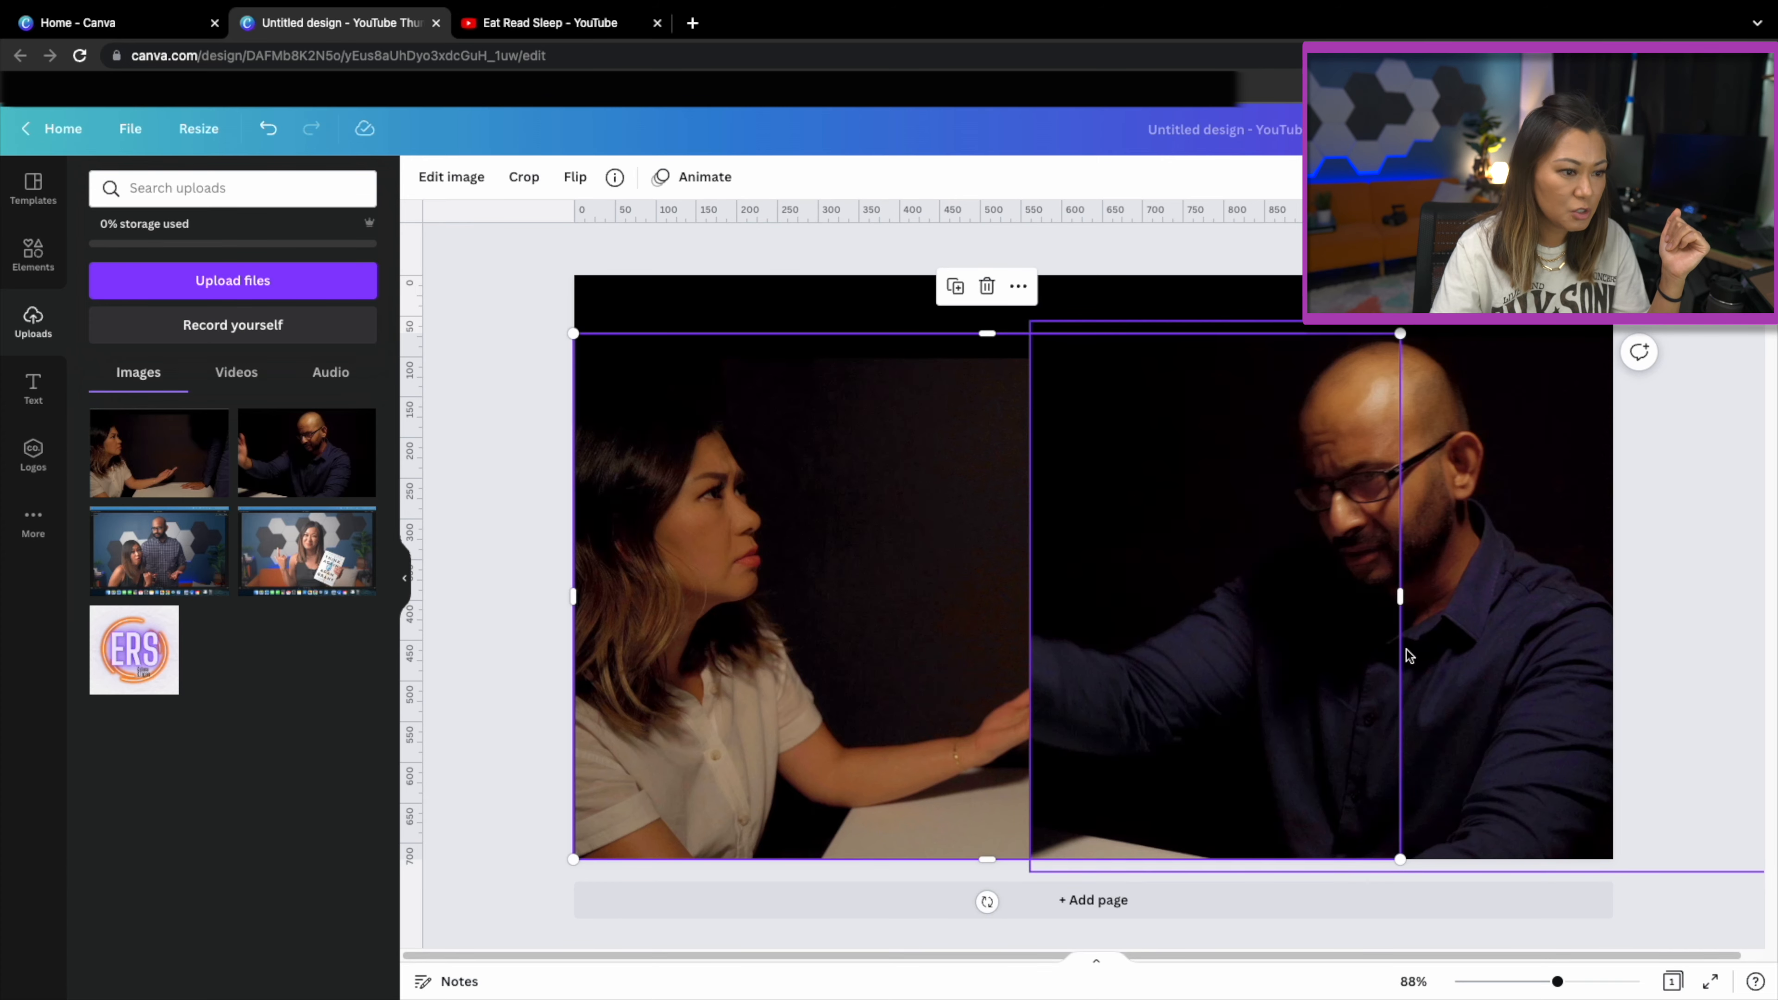
{"action": "left_click", "coordinate": [782, 257]}
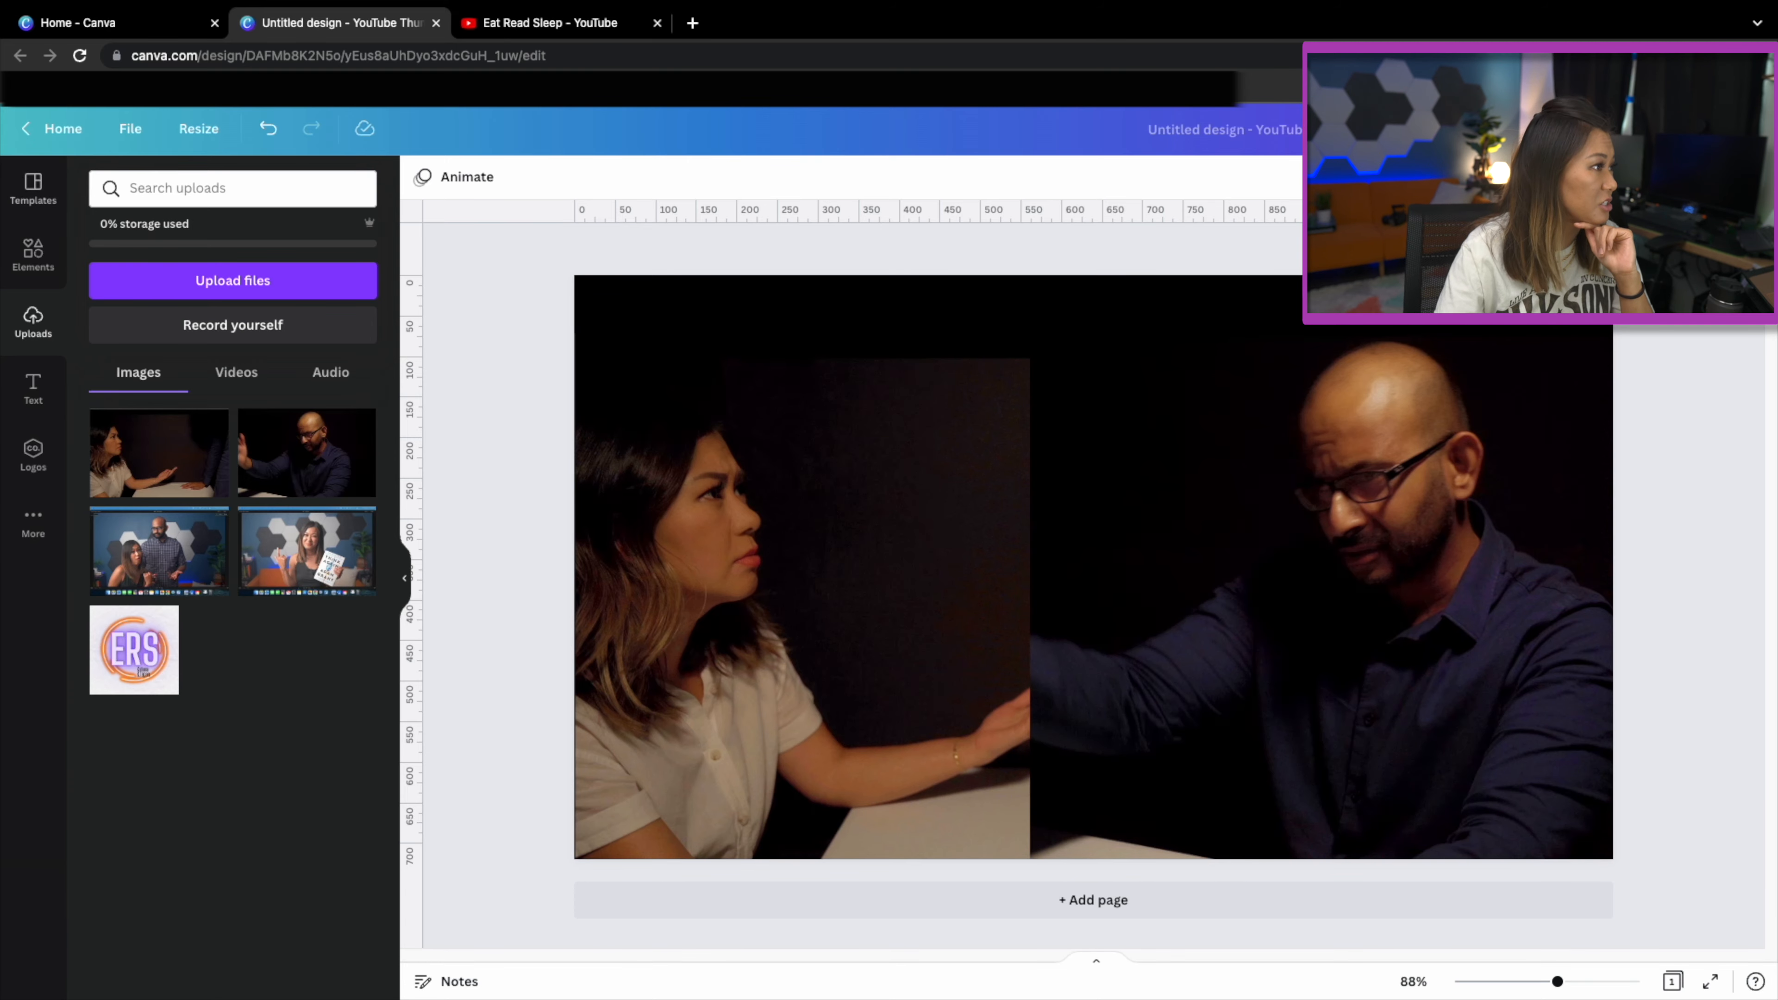
Search the elements for black haze, then clear the search.
{"action": "left_click", "coordinate": [33, 254]}
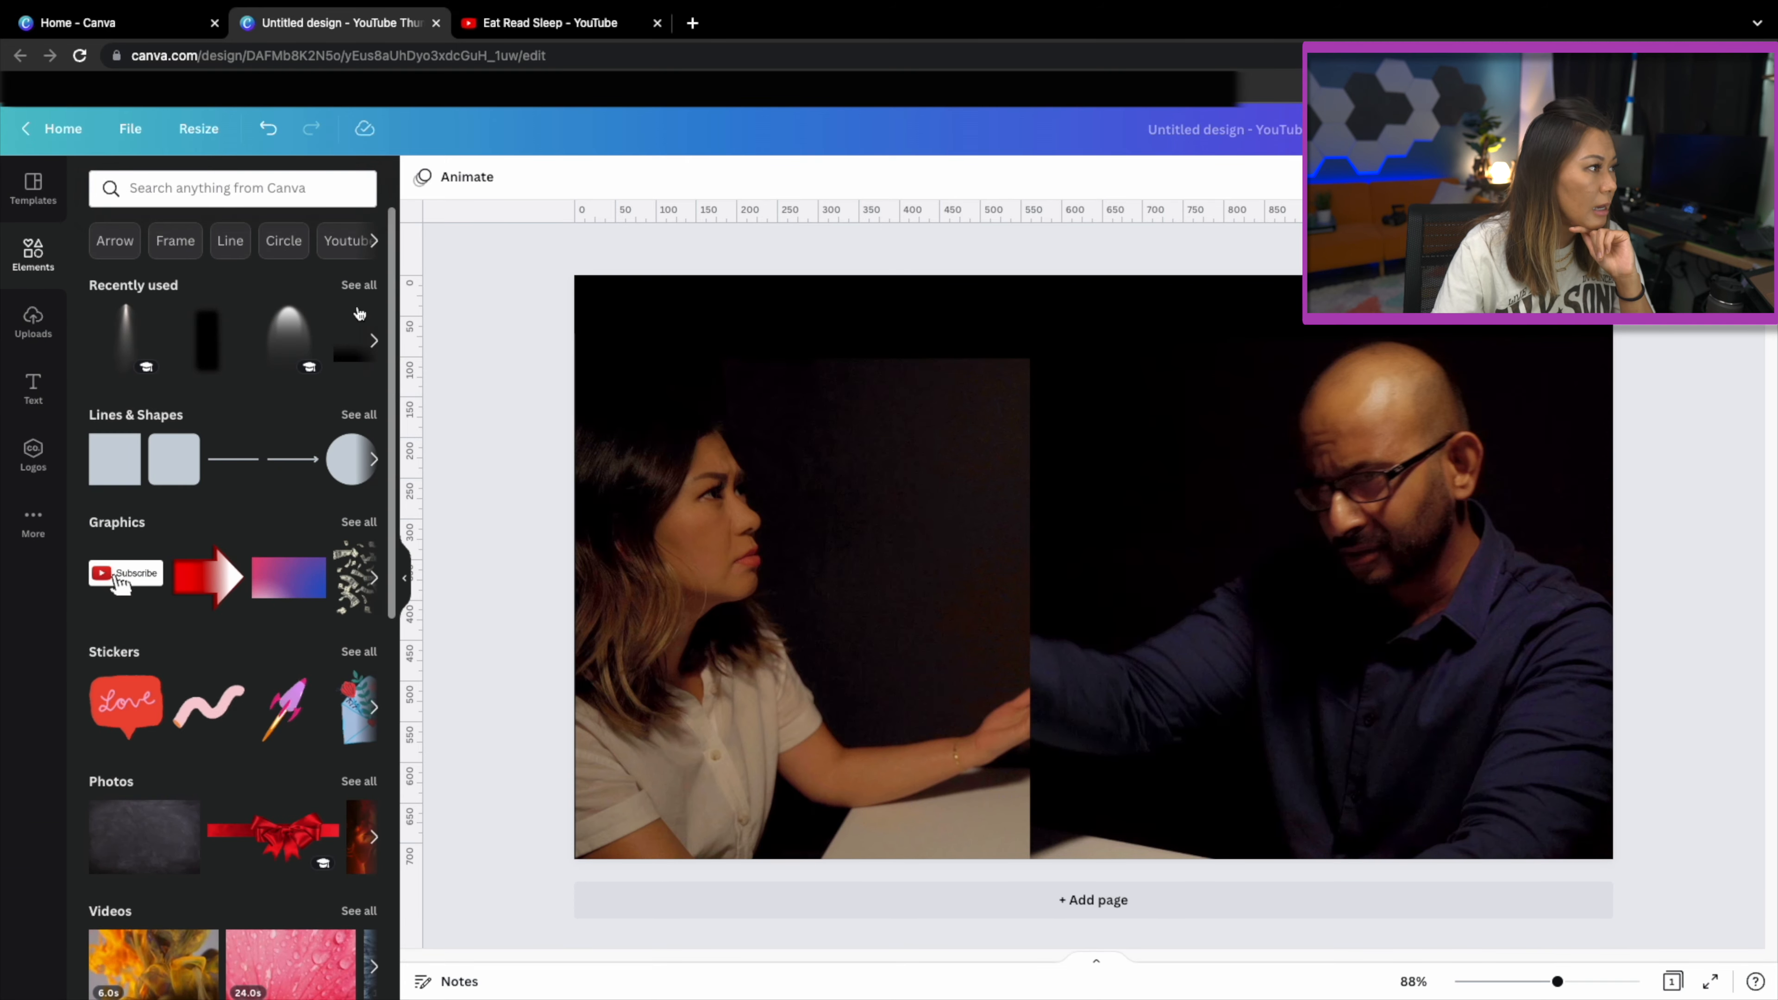
{"action": "left_click", "coordinate": [262, 191]}
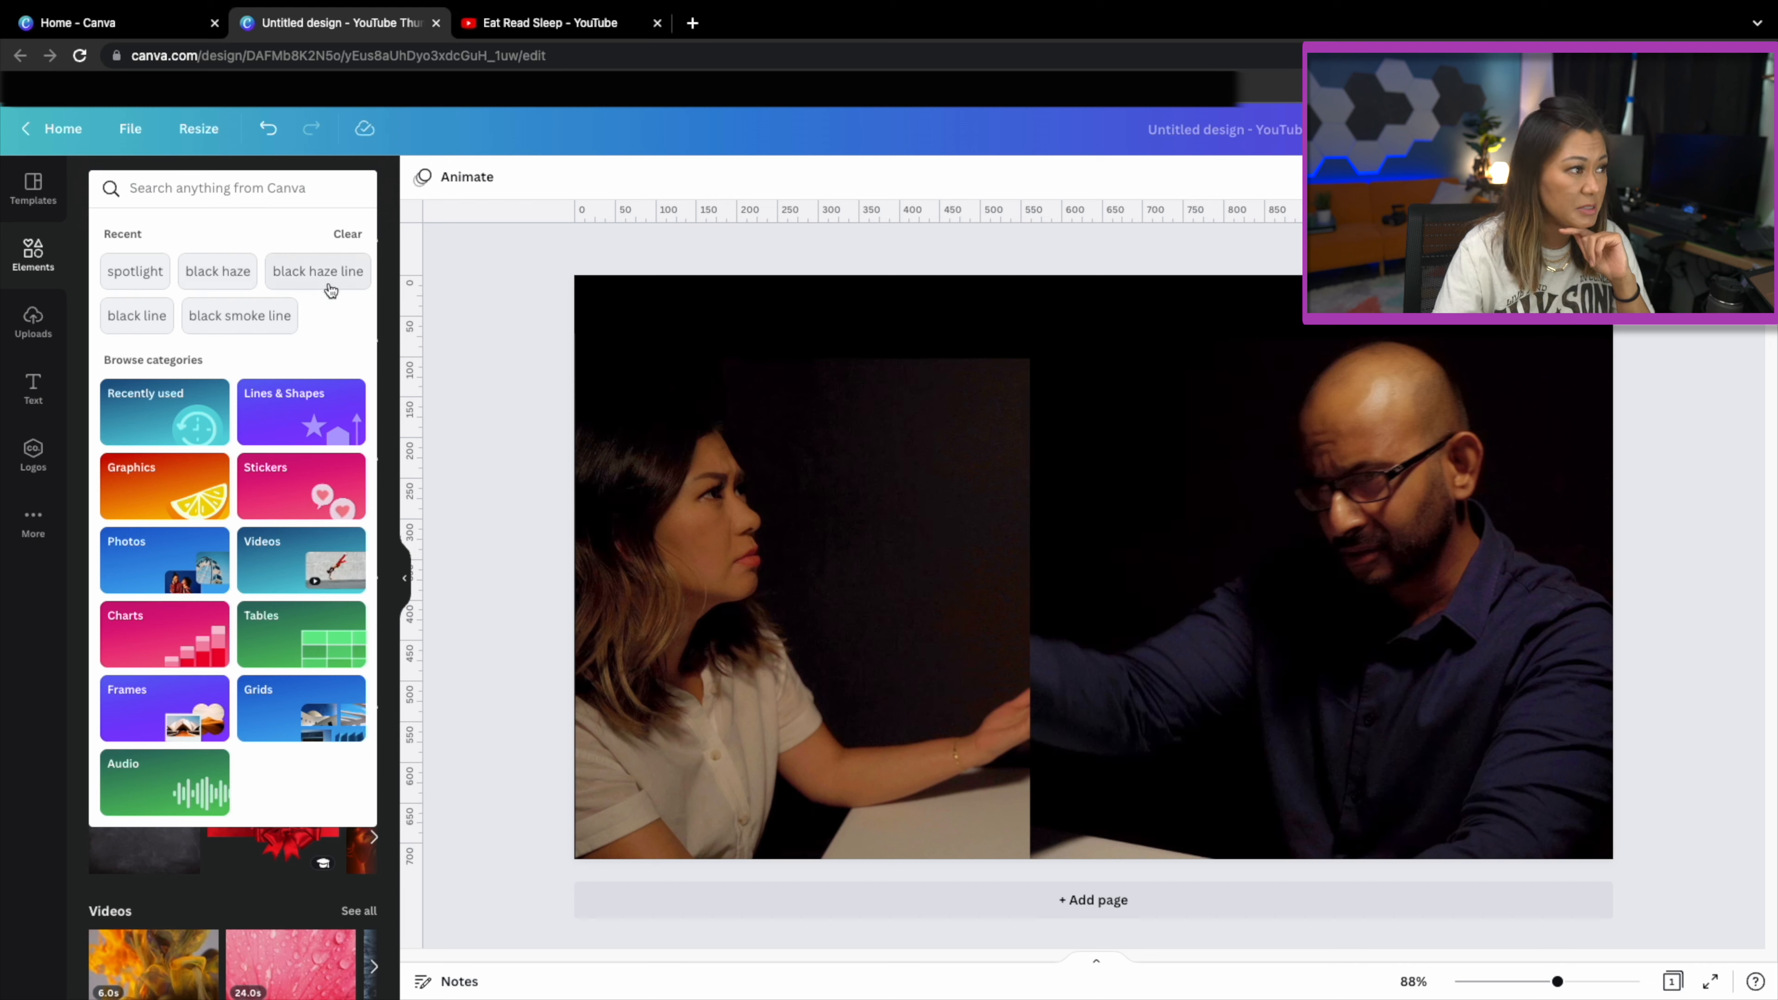
{"action": "left_click", "coordinate": [211, 275]}
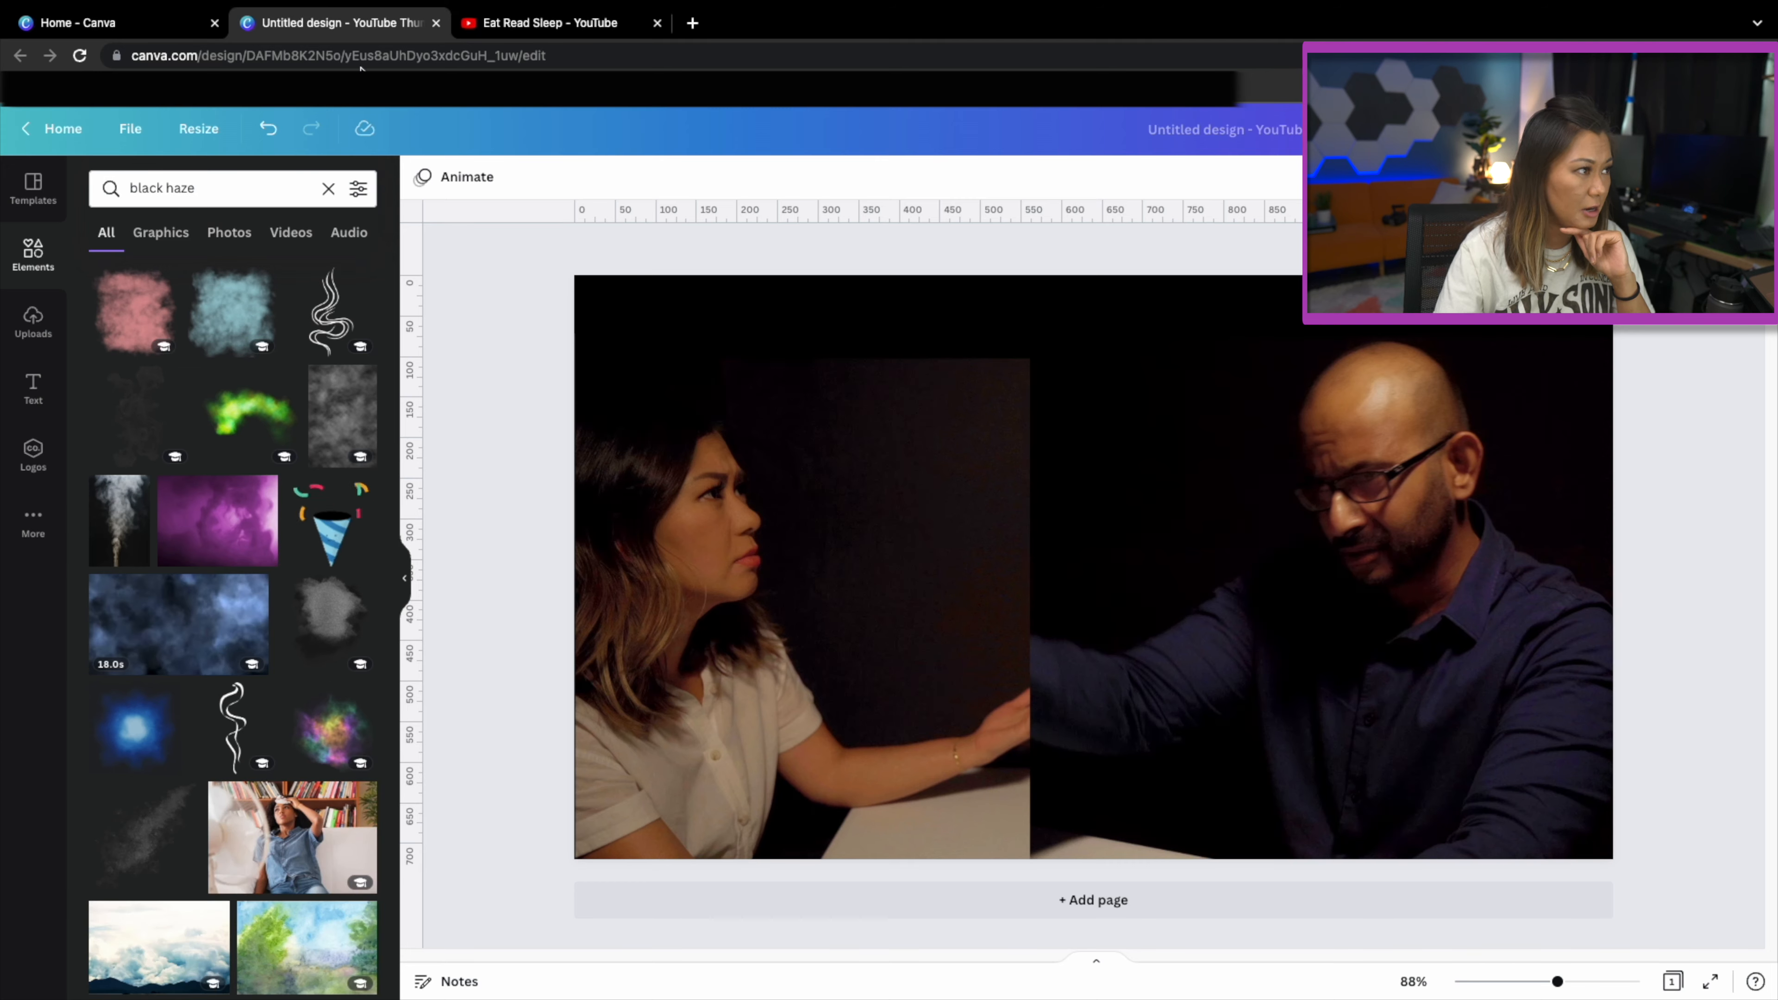
{"action": "left_click", "coordinate": [328, 187]}
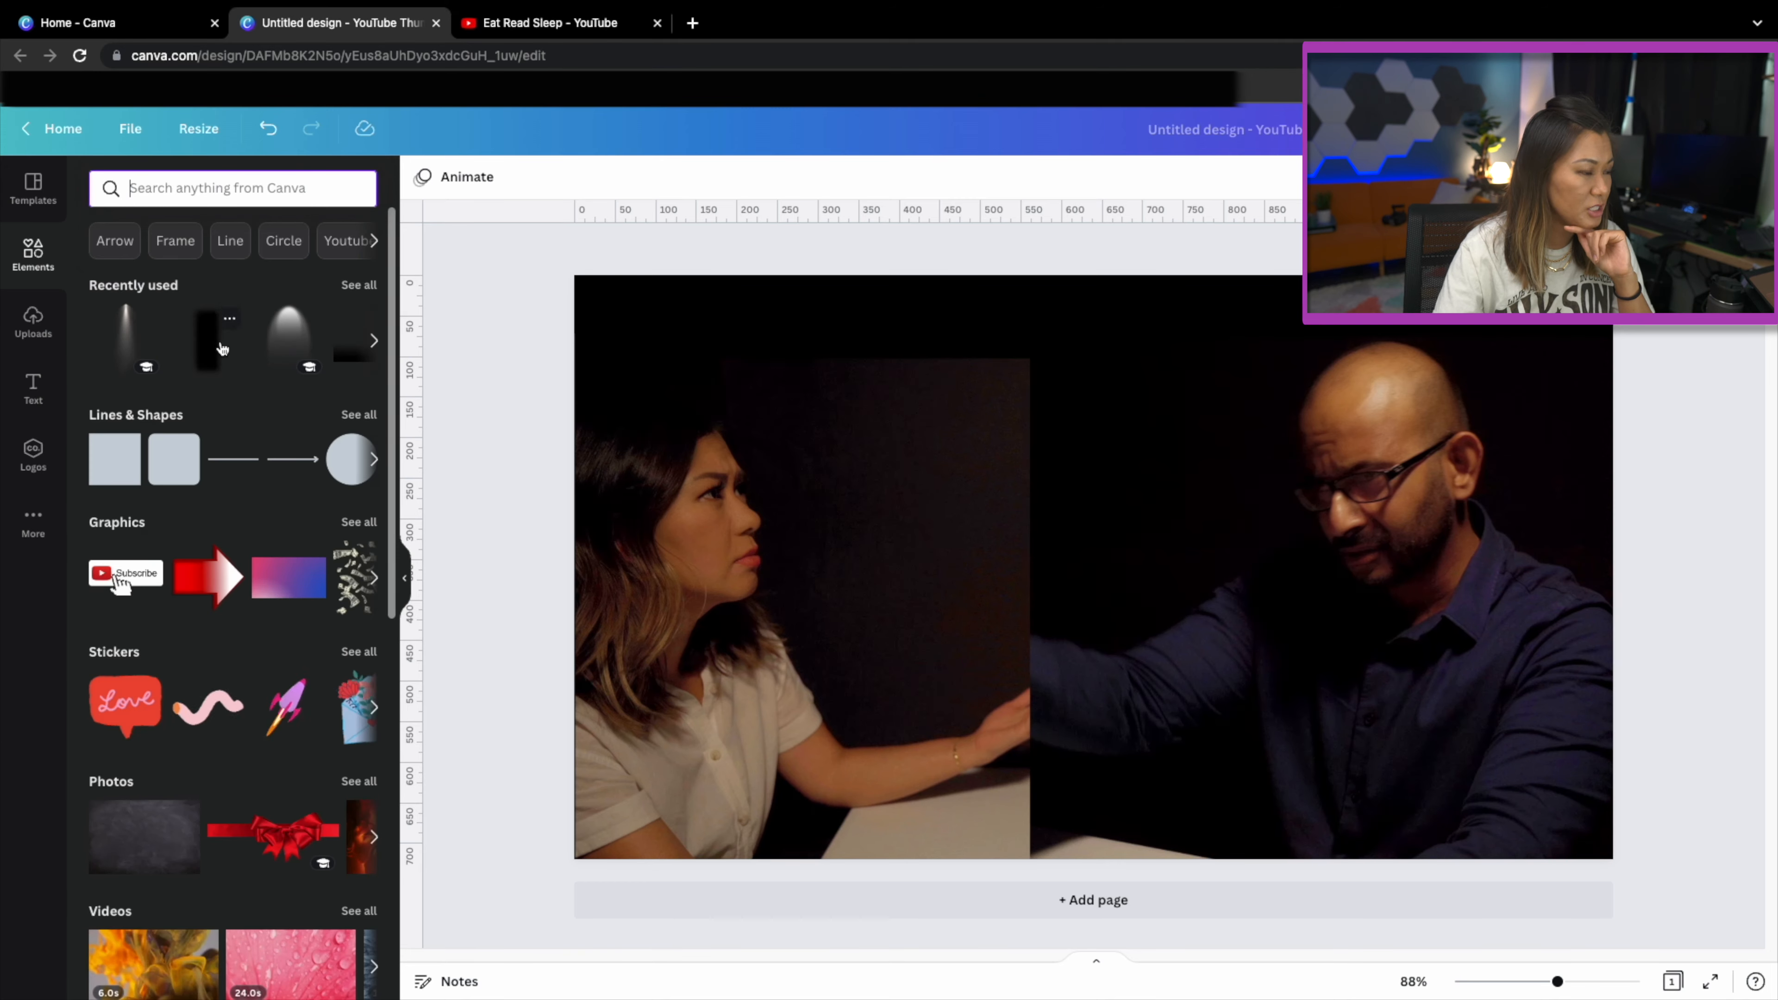
Add the recently used blurred black rectangle over the seam between the two photos and stretch it to the page's lower edge.
{"action": "left_click", "coordinate": [207, 340]}
{"action": "mouse_move", "coordinate": [1048, 502]}
{"action": "left_mouse_down"}
{"action": "mouse_move", "coordinate": [992, 512]}
{"action": "mouse_move", "coordinate": [1026, 518]}
{"action": "left_mouse_up"}
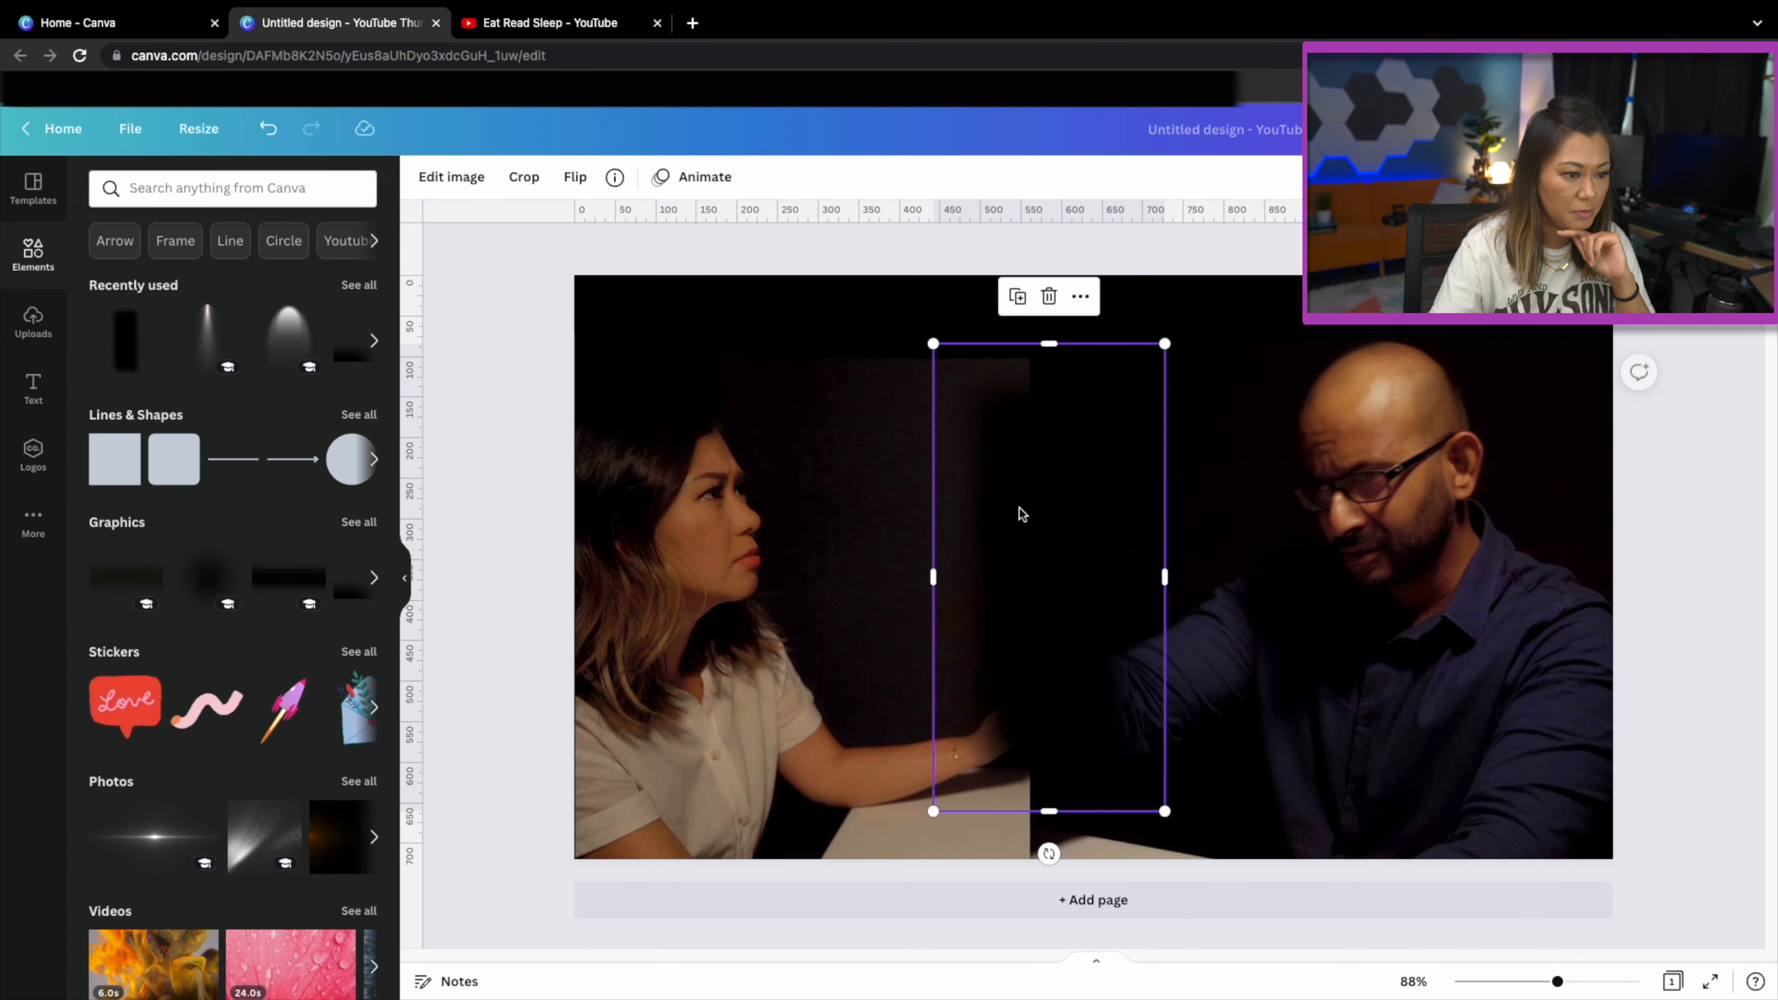
{"action": "left_click_drag", "start_coordinate": [1050, 813], "coordinate": [1051, 834]}
{"action": "left_click_drag", "start_coordinate": [1020, 648], "coordinate": [1022, 630]}
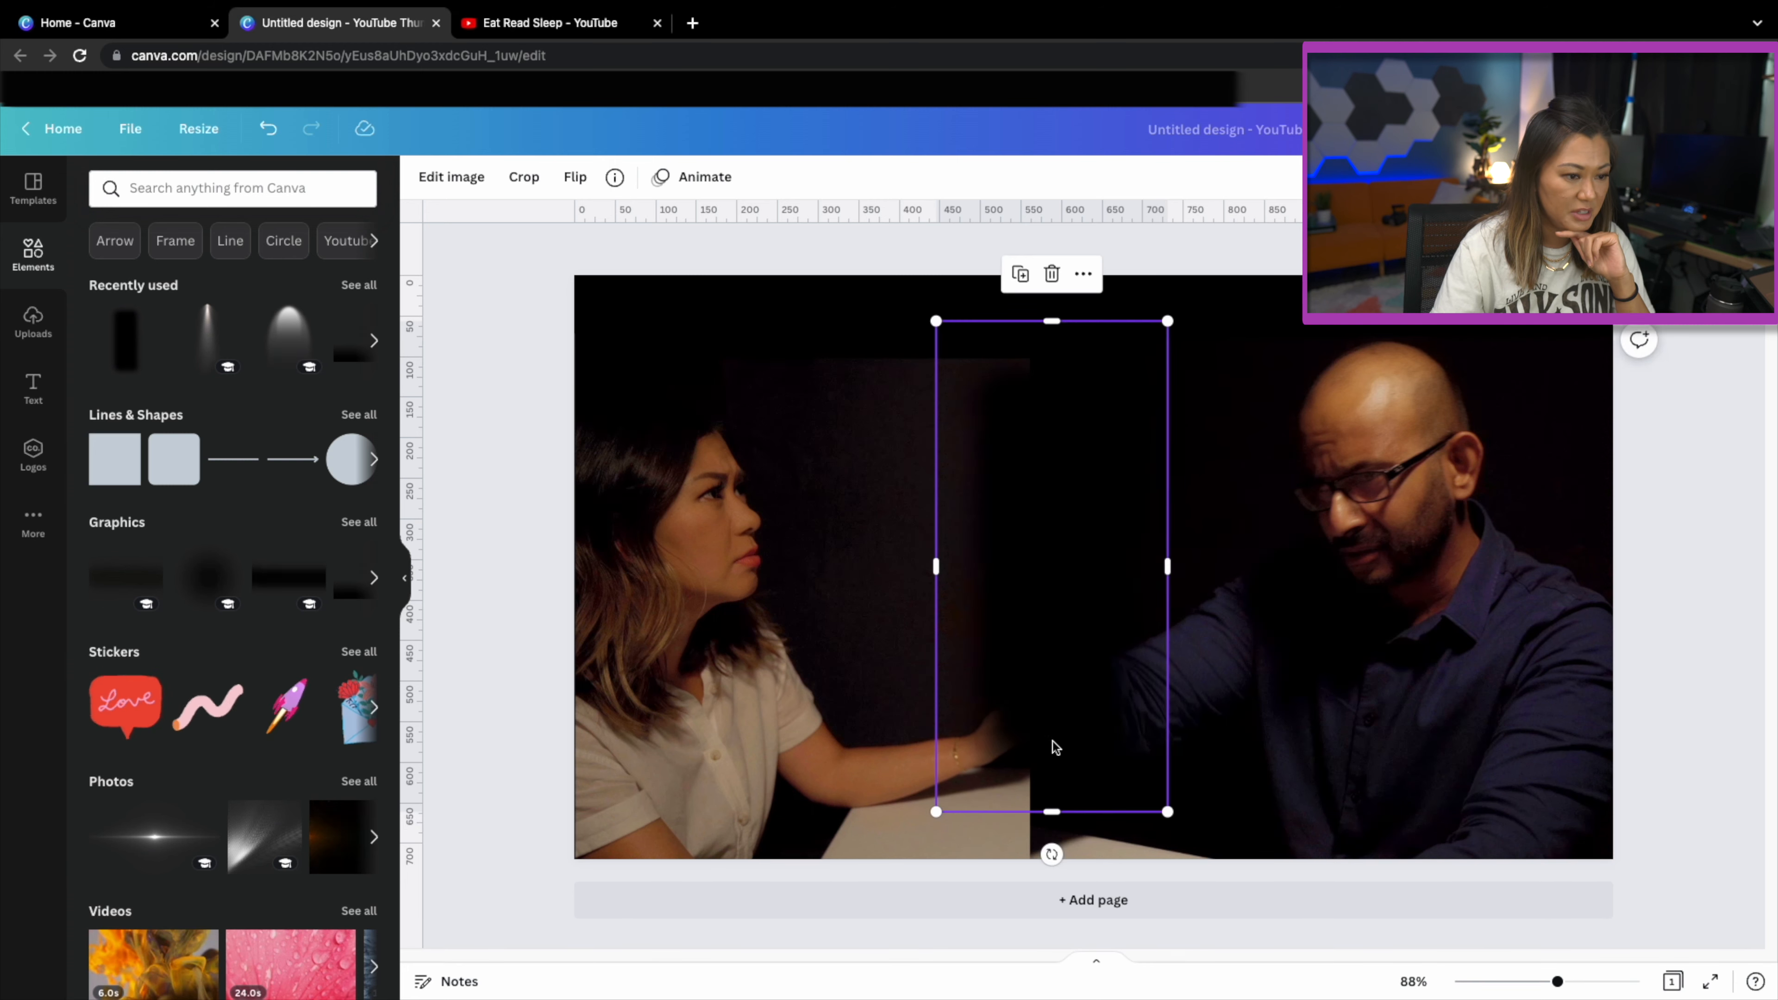
{"action": "left_click_drag", "start_coordinate": [1057, 813], "coordinate": [1063, 863]}
{"action": "left_click_drag", "start_coordinate": [1060, 735], "coordinate": [1063, 731]}
{"action": "left_click", "coordinate": [1310, 775]}
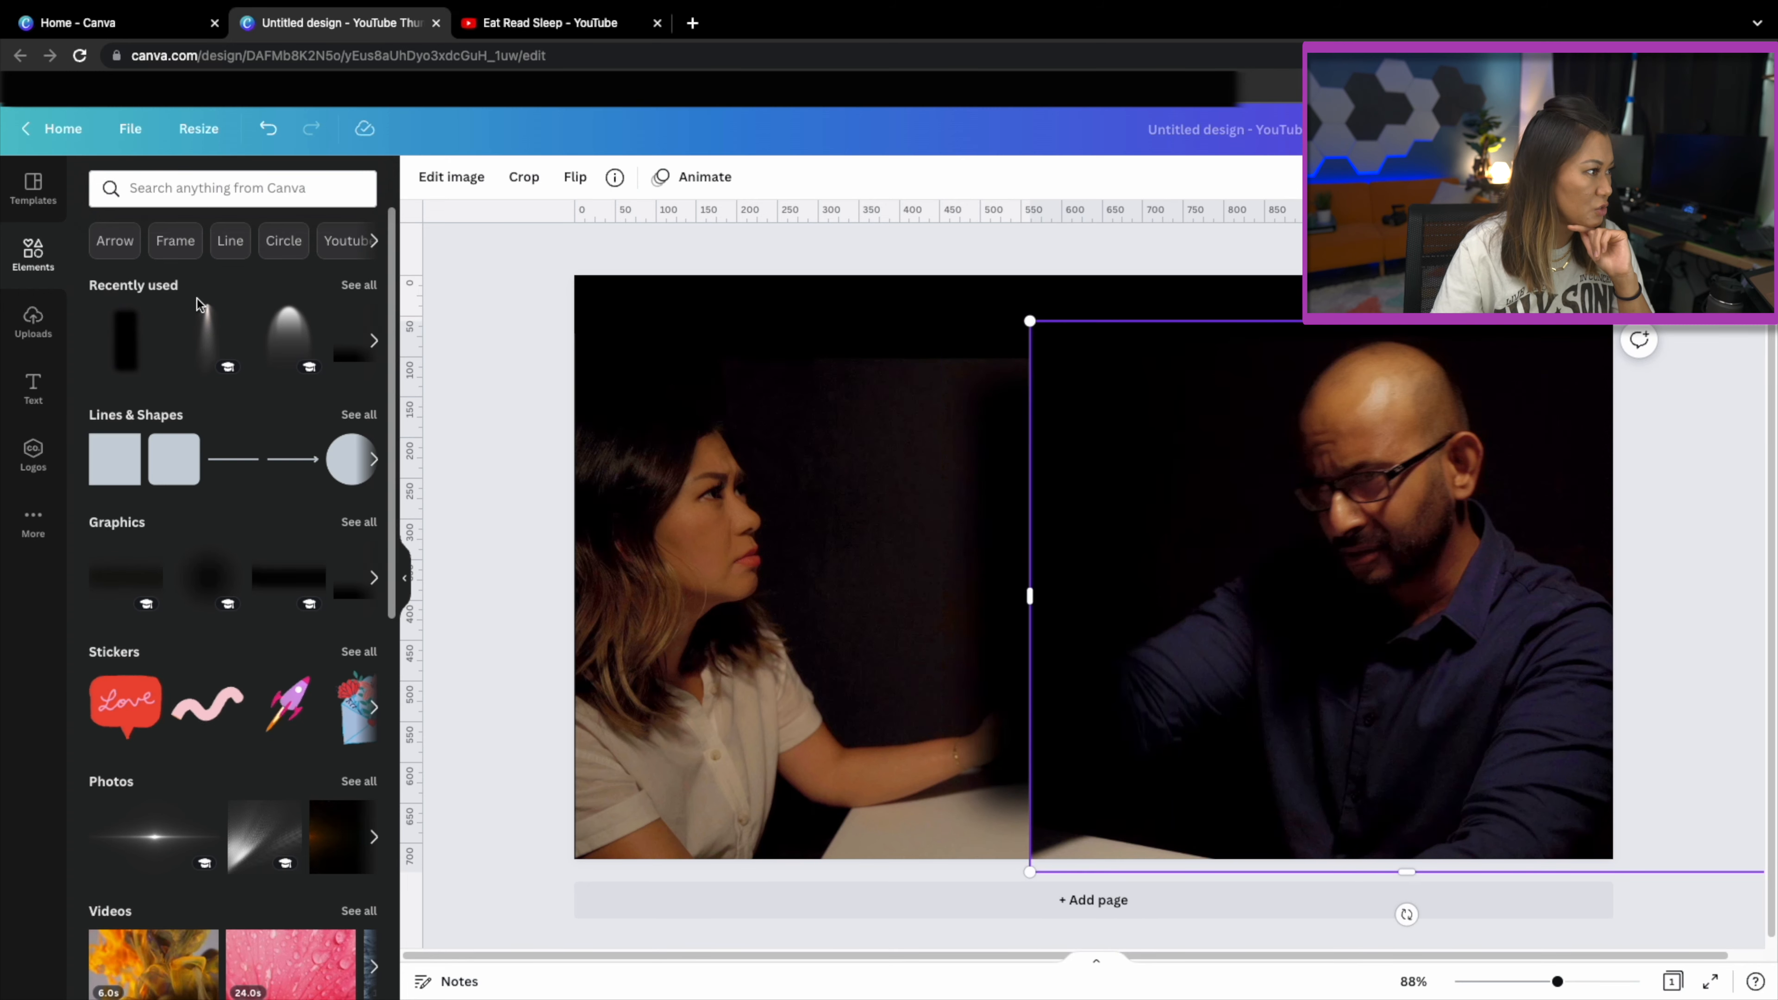
Add a second blurred black rectangle over the lower part of the seam, extending past the page's lower edge.
{"action": "left_click", "coordinate": [133, 333]}
{"action": "left_click_drag", "start_coordinate": [1106, 615], "coordinate": [1060, 784]}
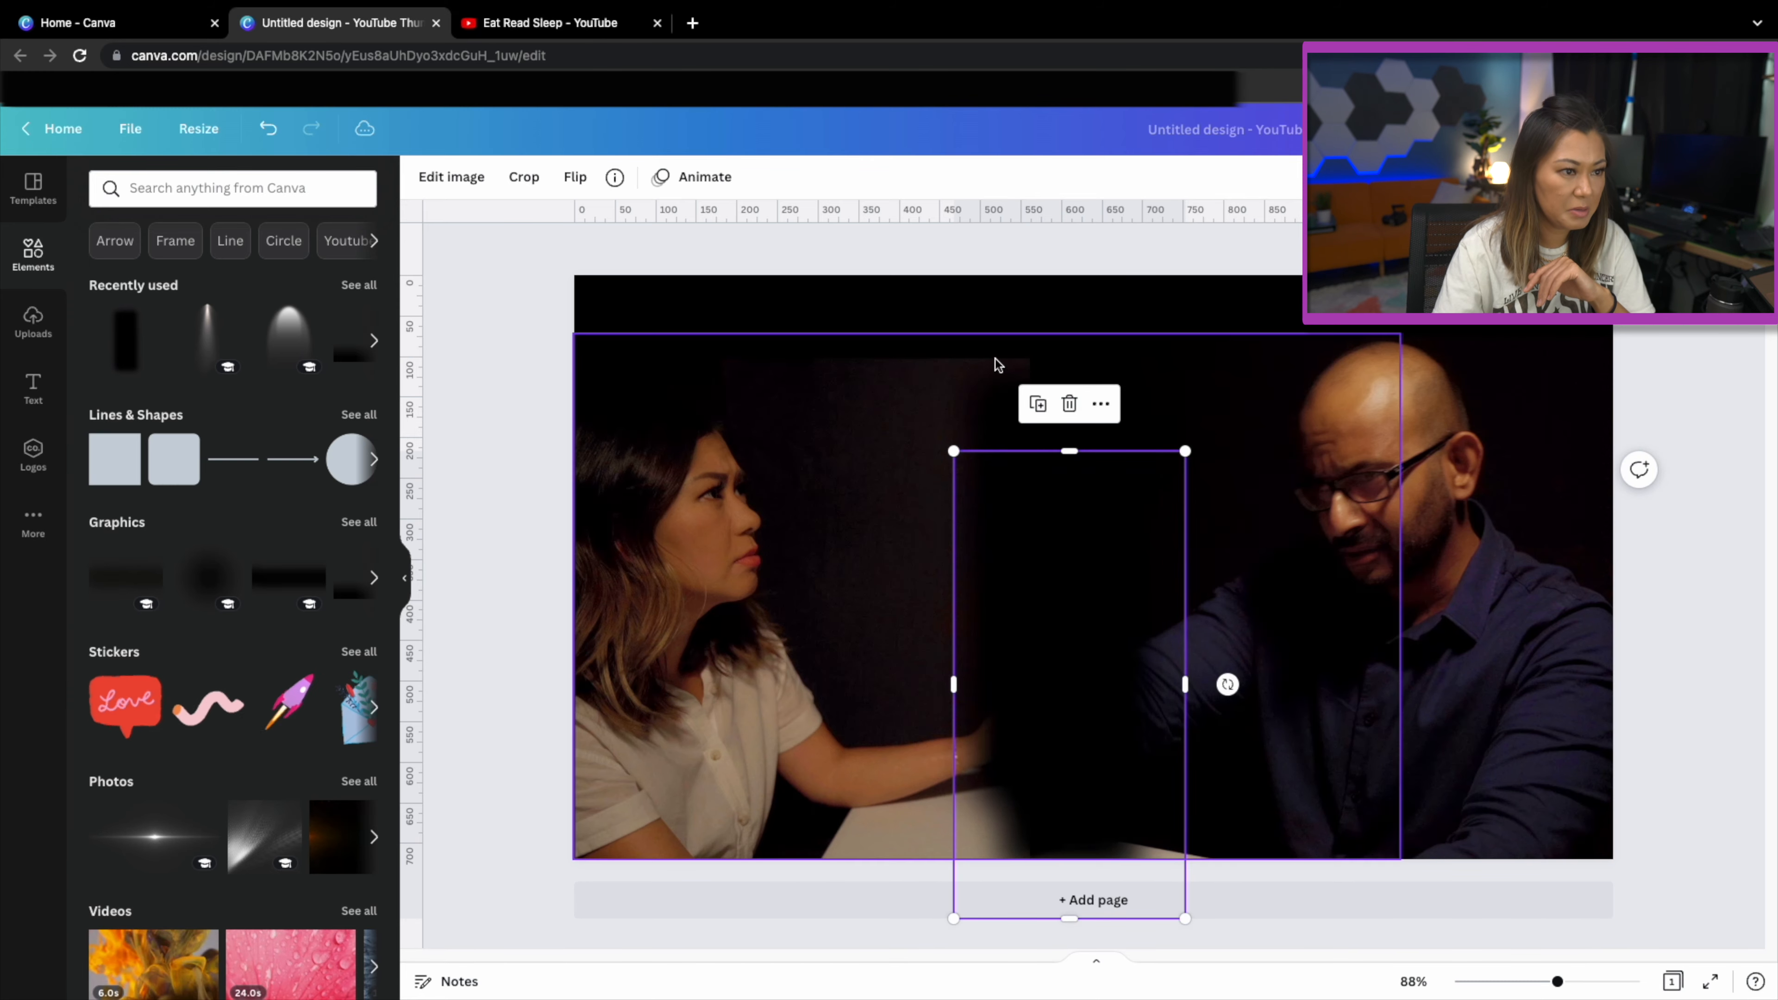
{"action": "left_click", "coordinate": [1551, 763]}
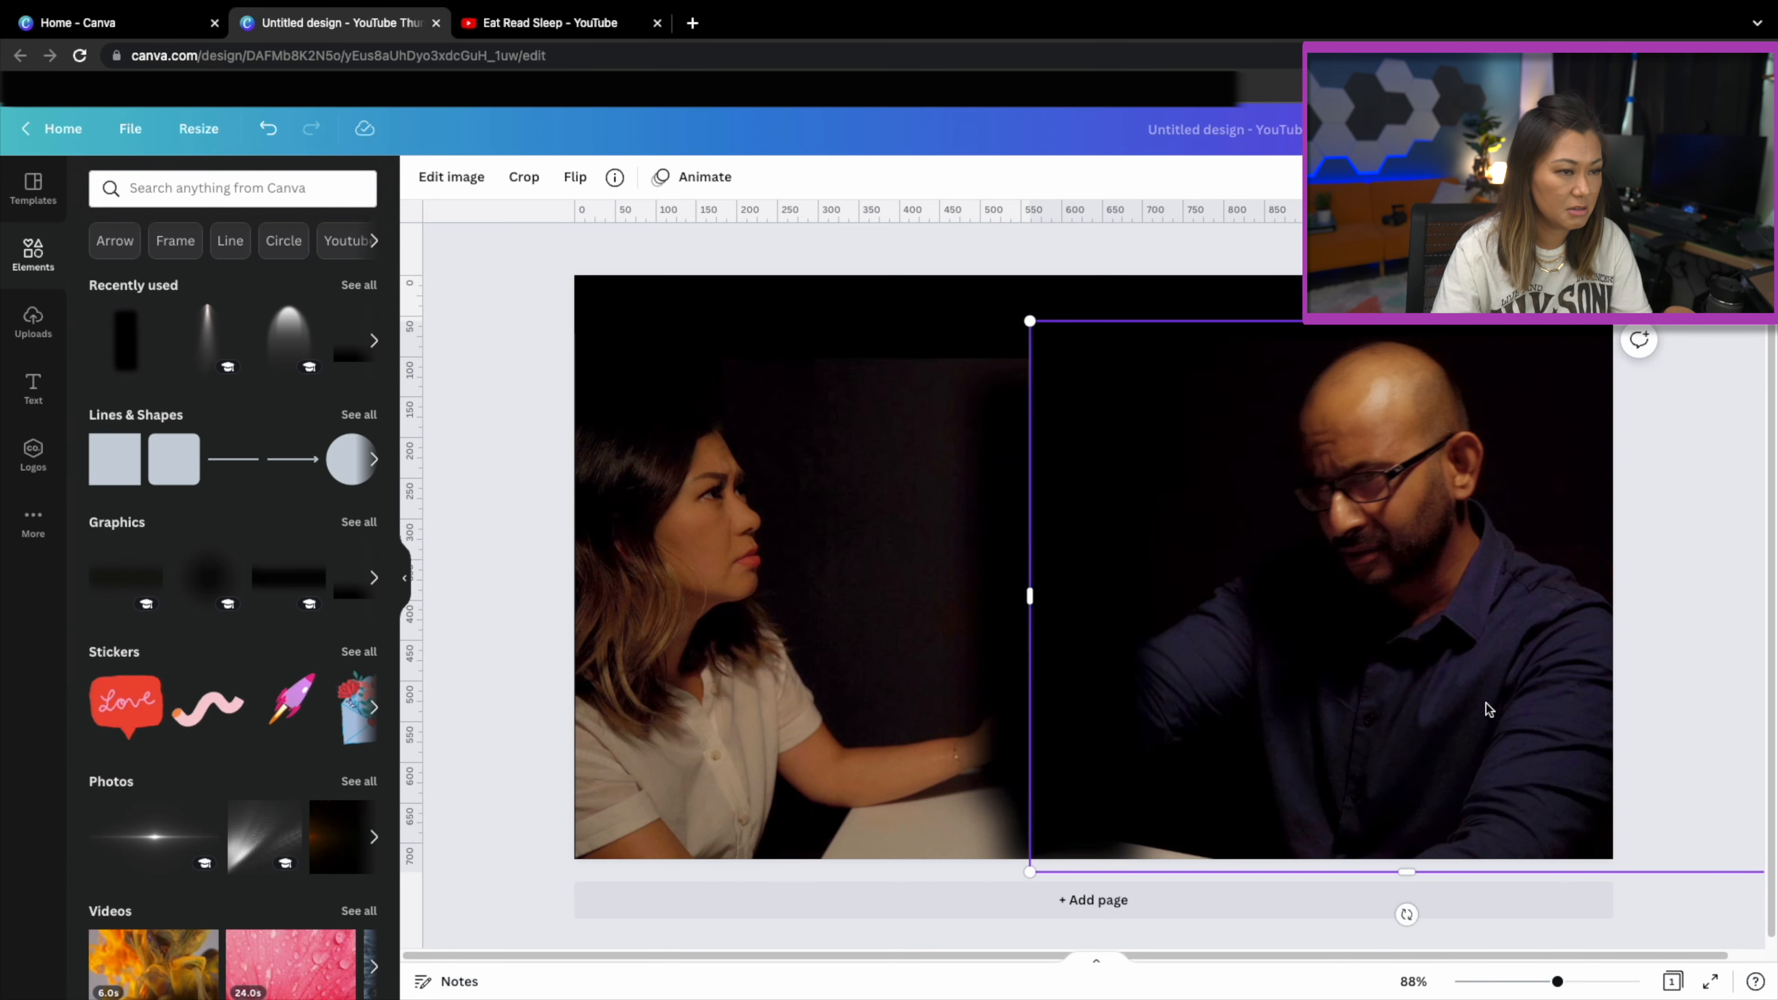
{"action": "left_click", "coordinate": [1189, 289]}
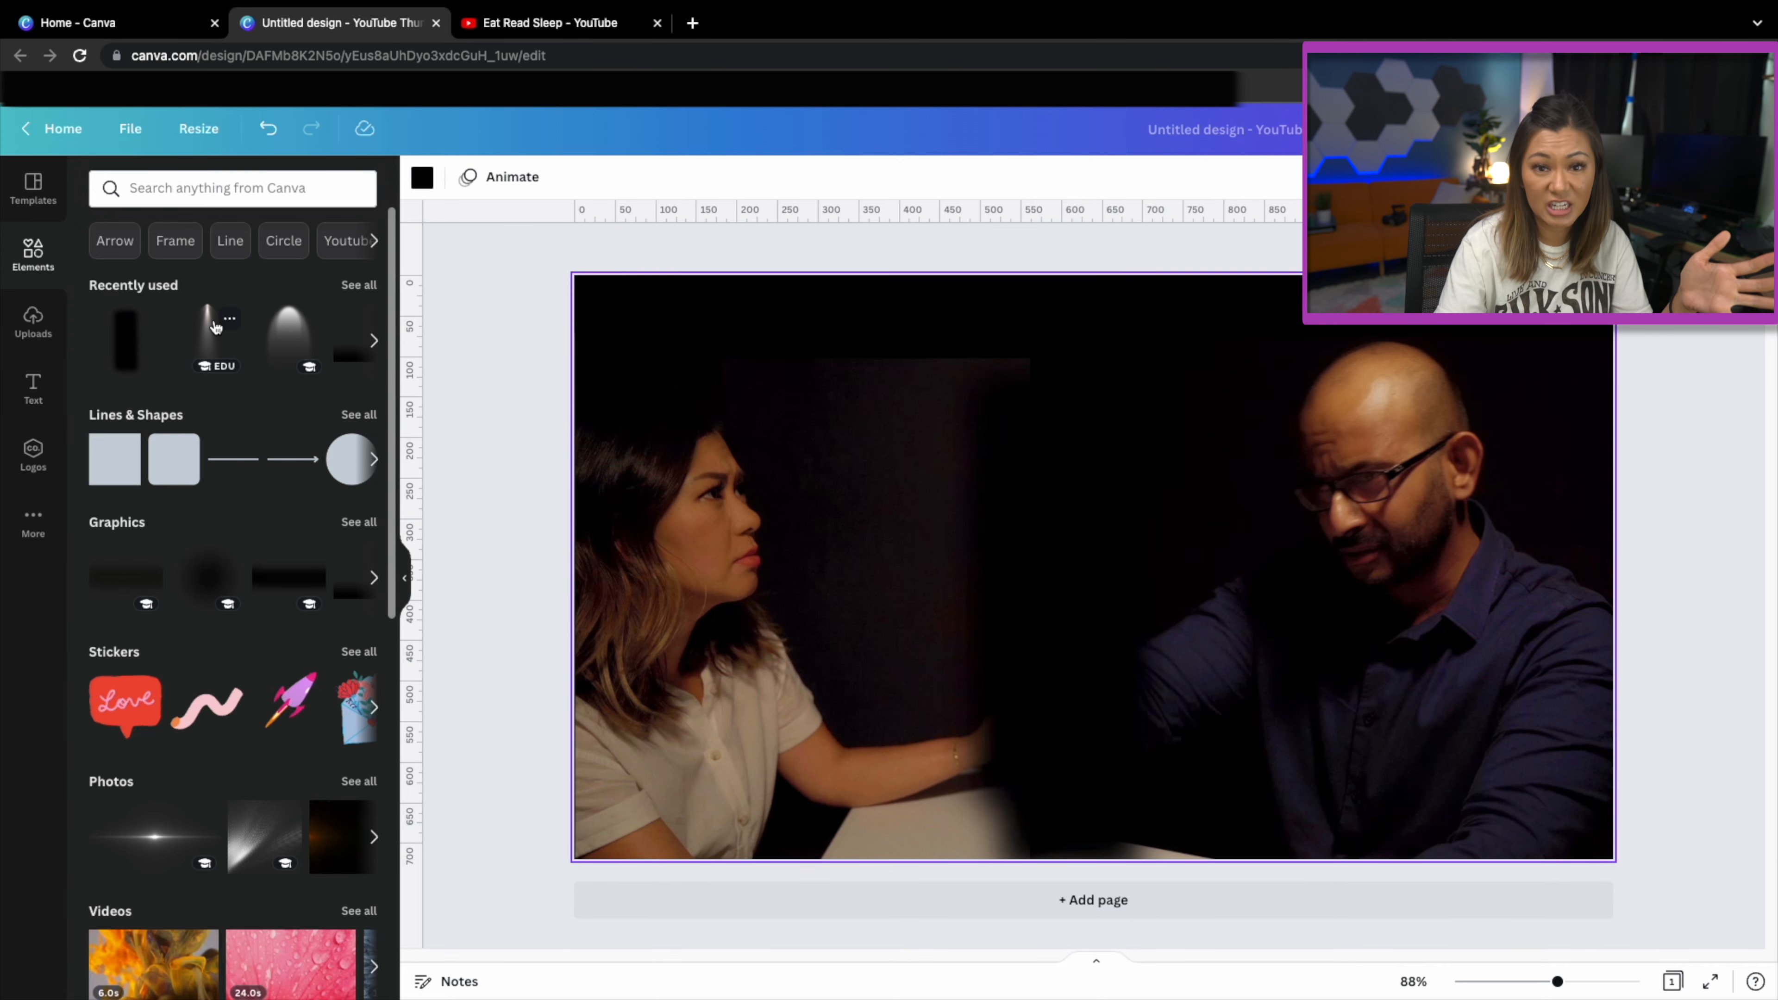
Place the recently used narrow spotlight beam near the top of the page between the two people and search the elements for spotlight.
{"action": "left_click", "coordinate": [216, 327]}
{"action": "left_click_drag", "start_coordinate": [1093, 560], "coordinate": [1077, 509]}
{"action": "left_click", "coordinate": [231, 187]}
{"action": "type", "text": "spotlight"}
{"action": "key", "text": "Return"}
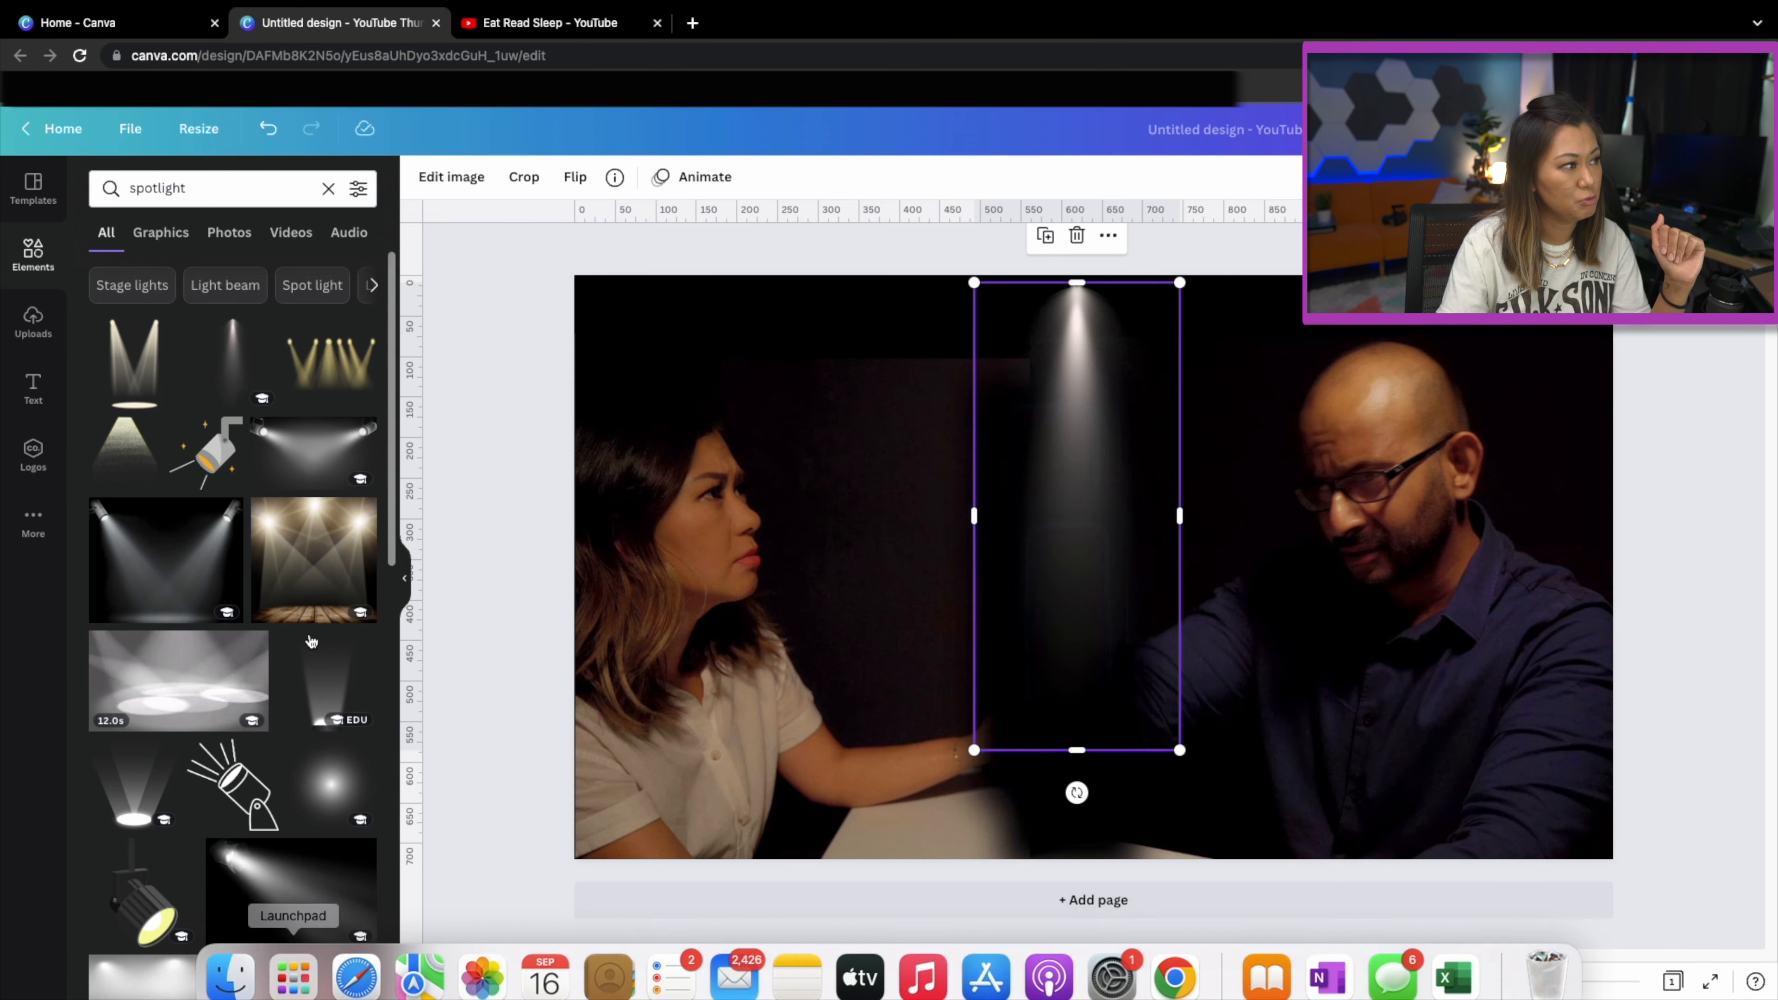
{"action": "left_click", "coordinate": [328, 188]}
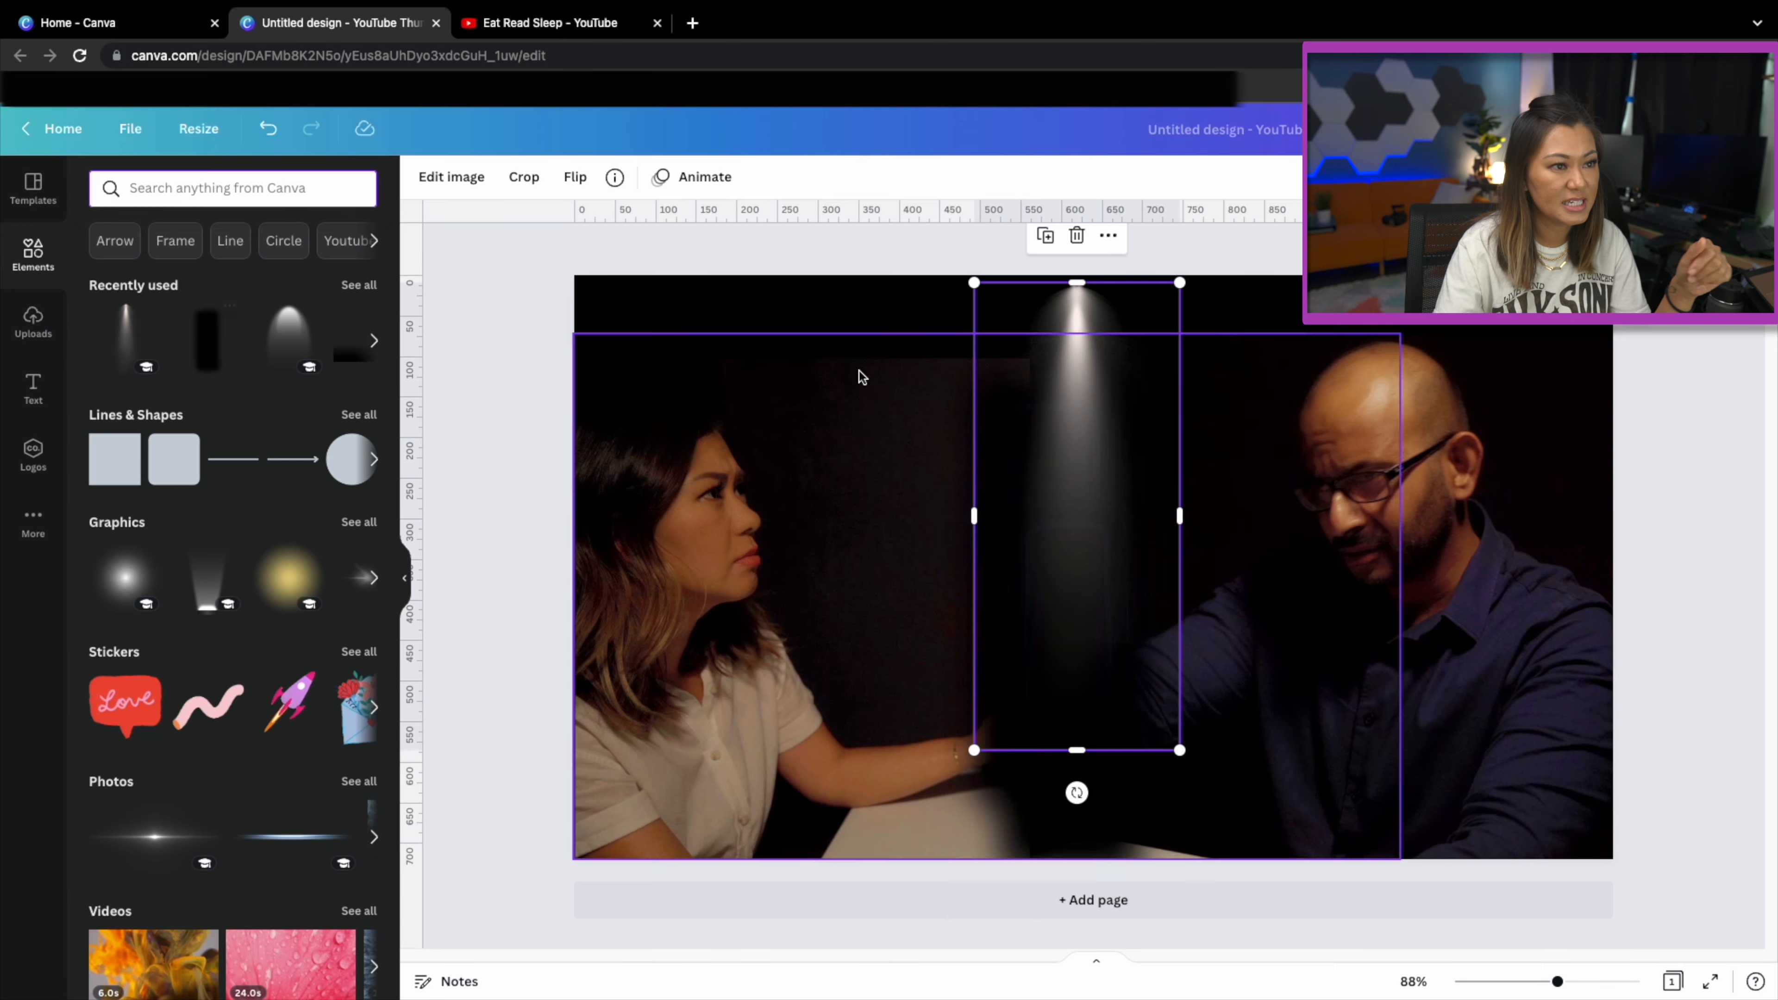
Enlarge the spotlight beam past the page's lower edge and reposition it between the two people.
{"action": "left_click_drag", "start_coordinate": [975, 753], "coordinate": [720, 926]}
{"action": "left_click_drag", "start_coordinate": [1063, 528], "coordinate": [1081, 535]}
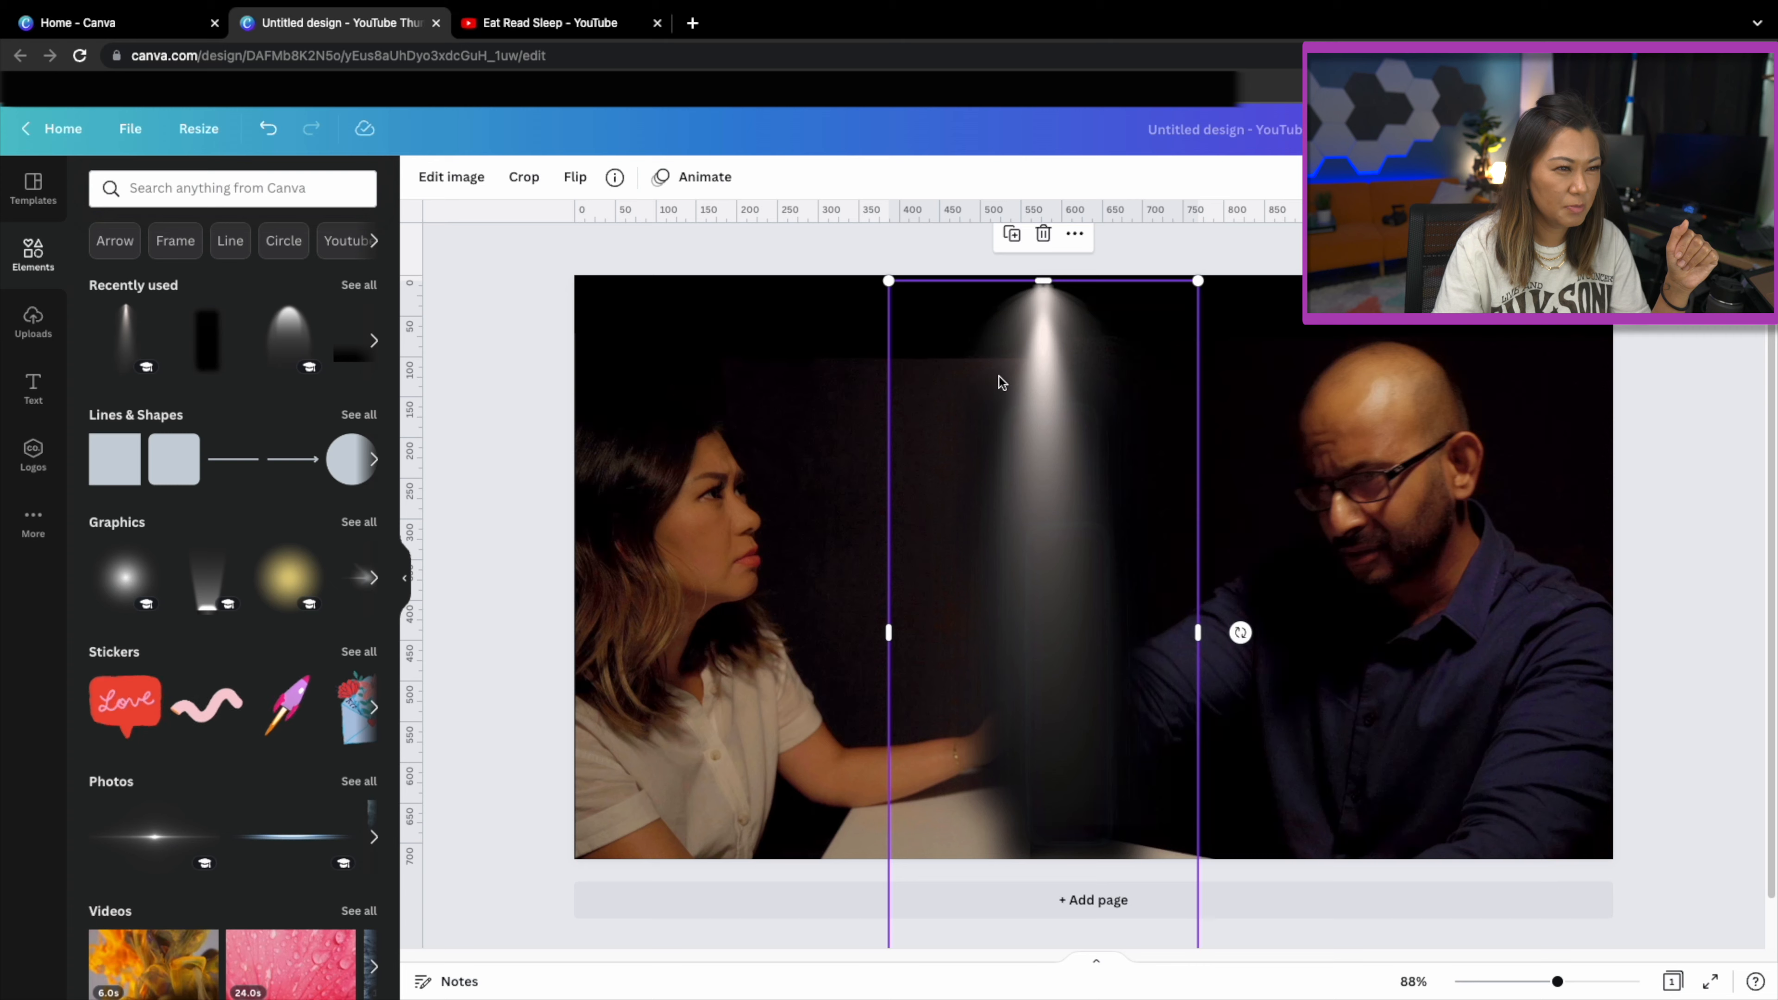
Move the spotlight aside over the man and stretch the taller blurred black rectangle up to the page's upper edge.
{"action": "left_click_drag", "start_coordinate": [1034, 401], "coordinate": [1305, 397]}
{"action": "left_click", "coordinate": [1038, 348]}
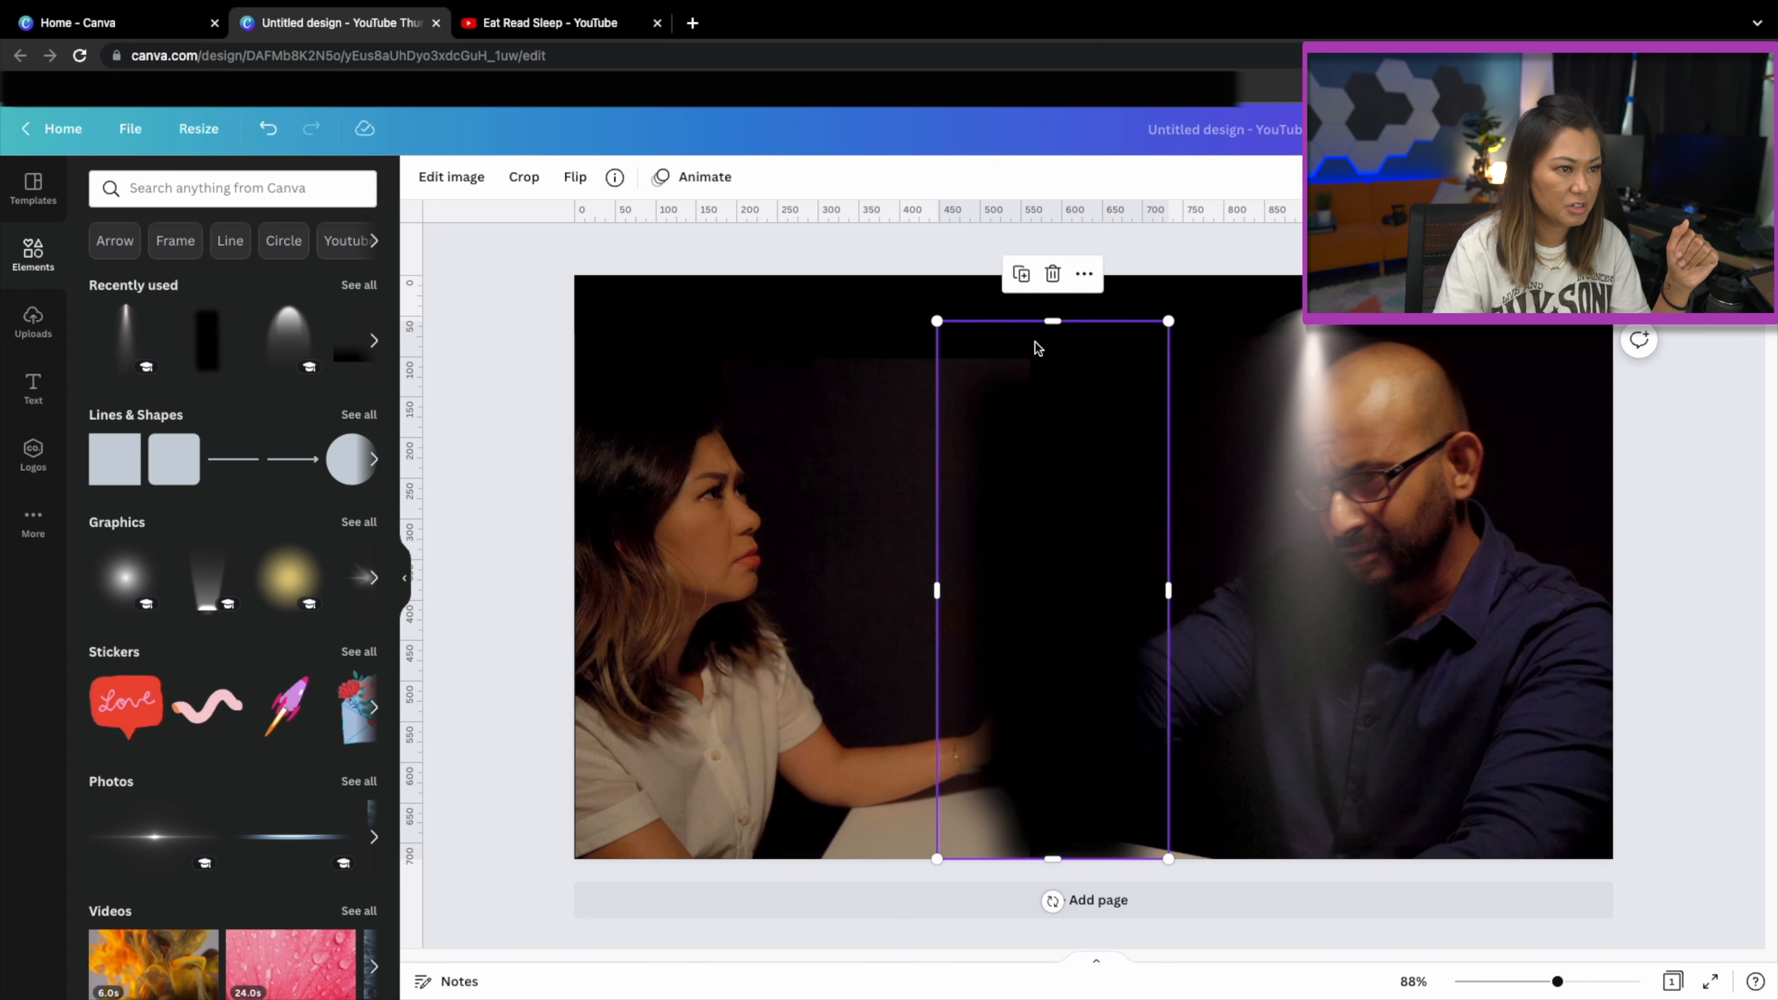
{"action": "left_click_drag", "start_coordinate": [1049, 326], "coordinate": [1052, 275]}
Move the spotlight beam back over the seam between the two people, starting at the page's upper edge.
{"action": "left_click_drag", "start_coordinate": [1310, 448], "coordinate": [1022, 418]}
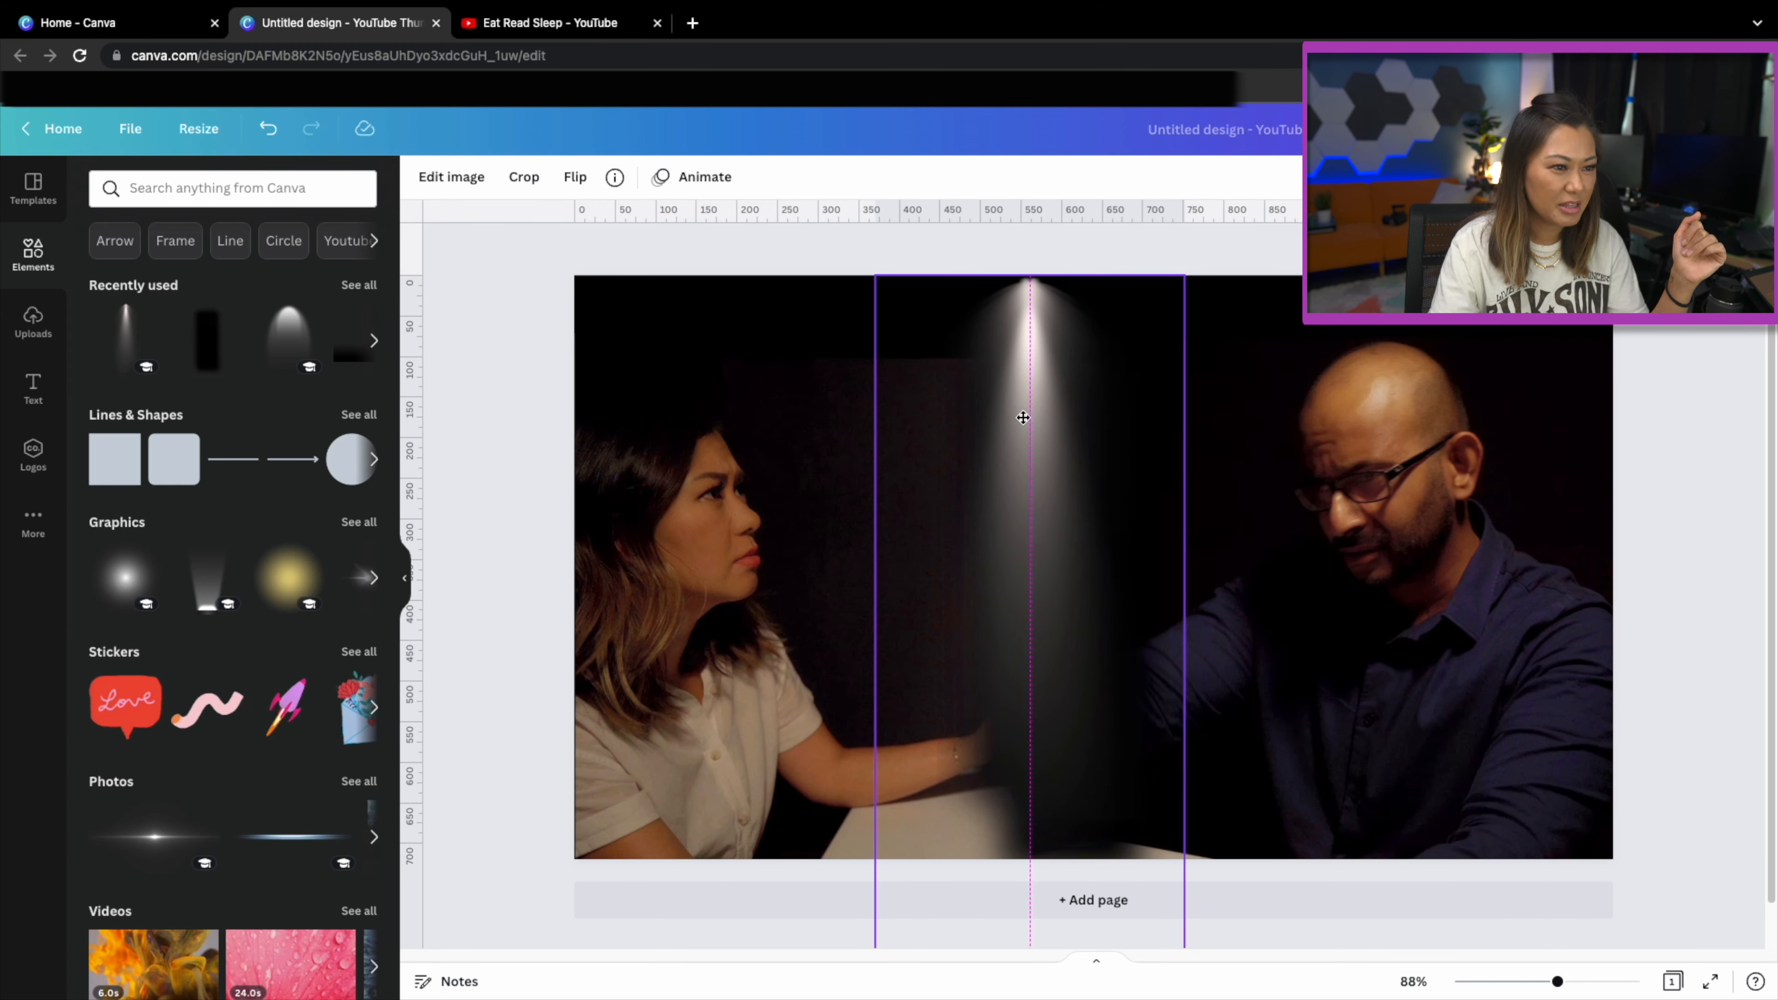
{"action": "left_click_drag", "start_coordinate": [1022, 418], "coordinate": [1042, 393]}
{"action": "left_click", "coordinate": [1371, 467]}
{"action": "left_click", "coordinate": [905, 400]}
{"action": "left_click", "coordinate": [762, 332]}
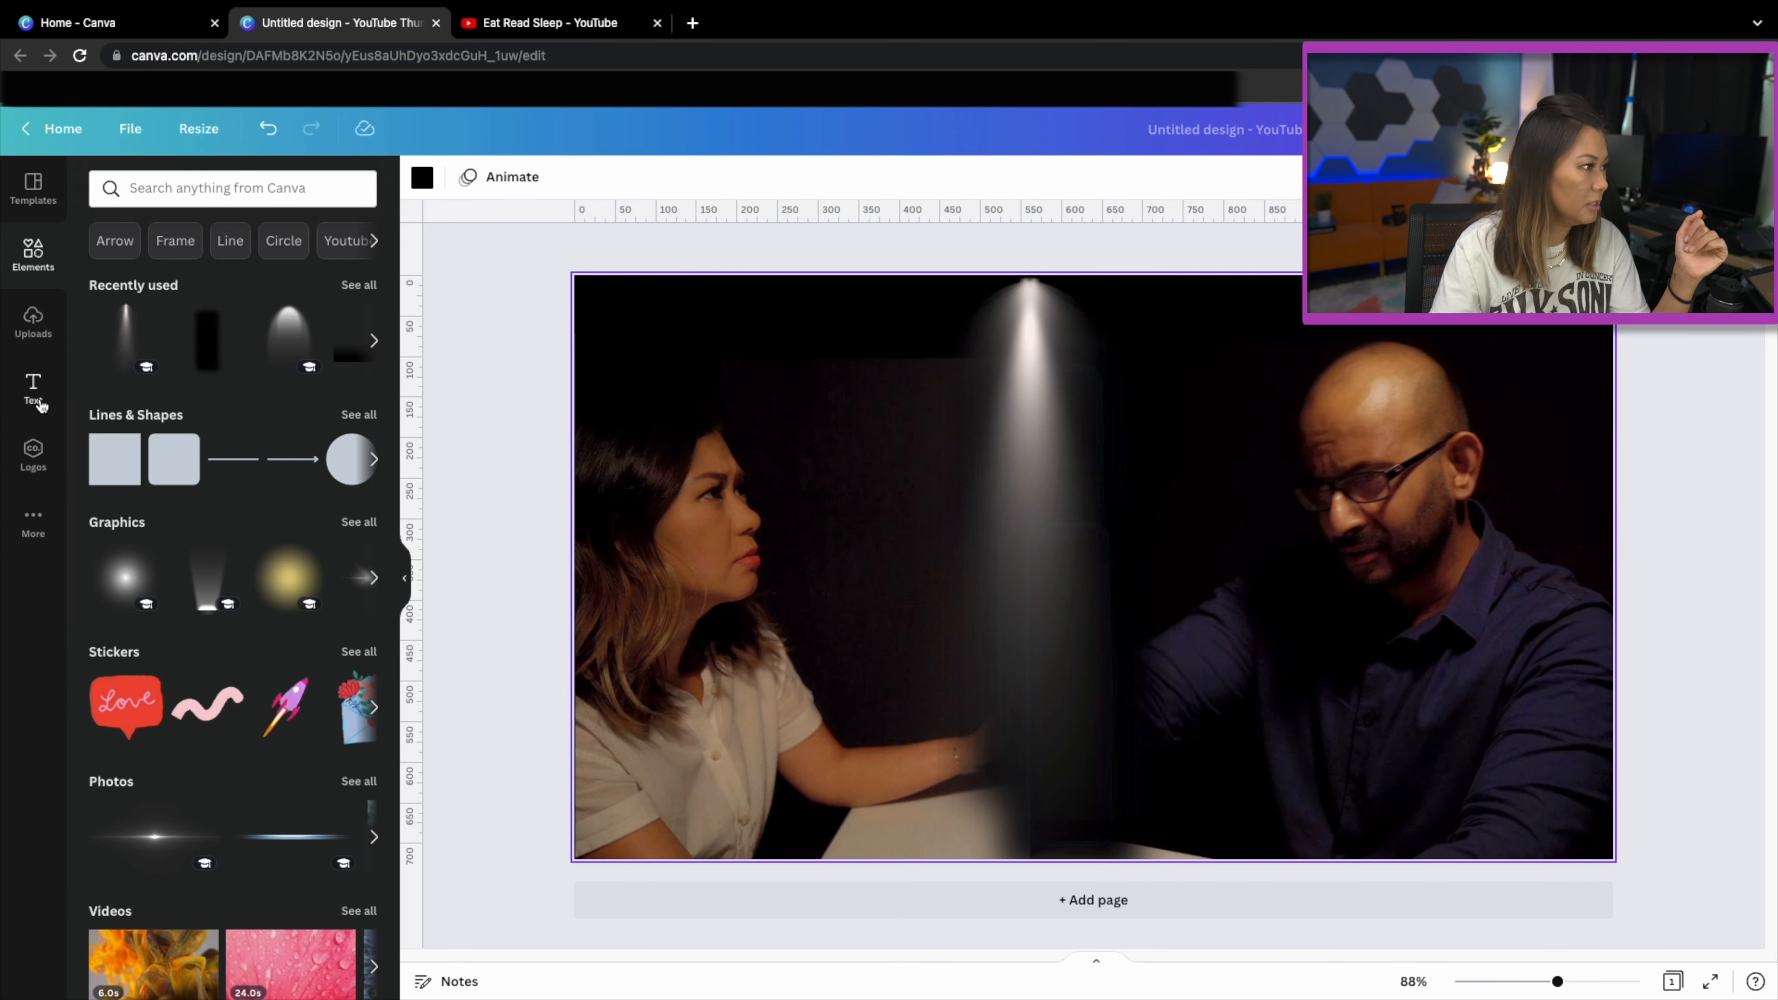
Look through the text font combinations and add the glowing yellow three-line SHINE style to the page.
{"action": "left_click", "coordinate": [35, 390]}
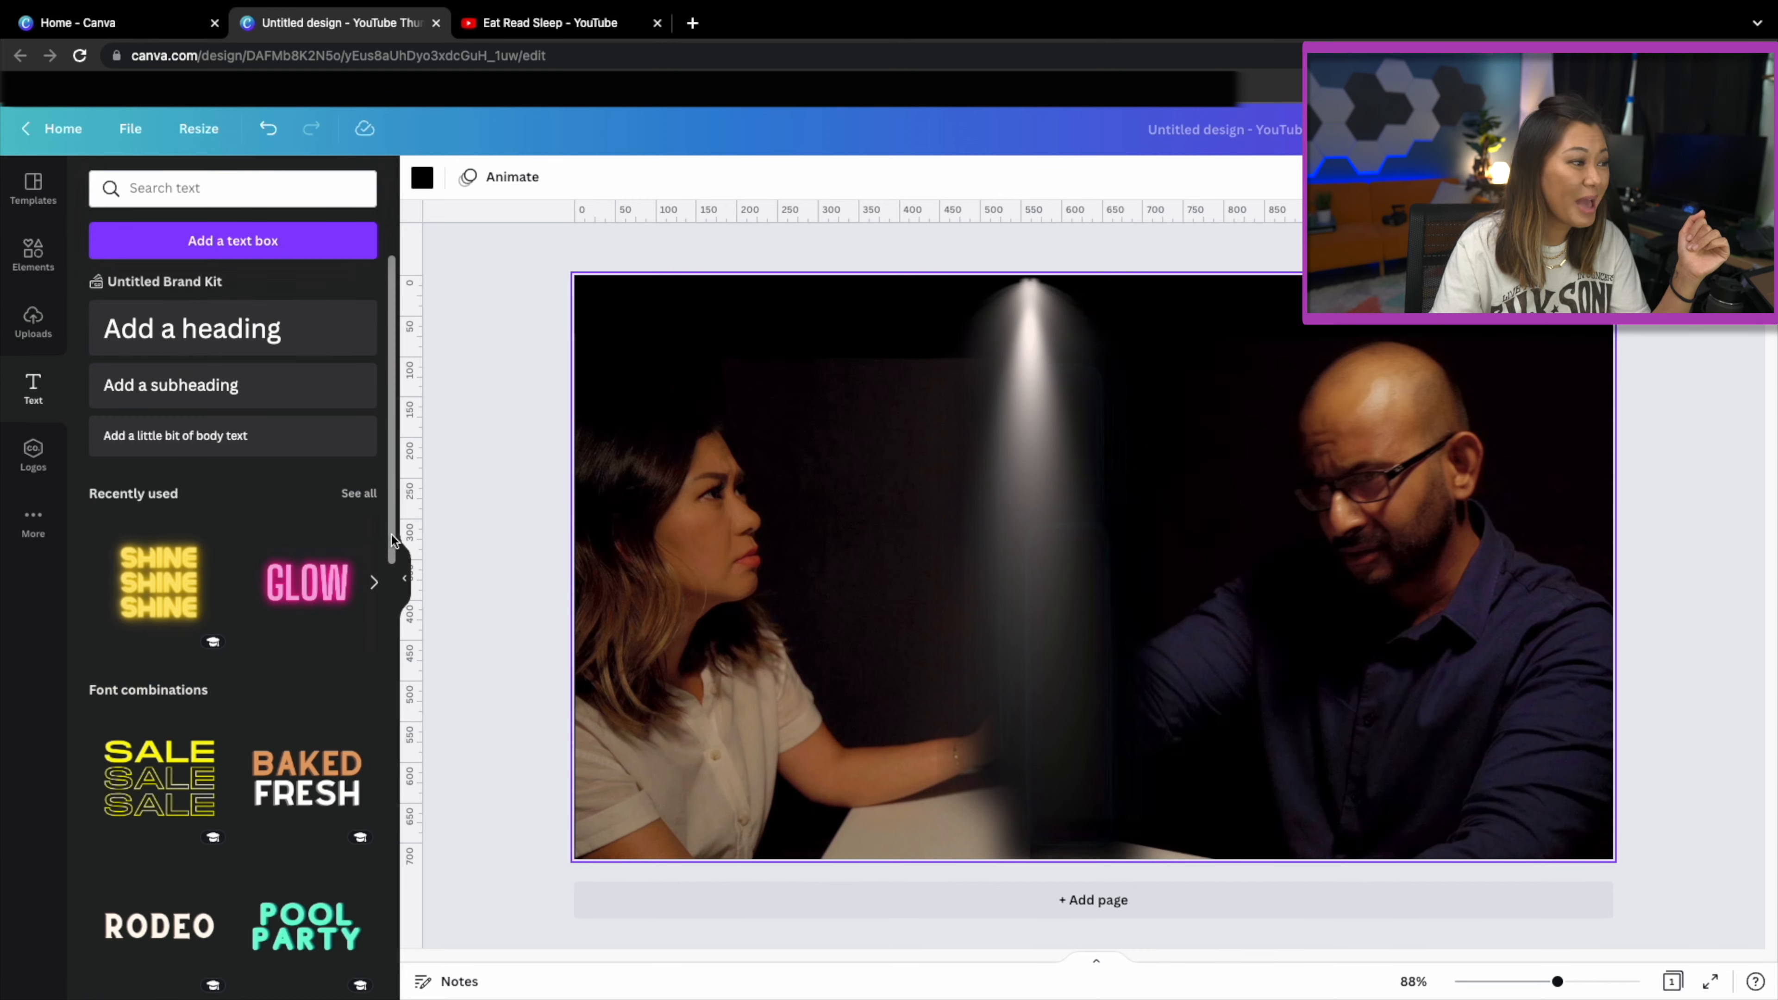
{"action": "left_click_drag", "start_coordinate": [393, 536], "coordinate": [388, 648]}
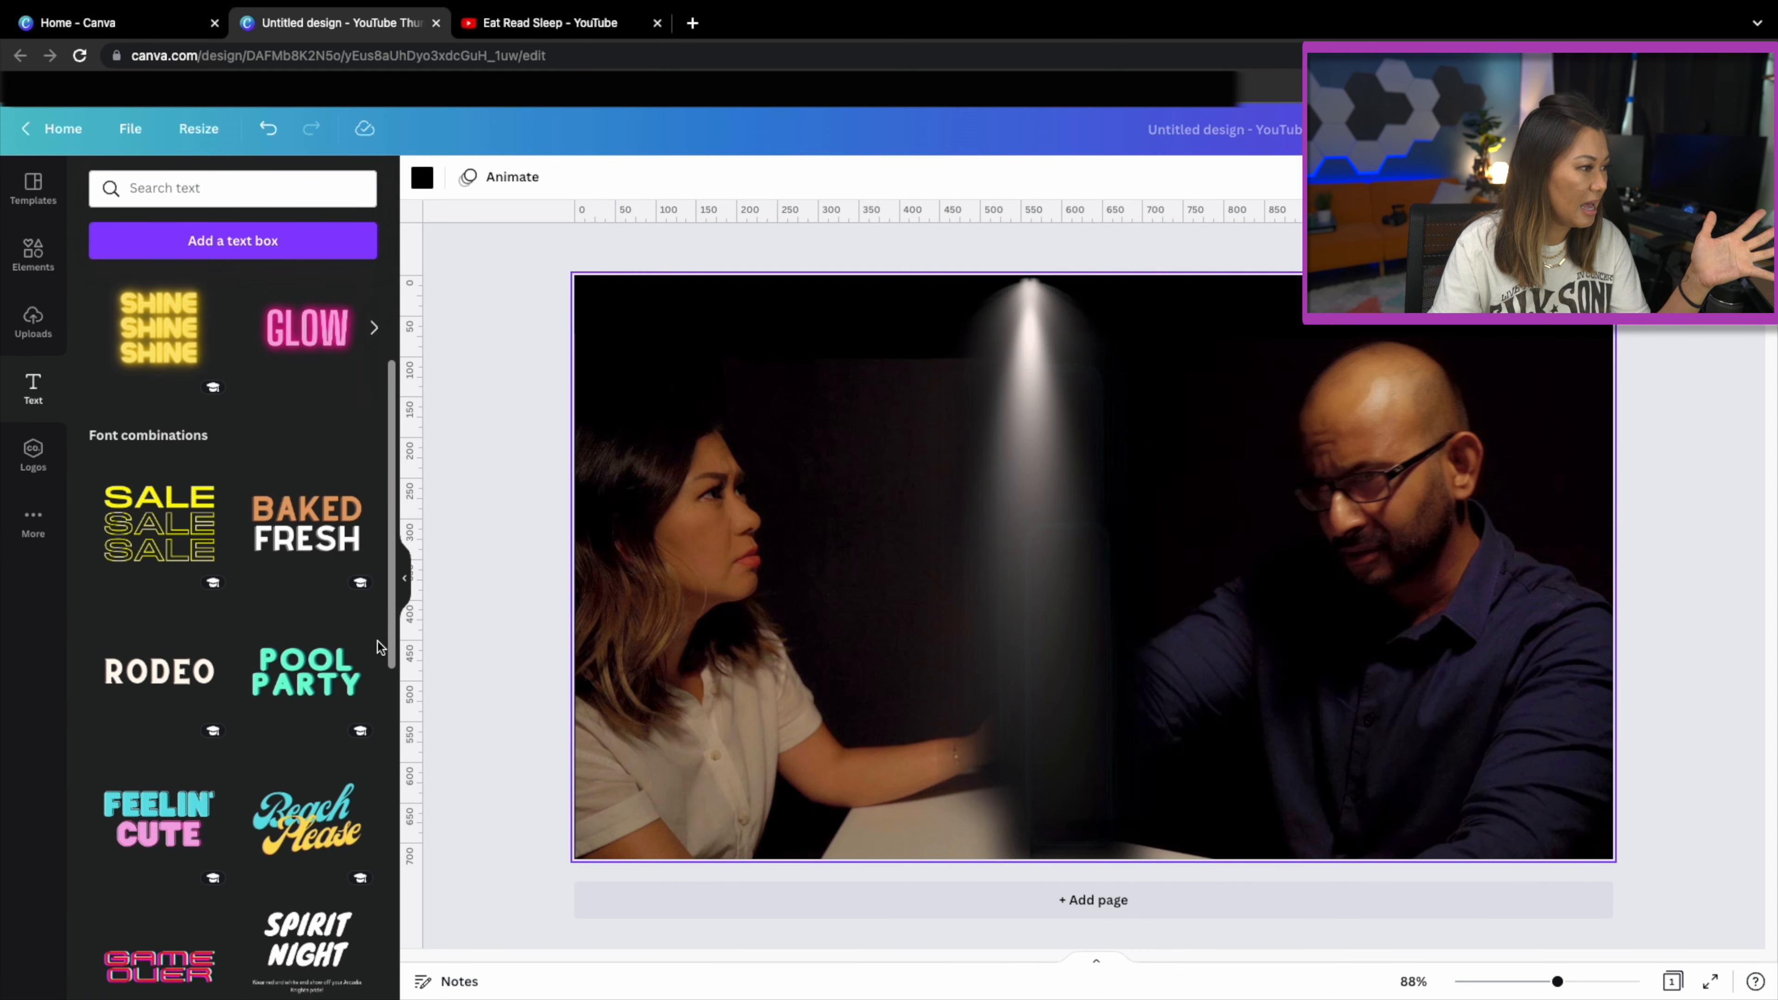
{"action": "scroll", "coordinate": [377, 642], "scroll_direction": "down", "scroll_amount": 10}
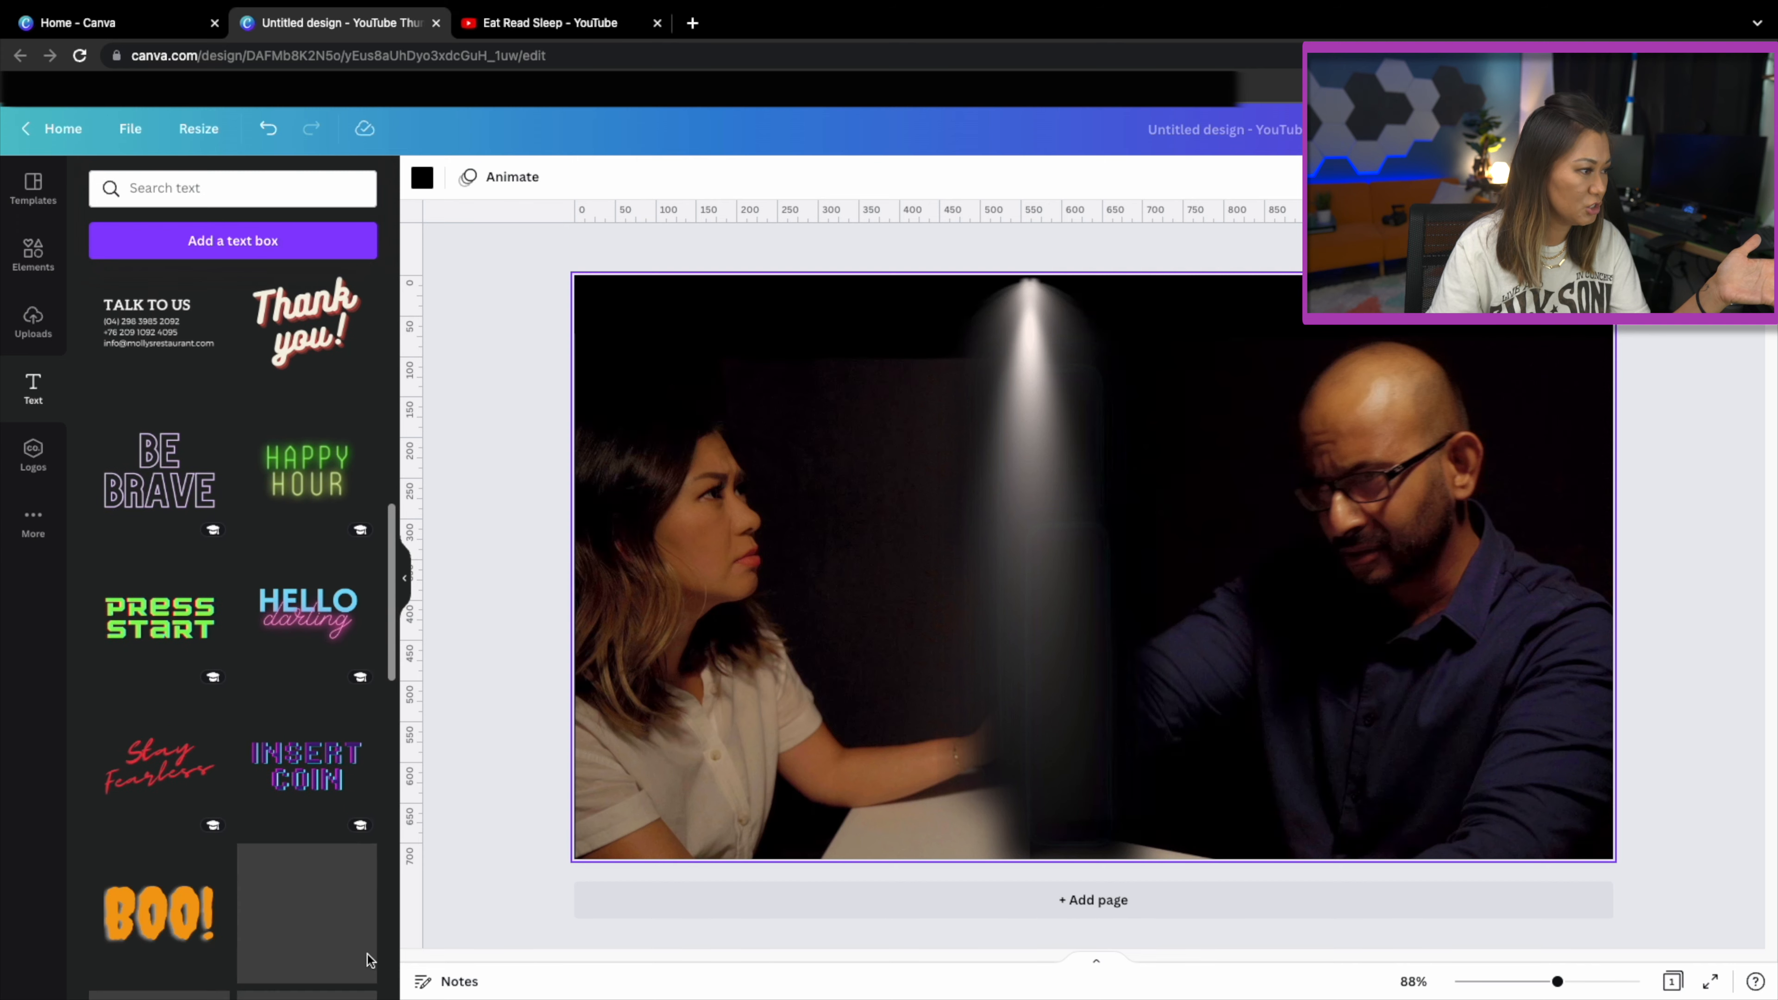
{"action": "scroll", "coordinate": [367, 956], "scroll_direction": "down", "scroll_amount": 2}
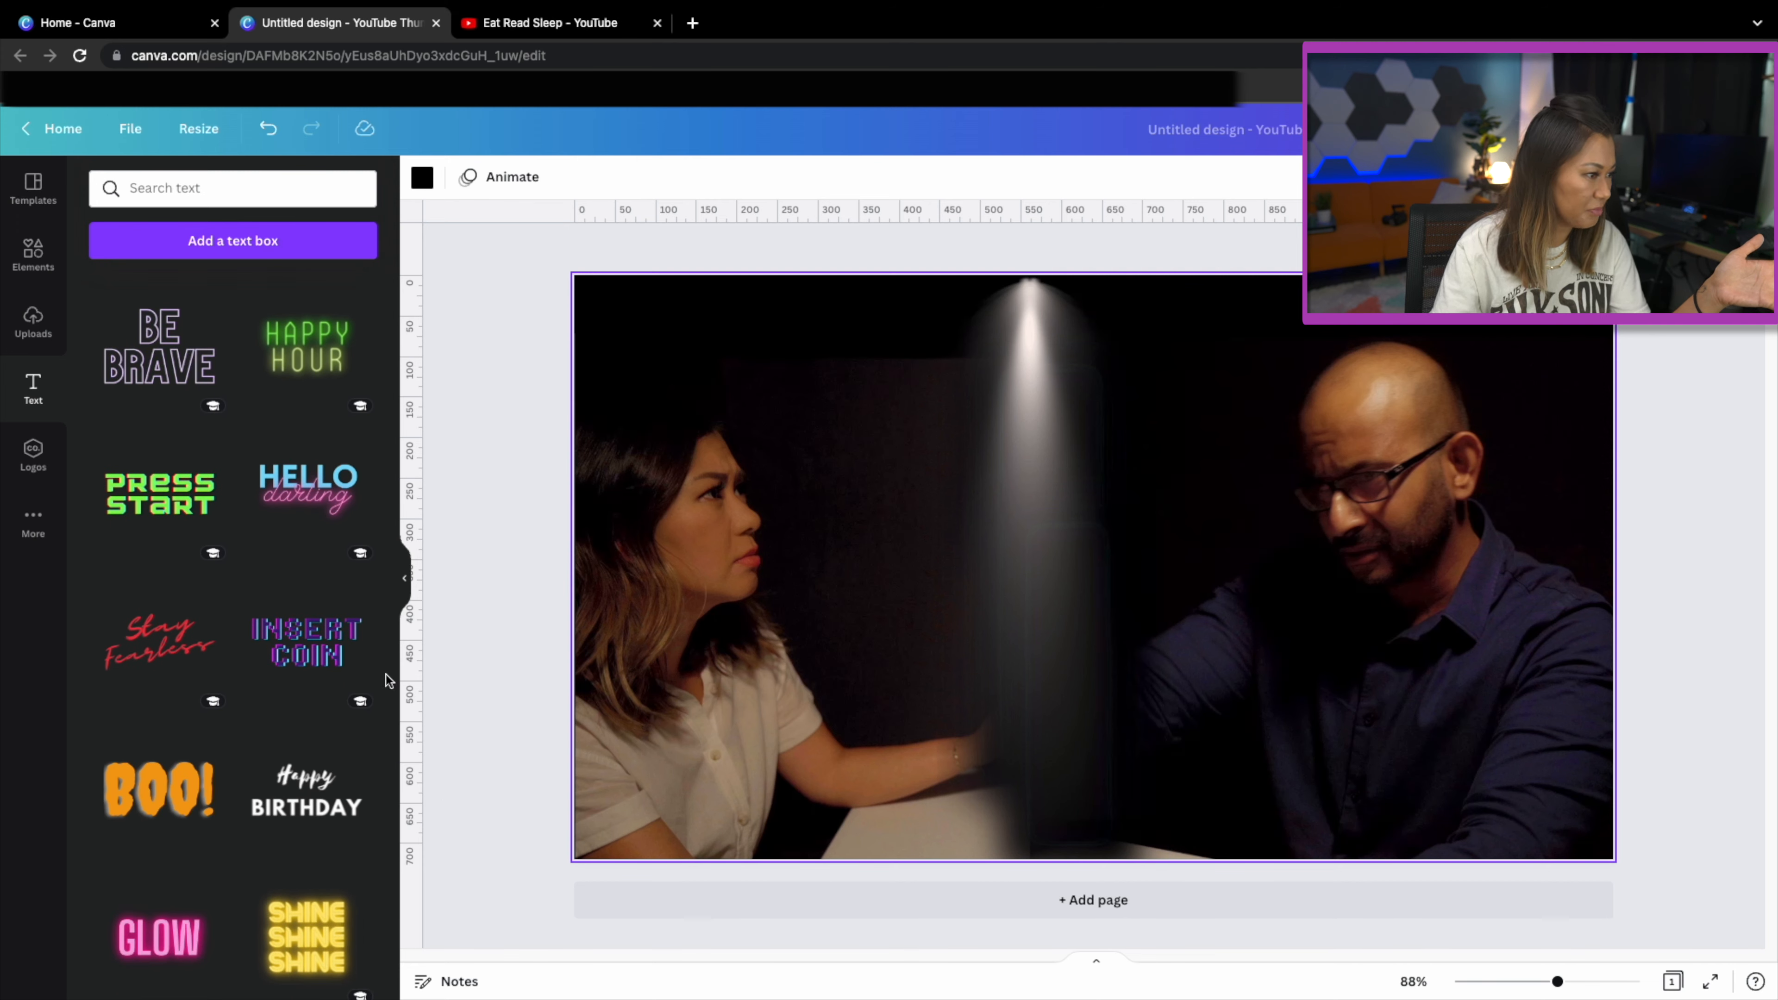
{"action": "left_click_drag", "start_coordinate": [390, 652], "coordinate": [415, 385]}
{"action": "left_click", "coordinate": [145, 563]}
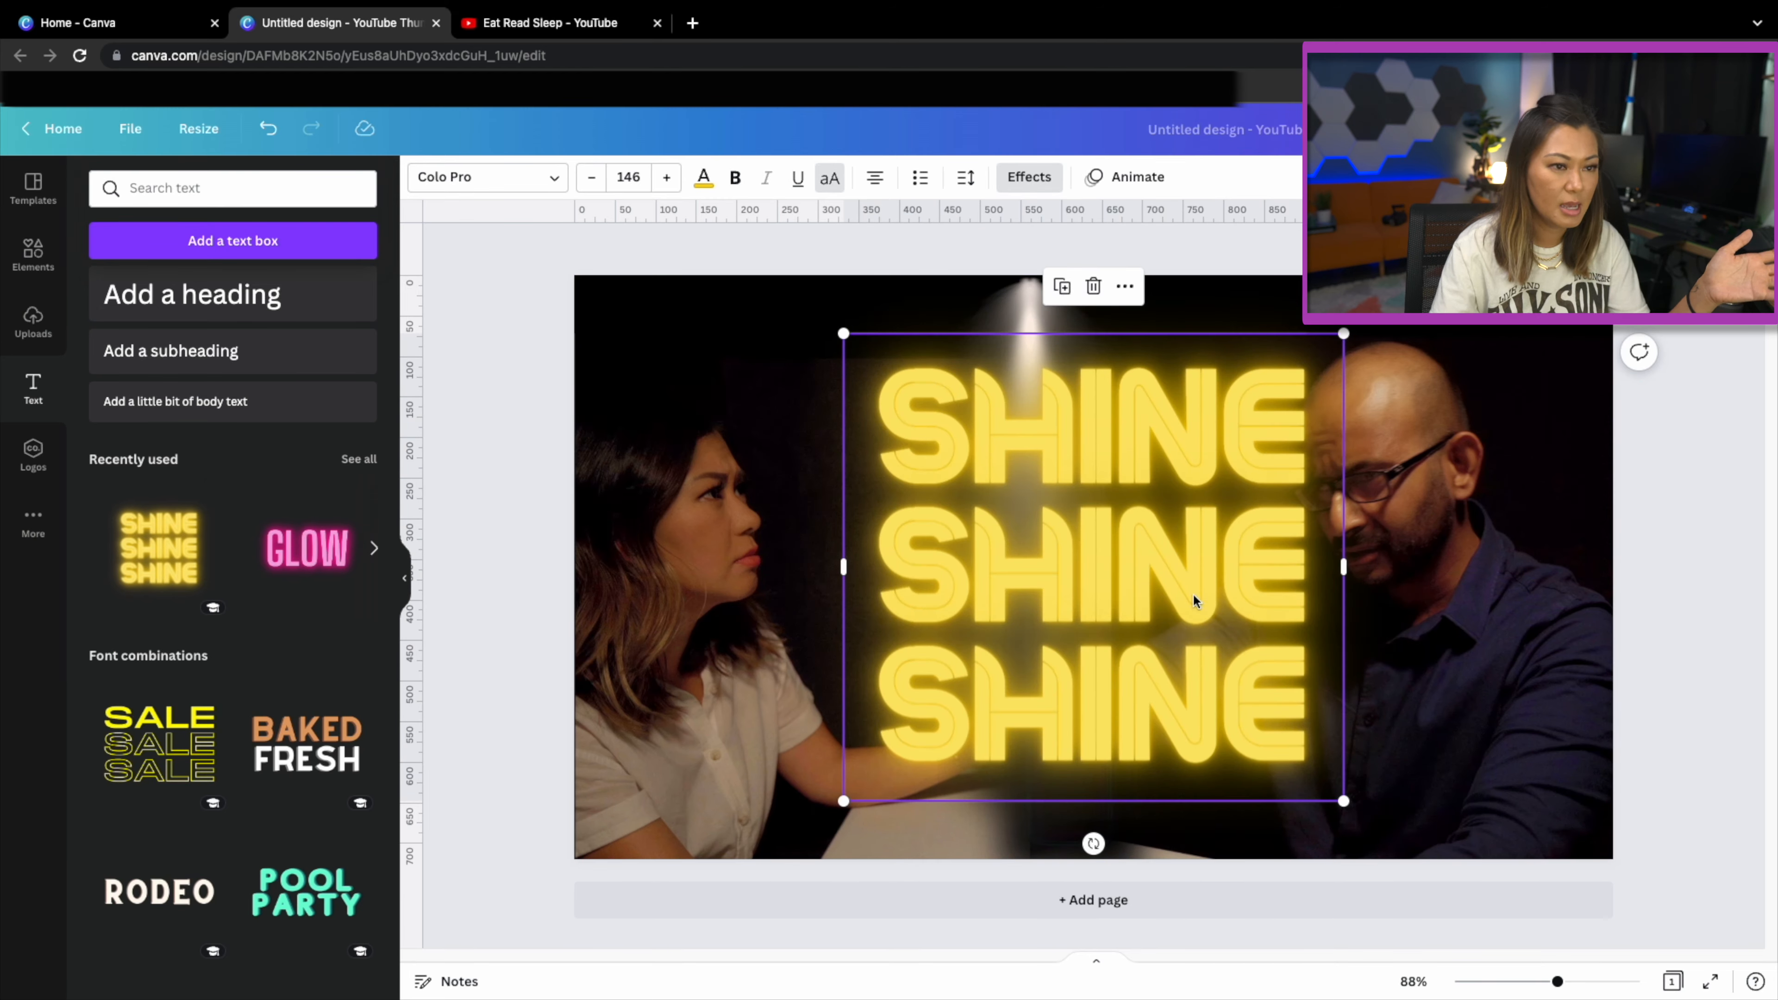
Replace the yellow text's first line with WE and its second line with QUIT.
{"action": "left_click_drag", "start_coordinate": [1314, 429], "coordinate": [884, 436]}
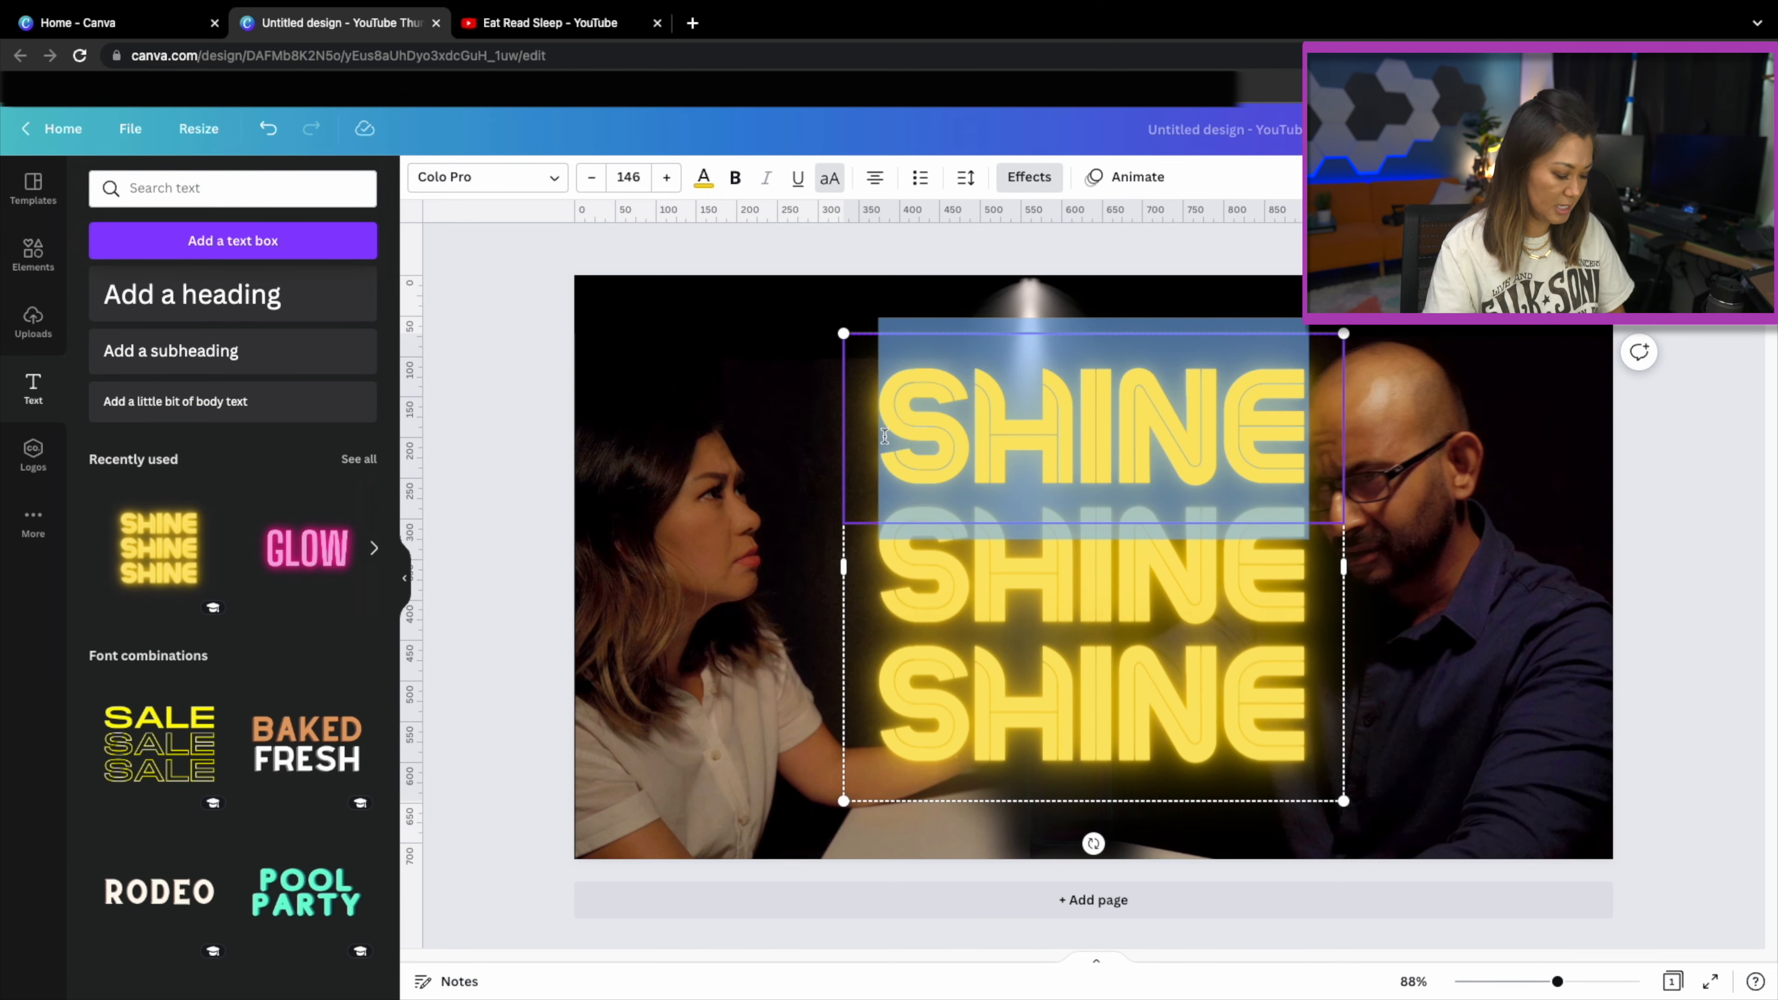
{"action": "type", "text": "WE"}
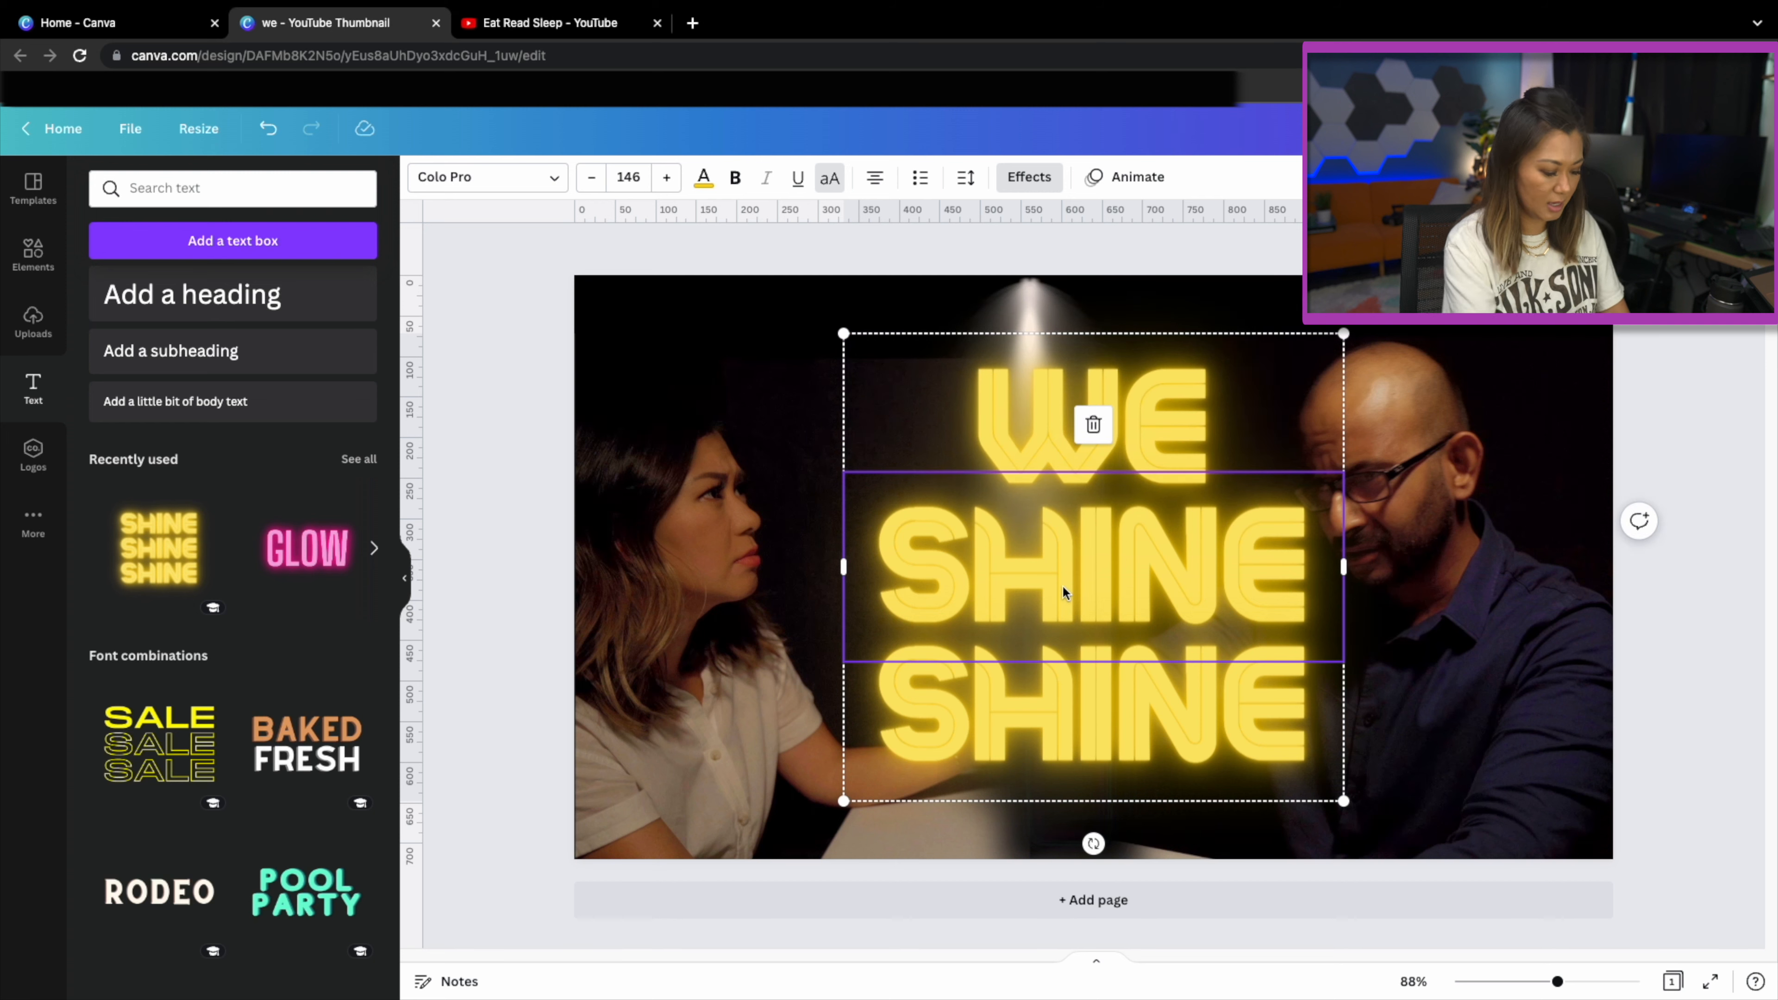
{"action": "left_click", "coordinate": [1219, 552]}
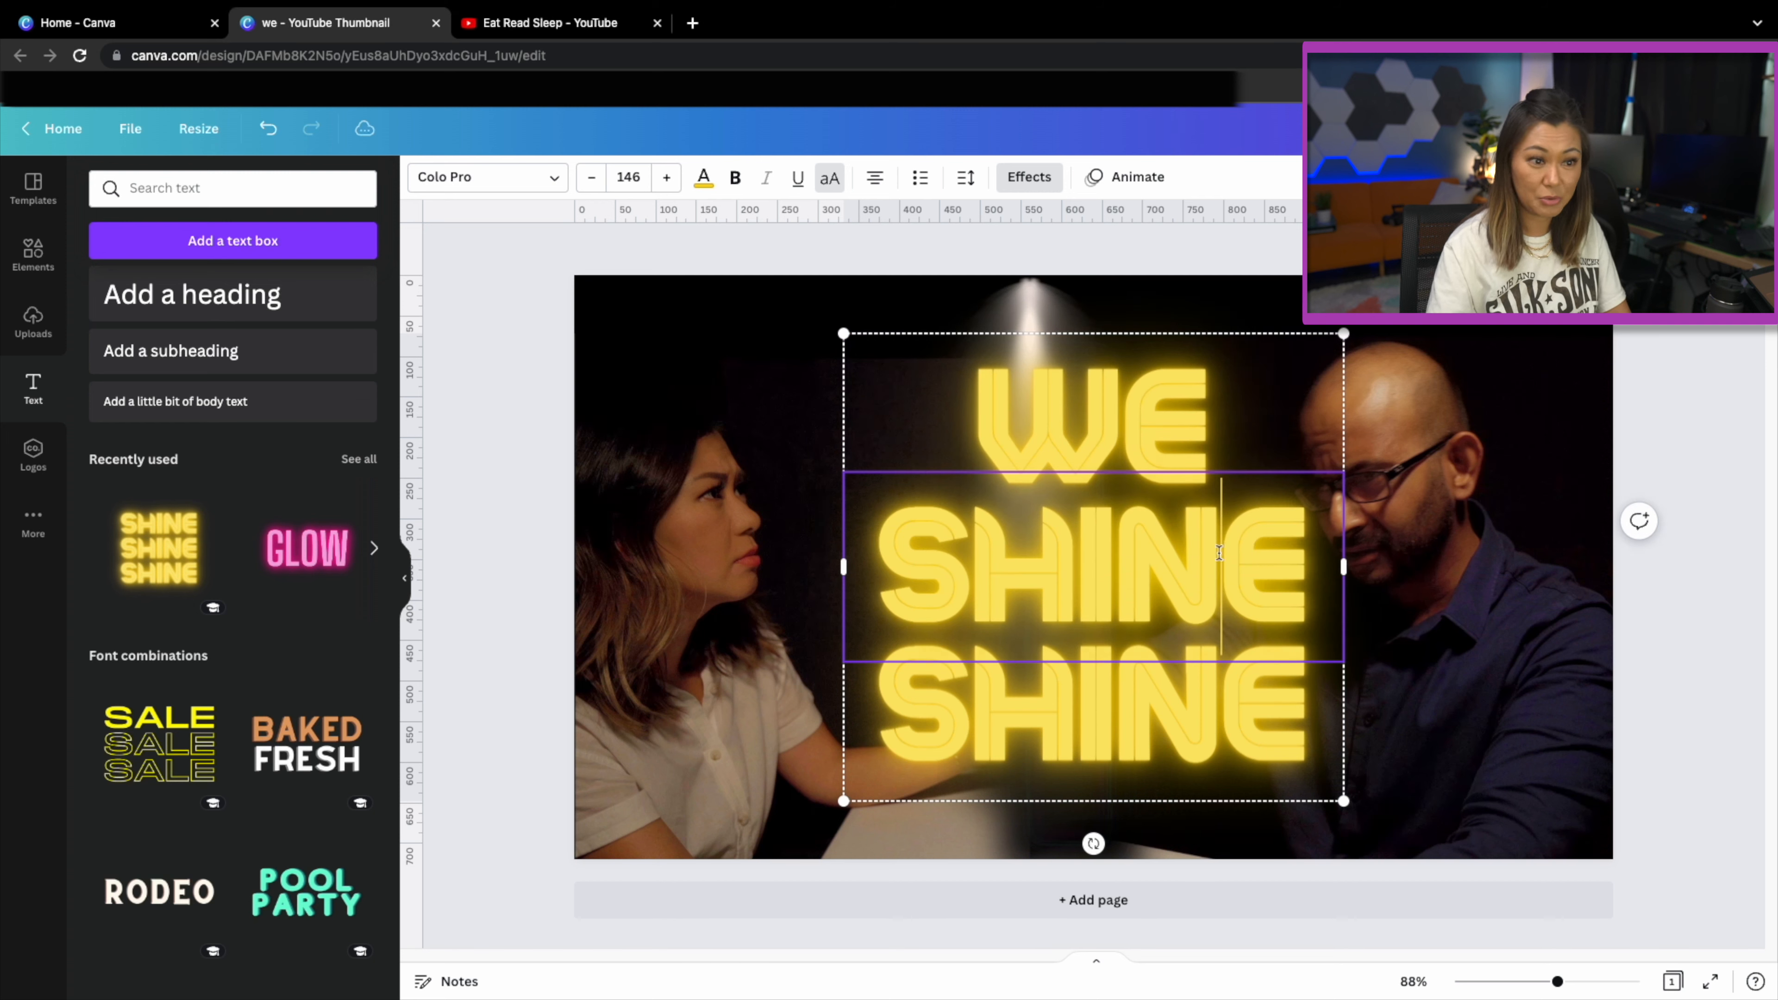
{"action": "left_click_drag", "start_coordinate": [1310, 553], "coordinate": [875, 560]}
{"action": "type", "text": "QUITE"}
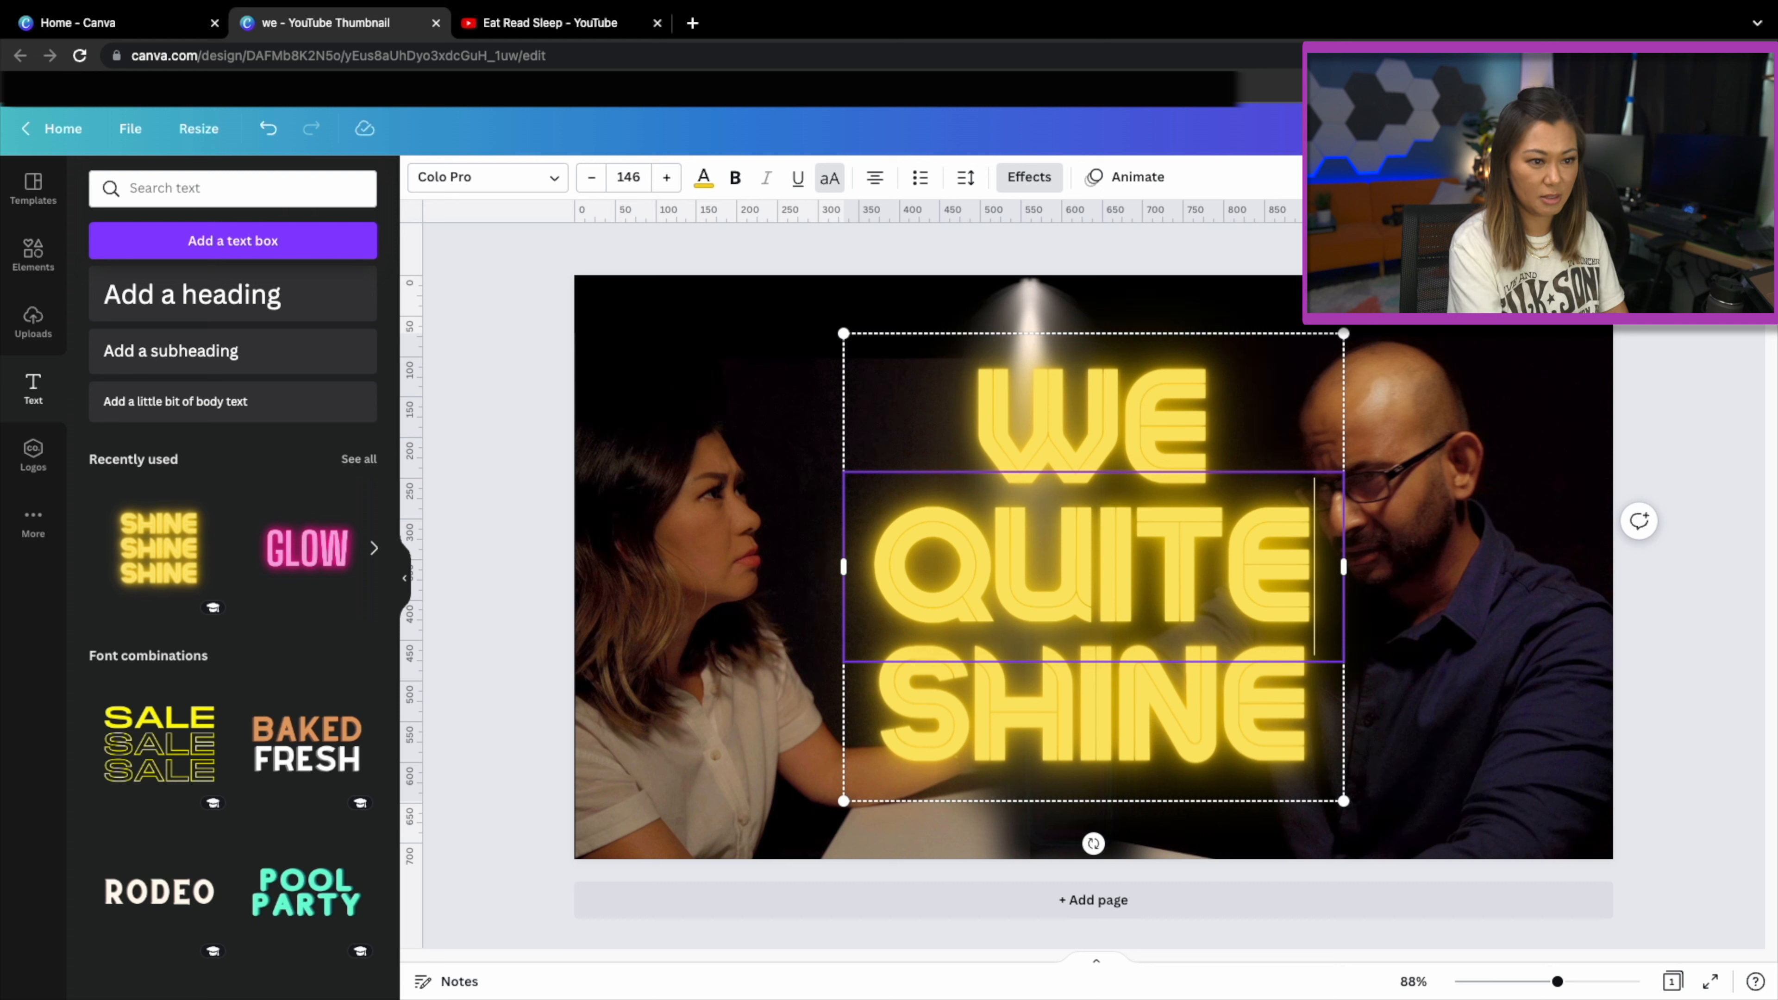
{"action": "key", "text": "BackSpace"}
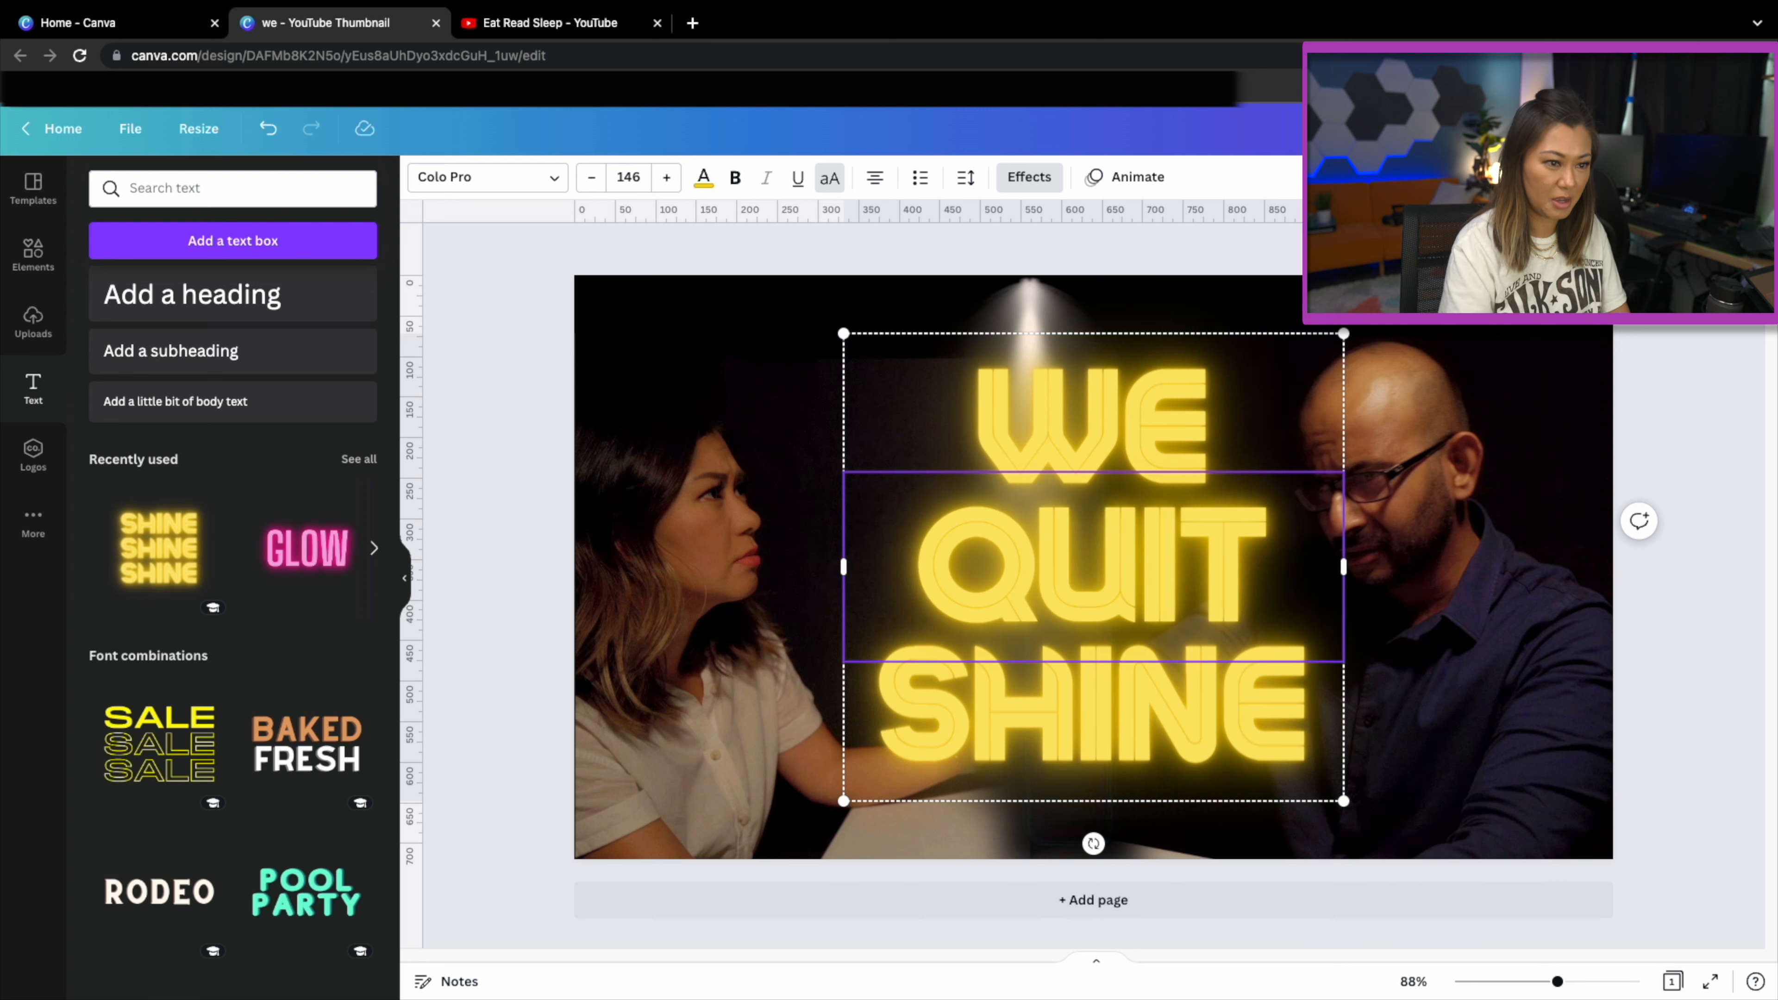
Replace the third line of the yellow text with "!!!!".
{"action": "left_click", "coordinate": [972, 735]}
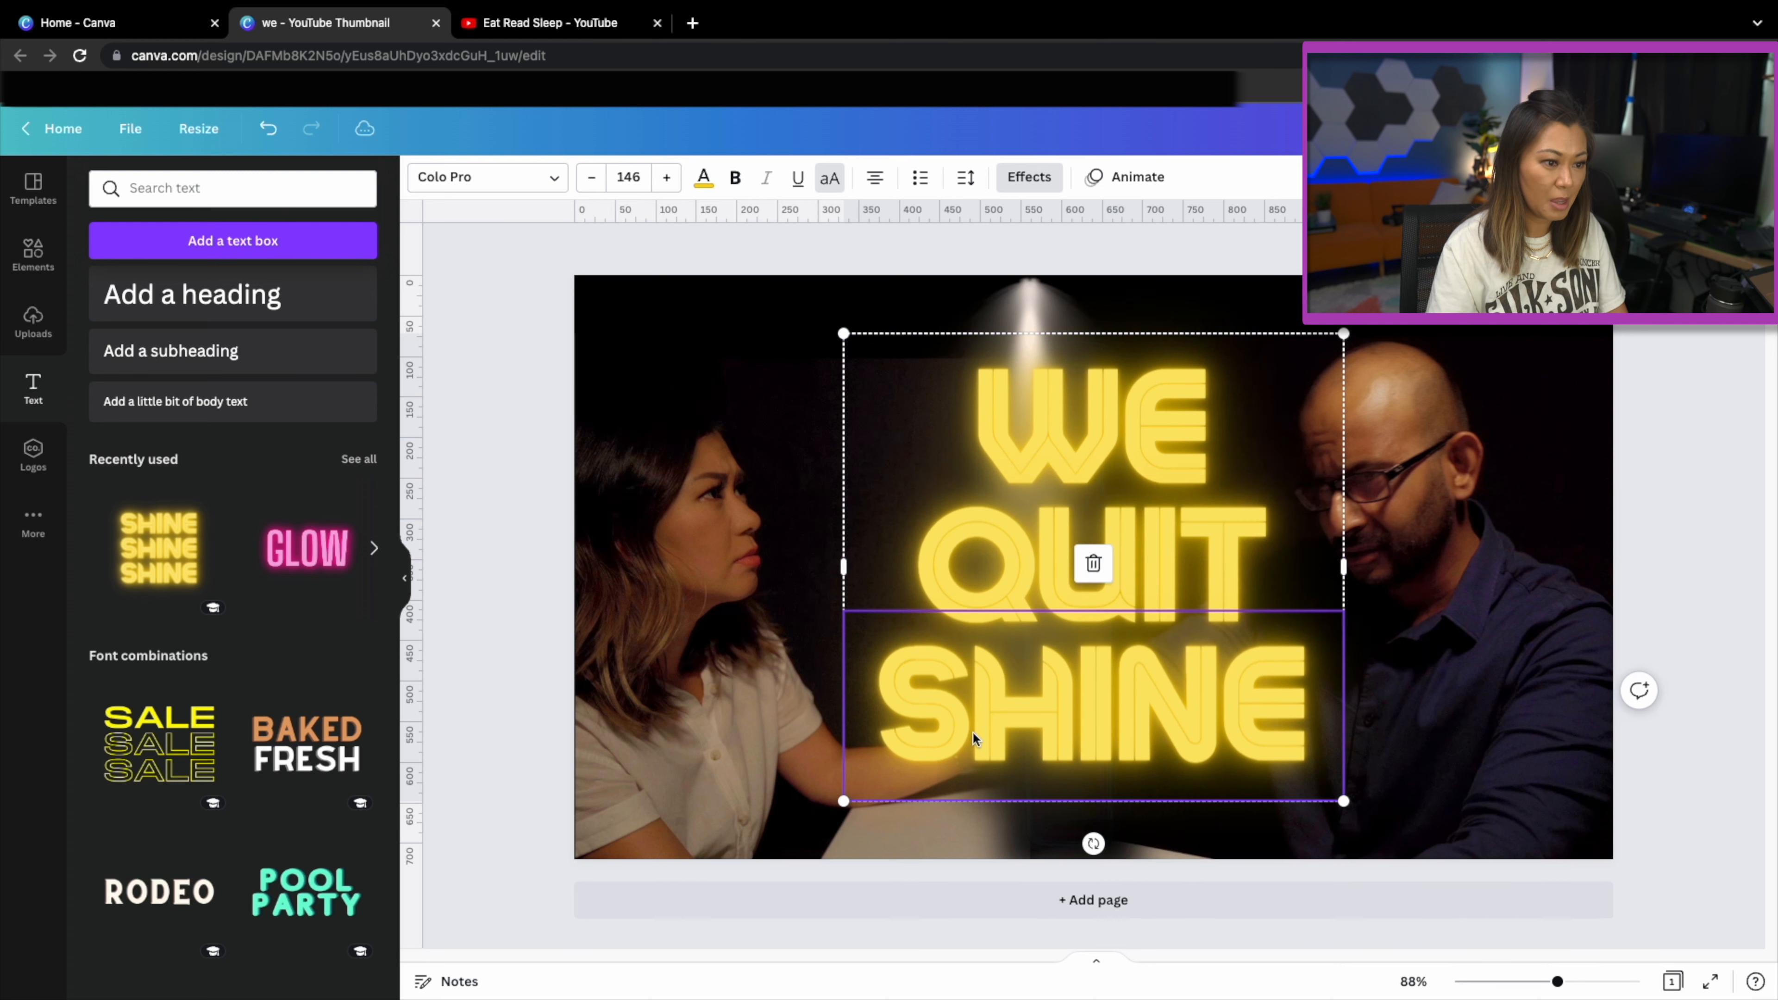
{"action": "left_click", "coordinate": [1052, 722]}
{"action": "left_click_drag", "start_coordinate": [1308, 700], "coordinate": [924, 712]}
{"action": "type", "text": "!!!!"}
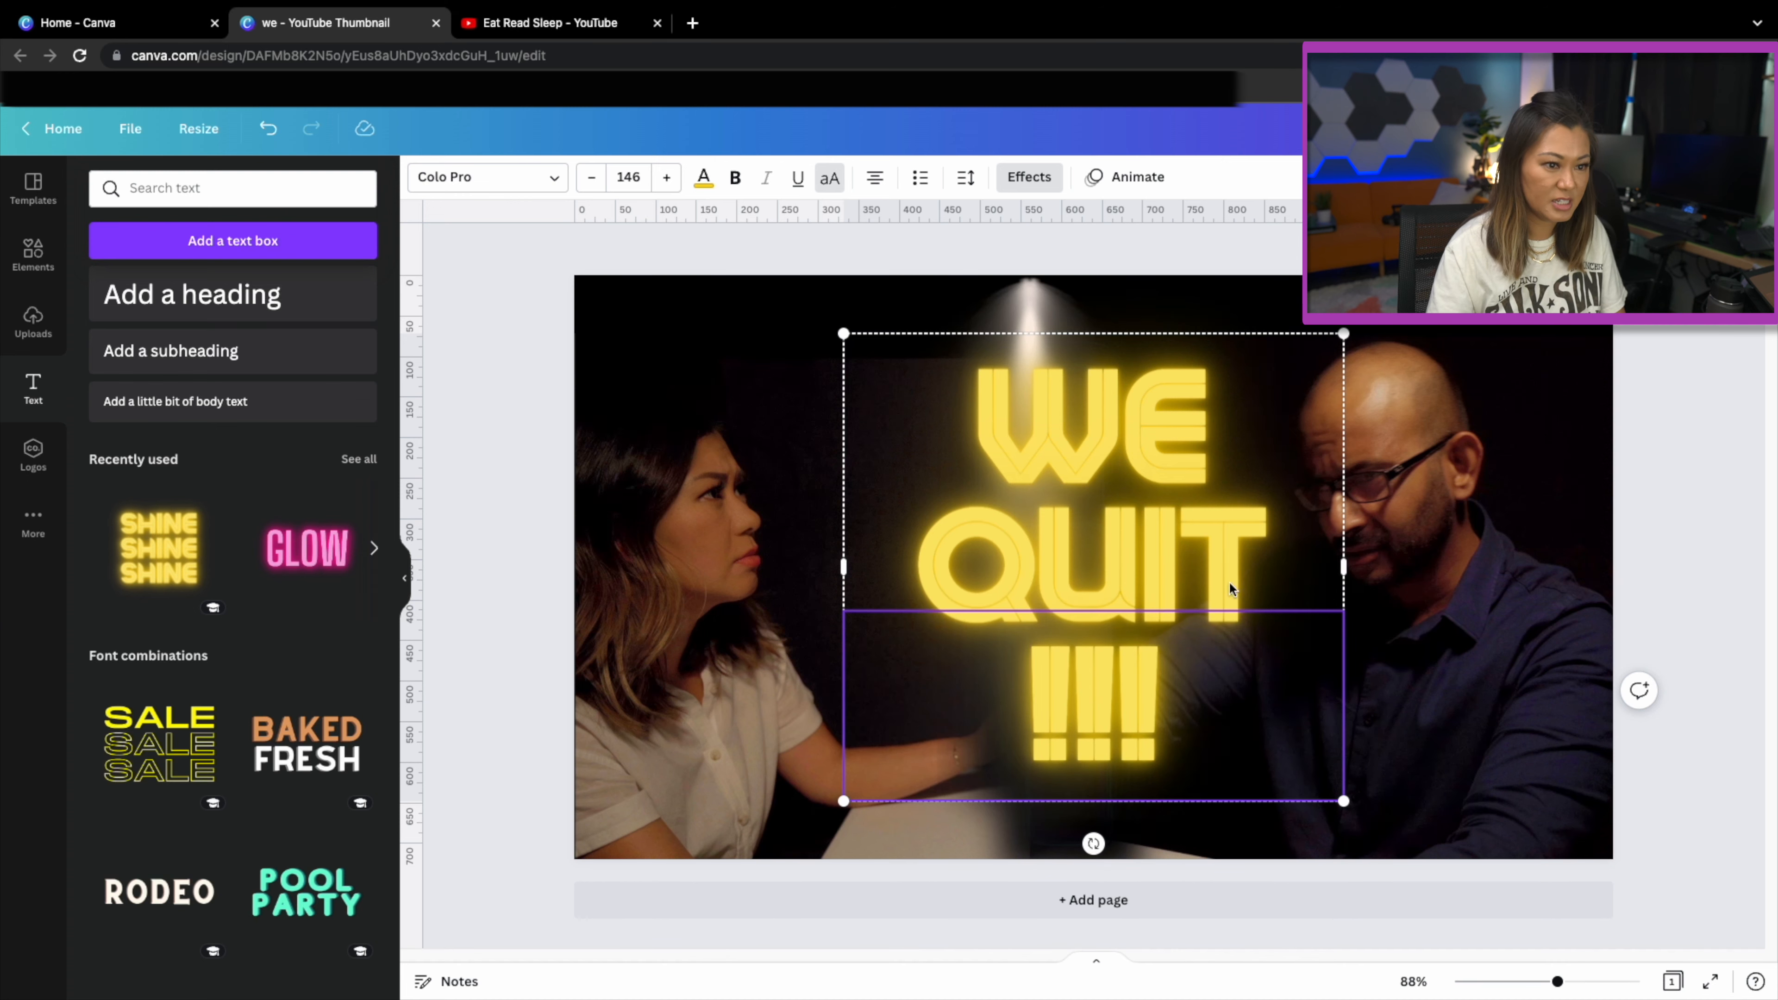
Move the yellow text group slightly left and up so it sits below the spotlight between the two people.
{"action": "left_click", "coordinate": [1290, 628]}
{"action": "left_click_drag", "start_coordinate": [1161, 597], "coordinate": [1139, 555]}
{"action": "left_click", "coordinate": [1507, 684]}
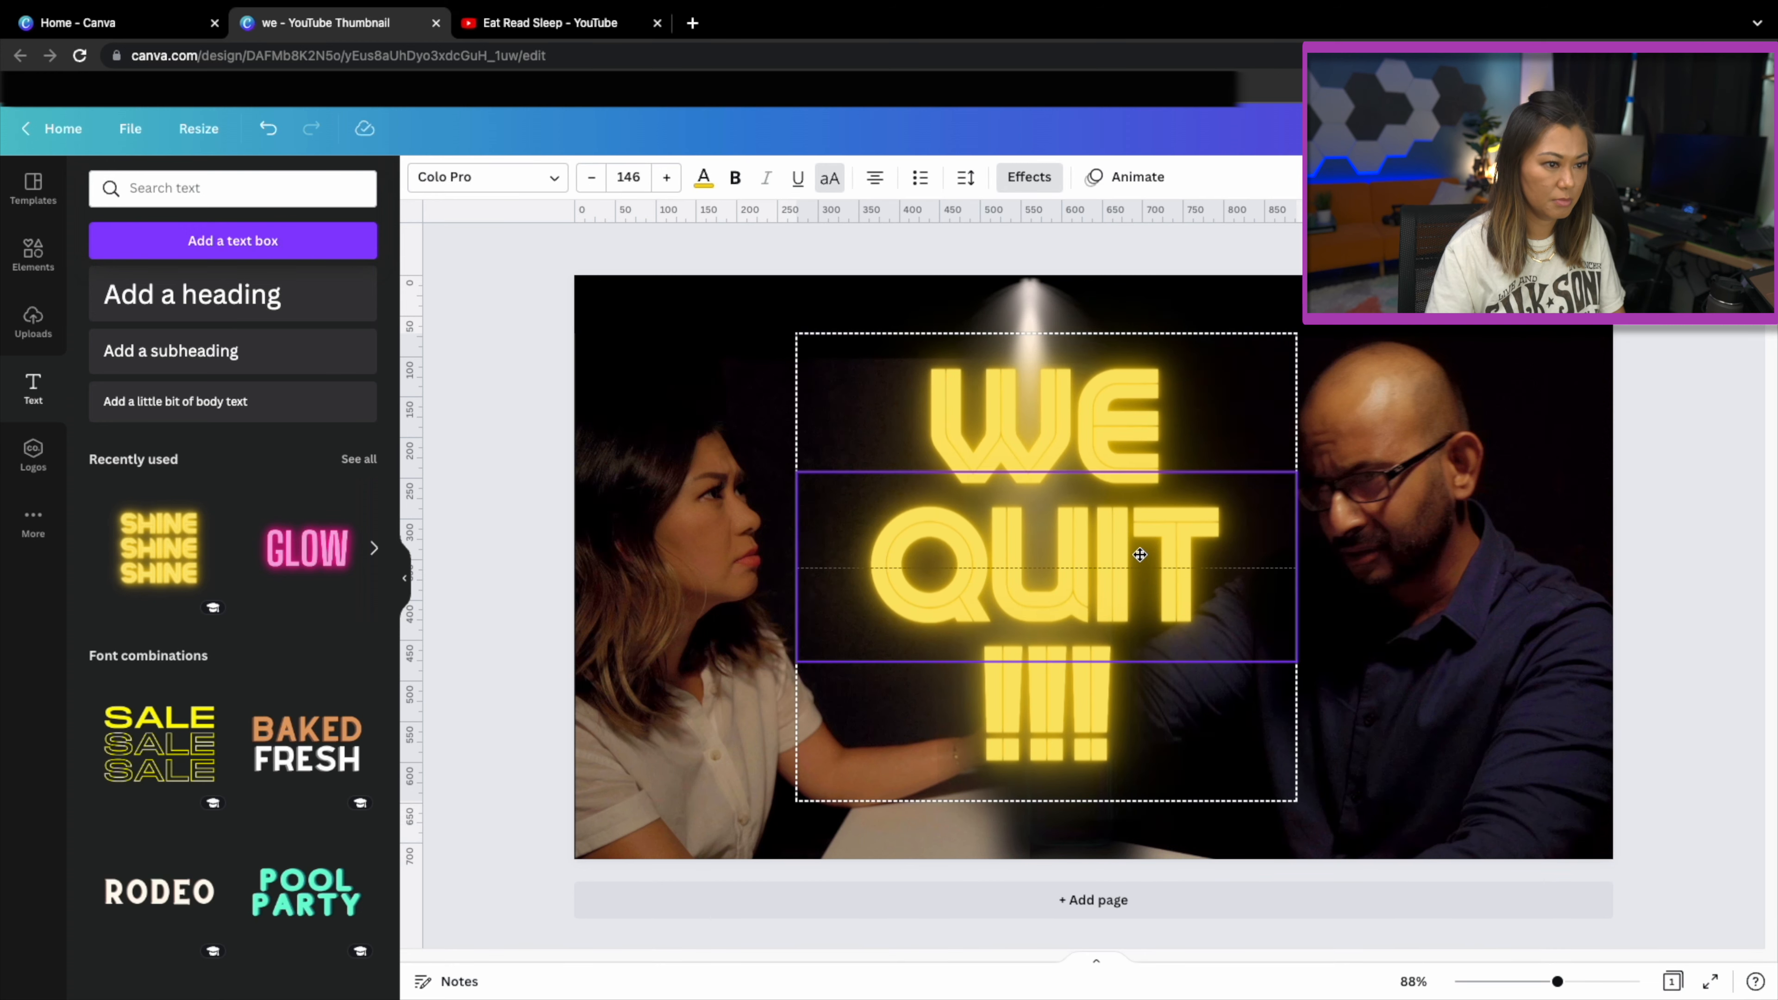
{"action": "left_click", "coordinate": [1483, 657]}
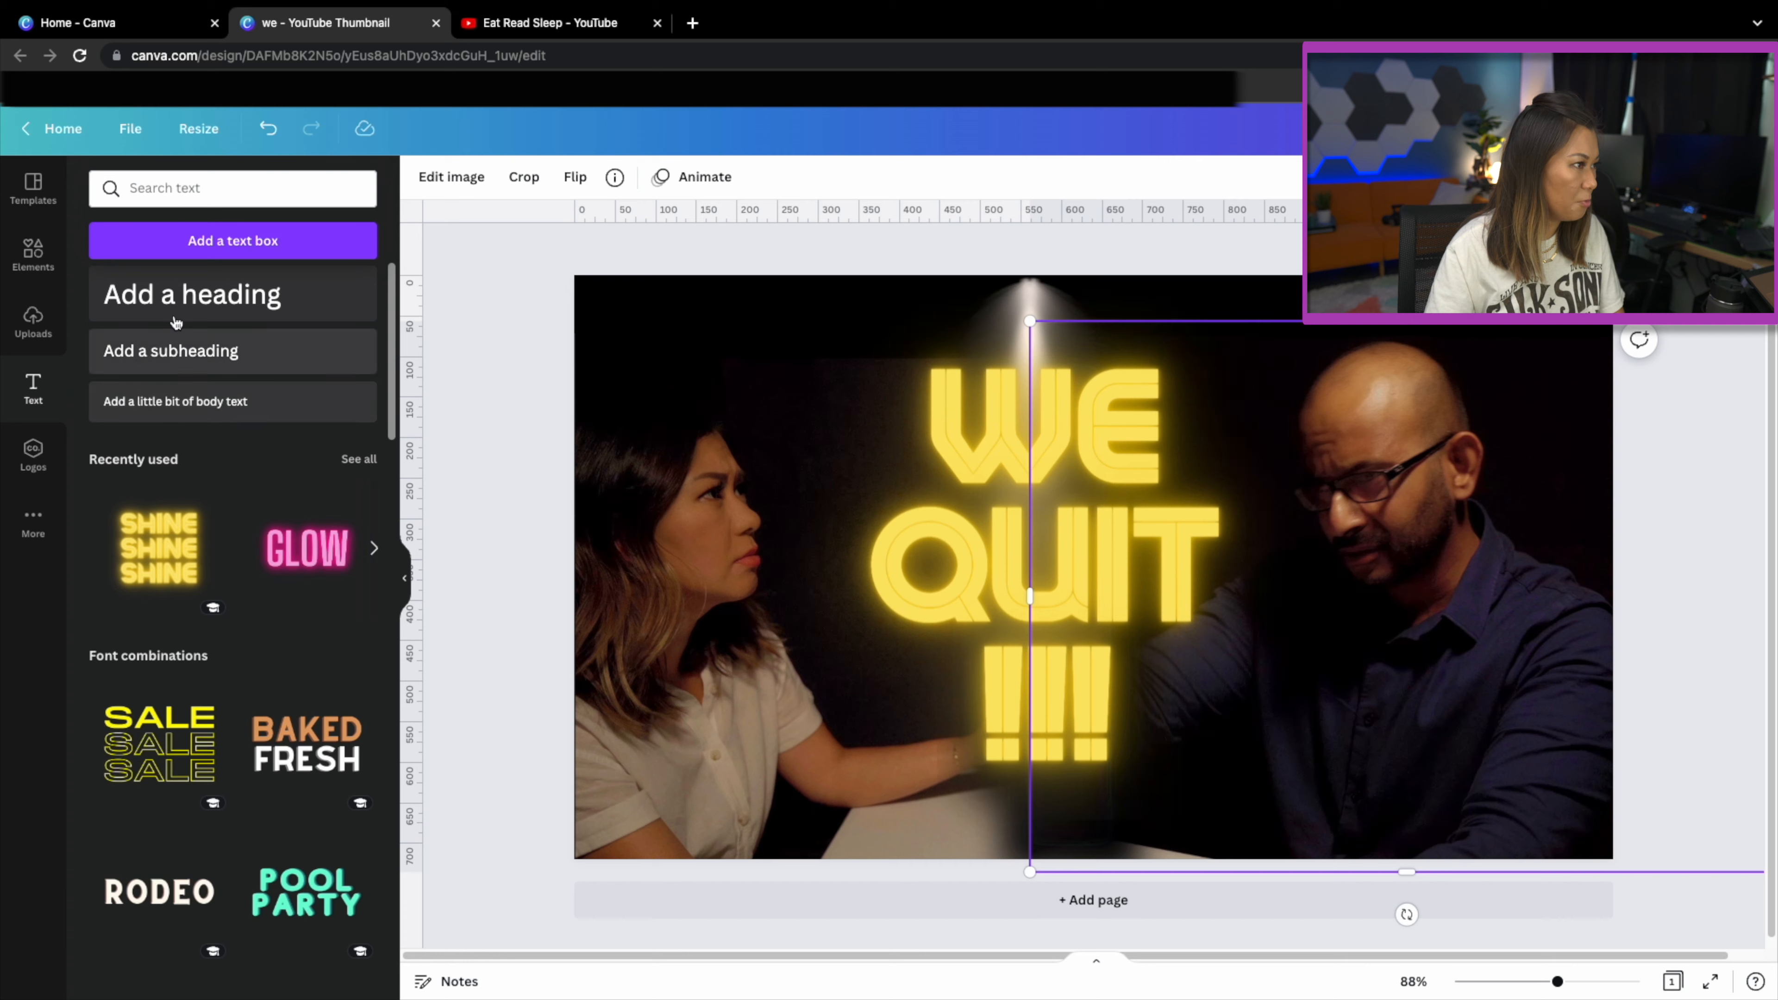
{"action": "left_click", "coordinate": [1047, 583]}
{"action": "left_click_drag", "start_coordinate": [1047, 583], "coordinate": [1047, 579]}
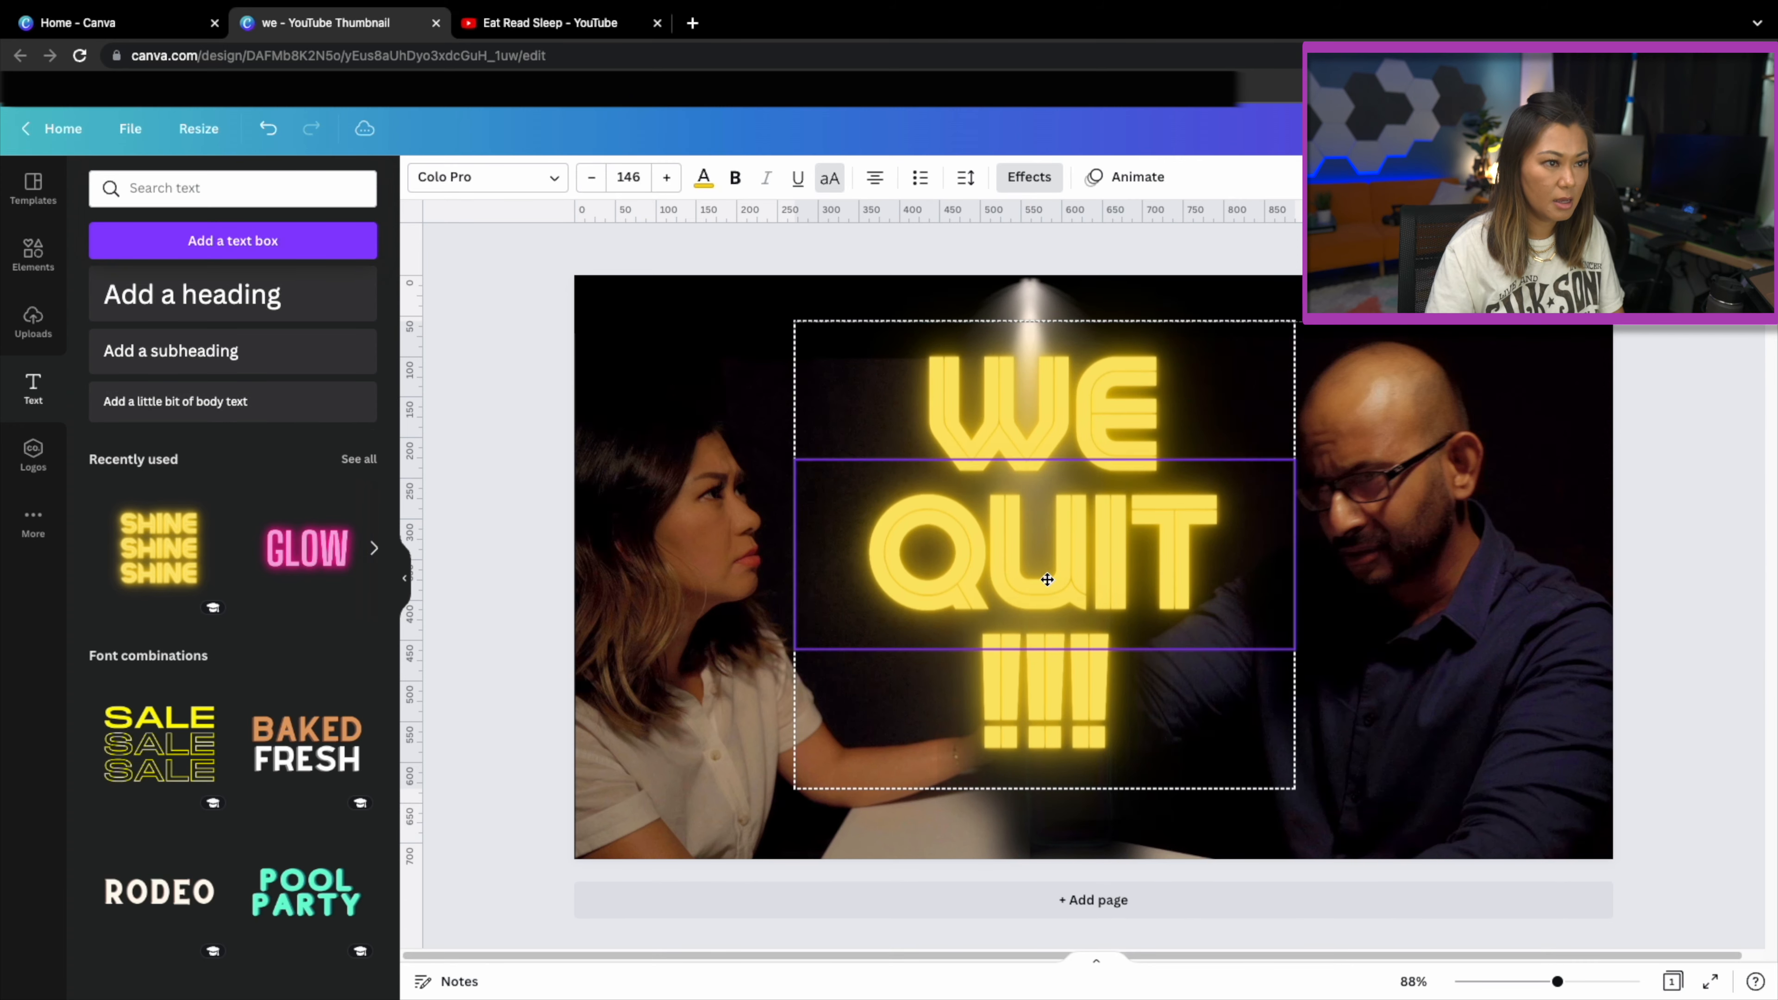
{"action": "left_click", "coordinate": [1143, 595]}
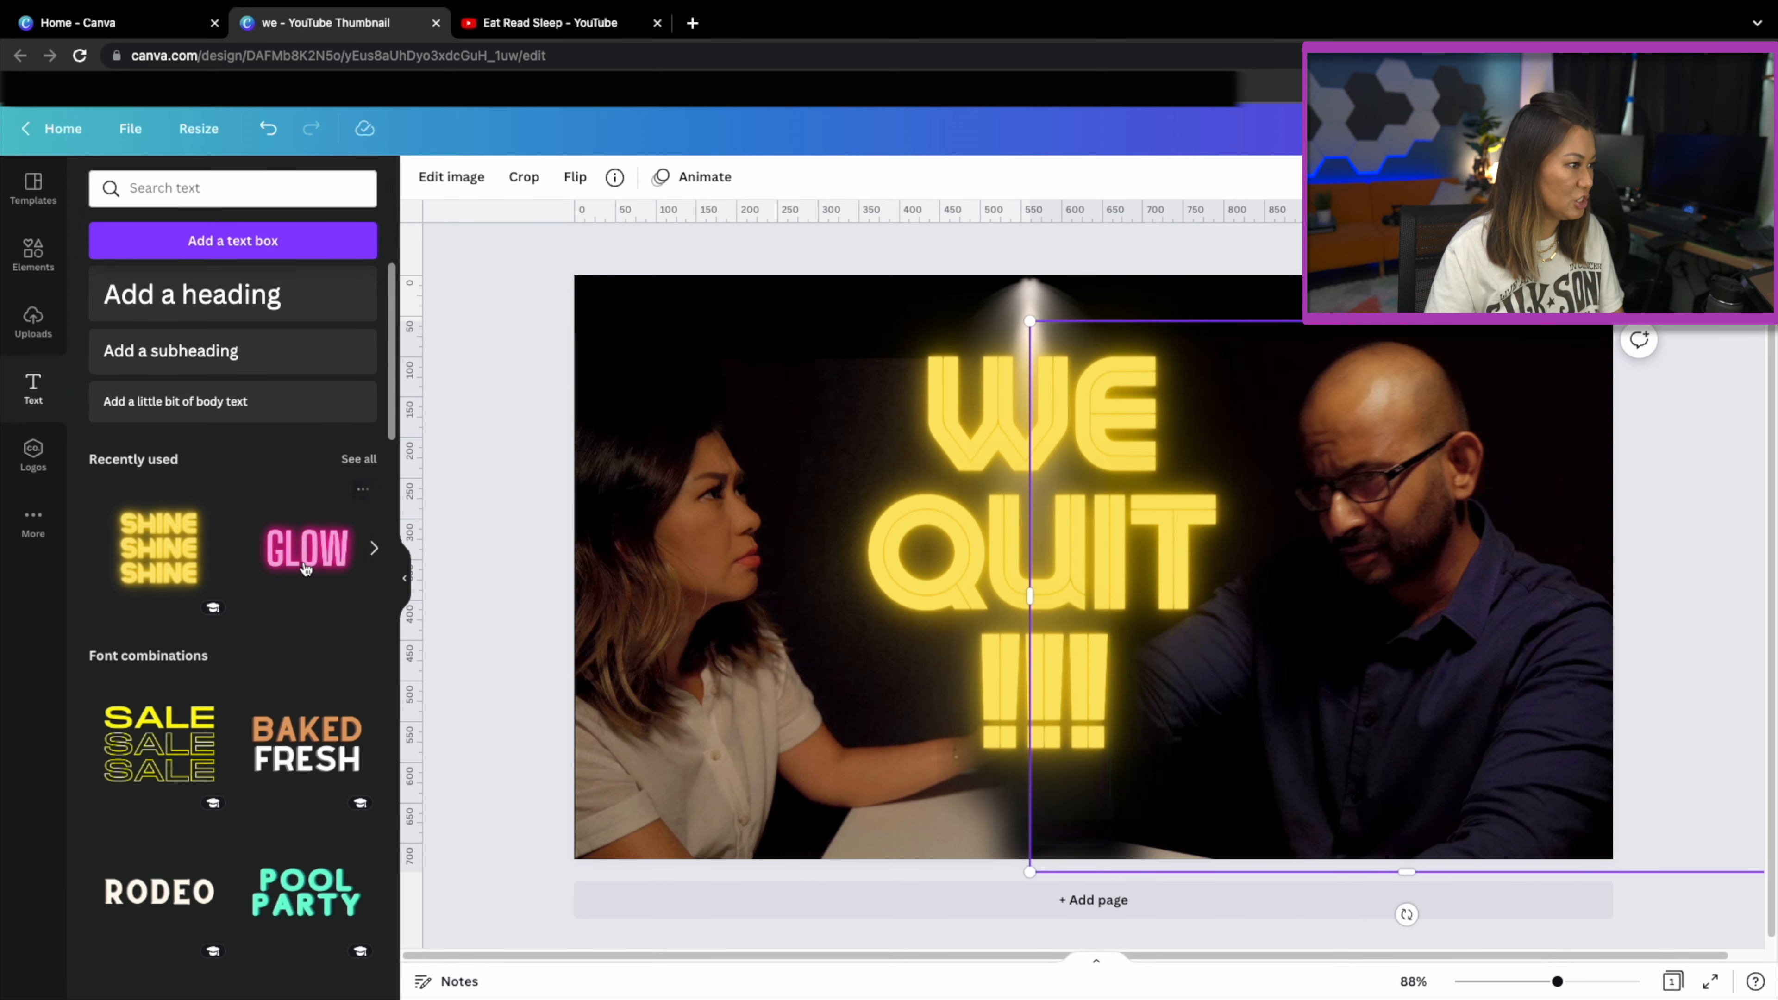
Add the pink neon GLOW text style and change its wording to EAT READ SLEEP.
{"action": "left_click", "coordinate": [306, 547]}
{"action": "left_click", "coordinate": [1099, 599]}
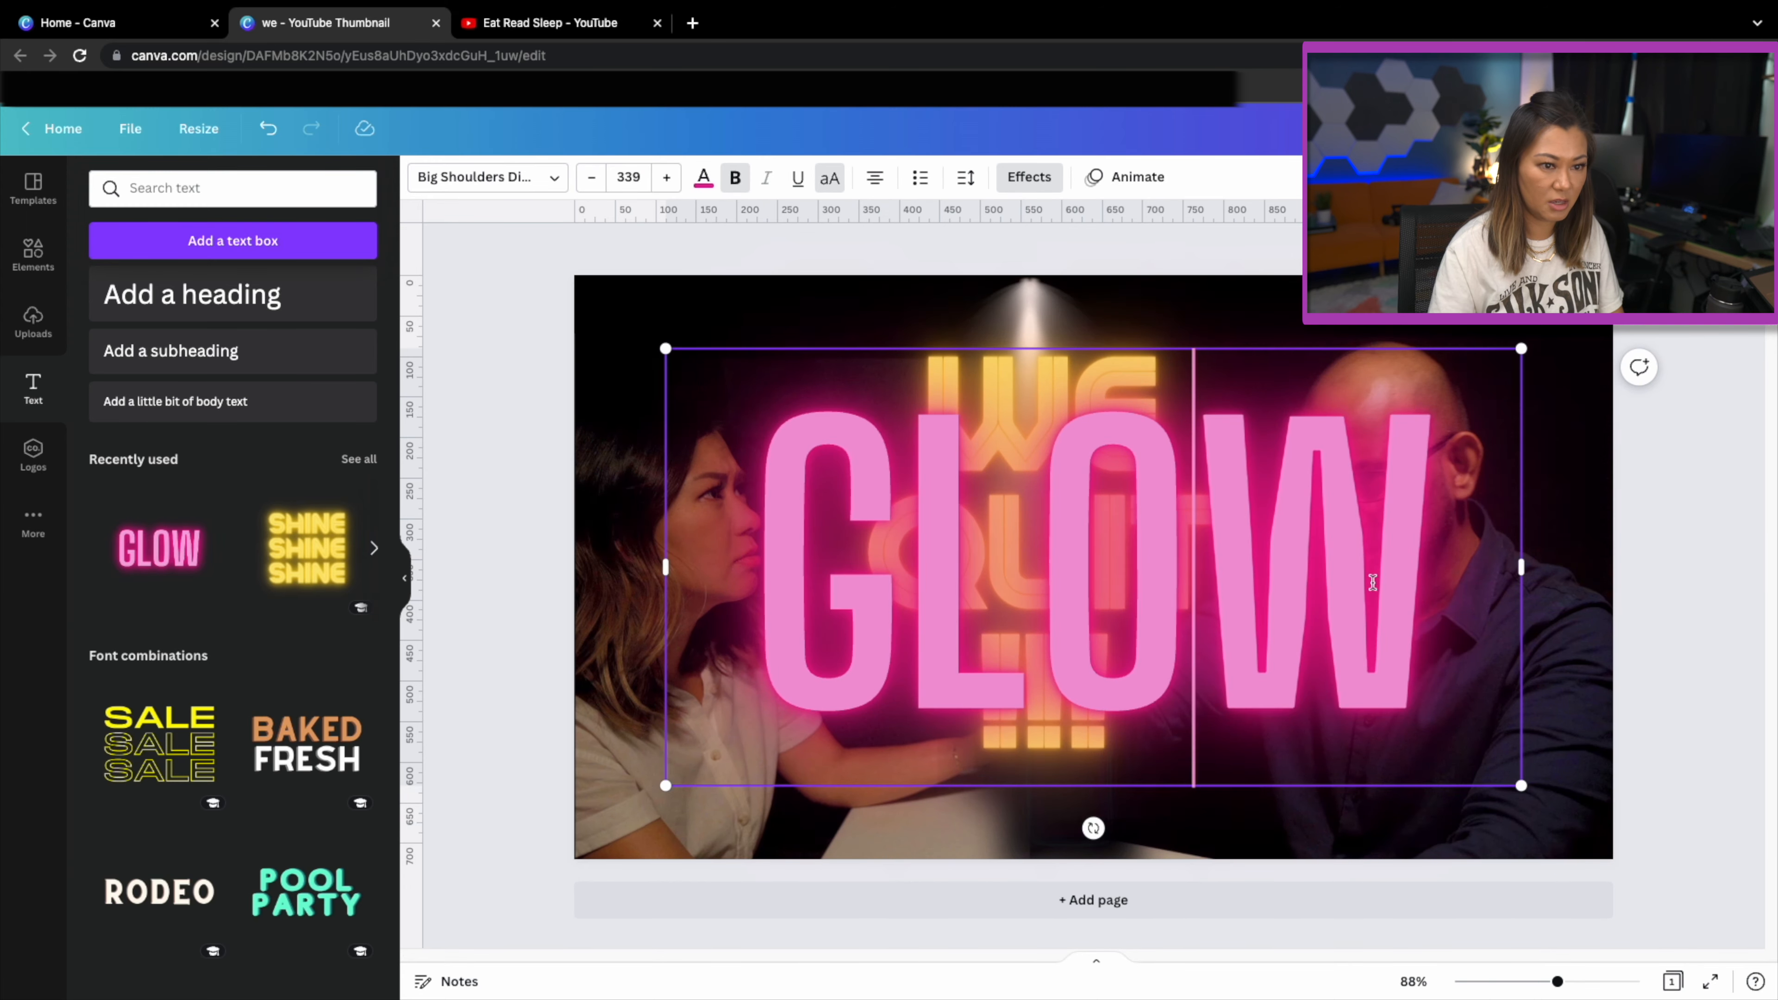
{"action": "left_click_drag", "start_coordinate": [1421, 581], "coordinate": [736, 568]}
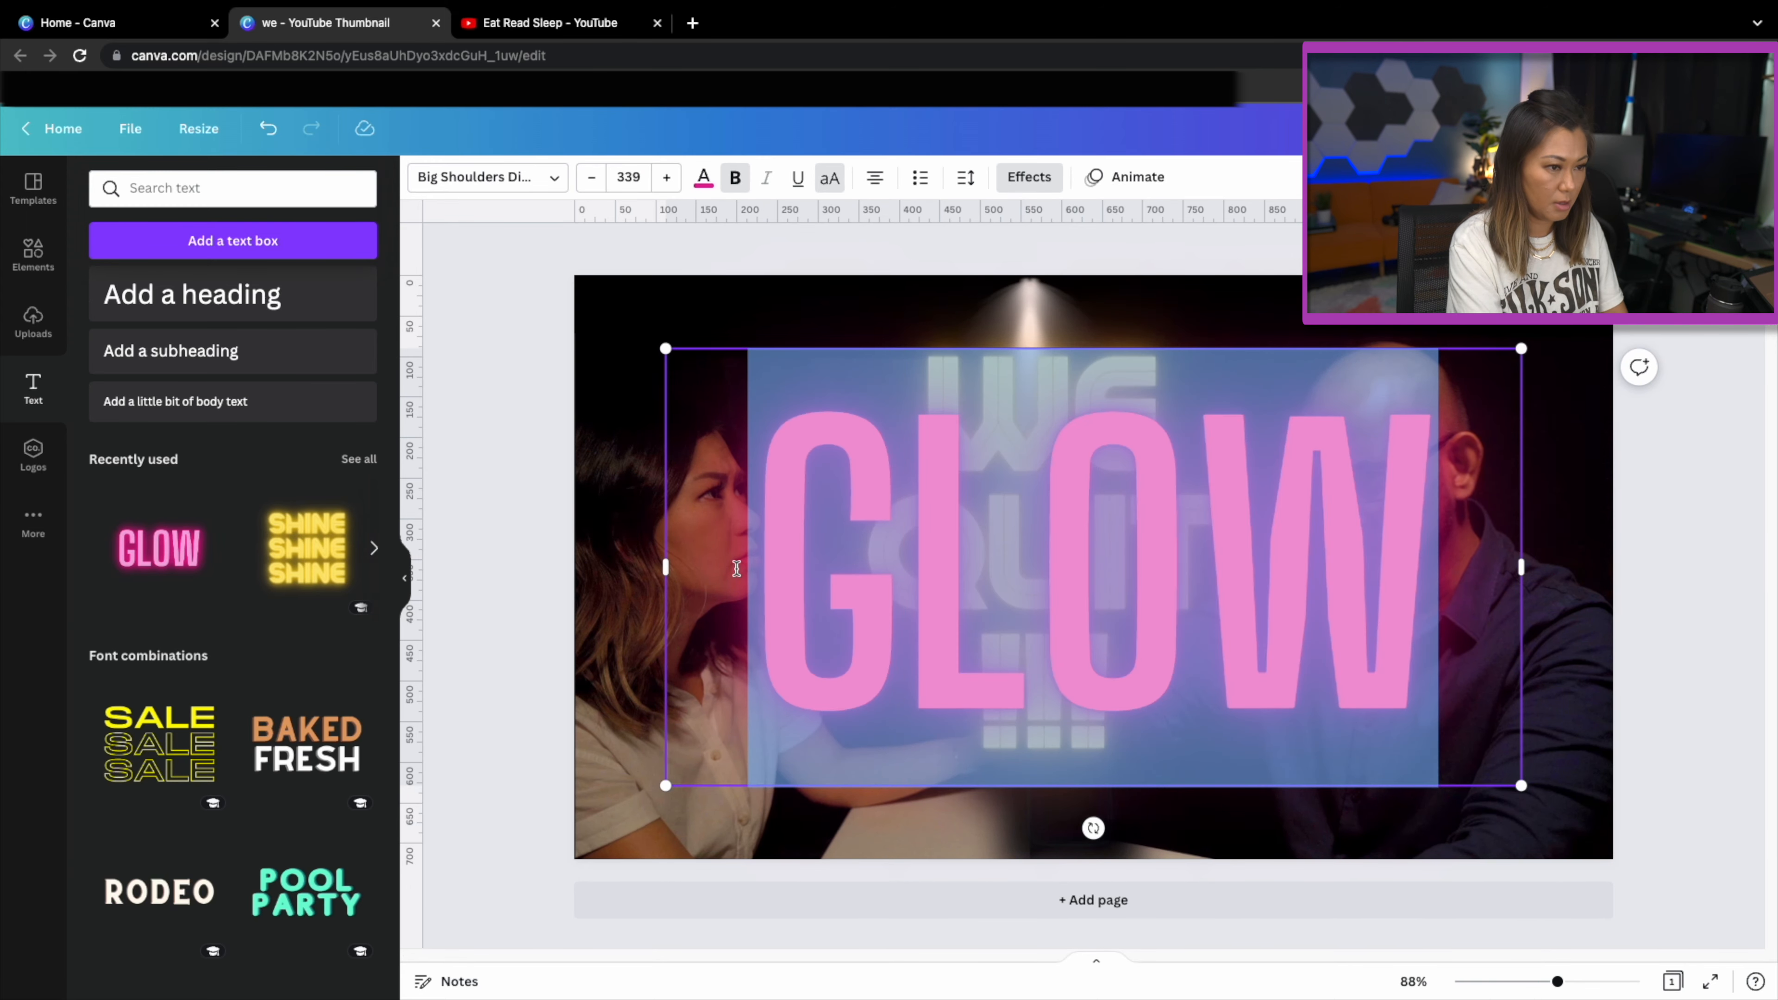
{"action": "type", "text": "EAT READ SLE"}
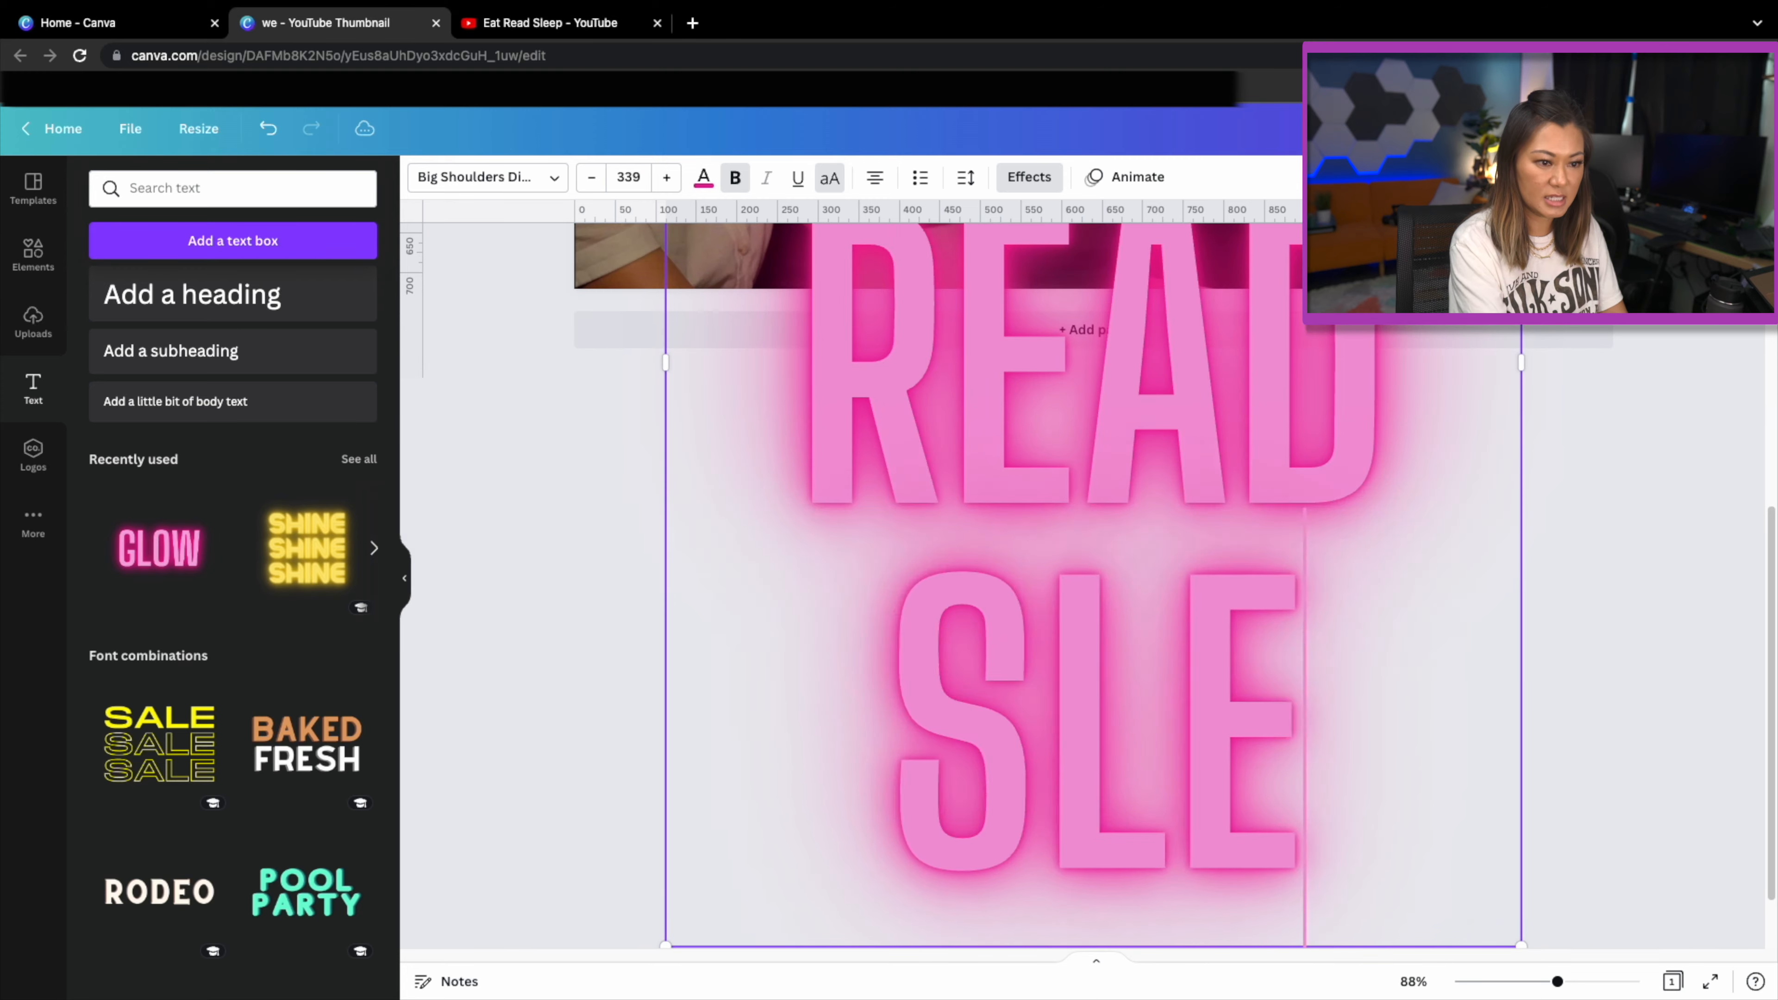
{"action": "type", "text": "EP"}
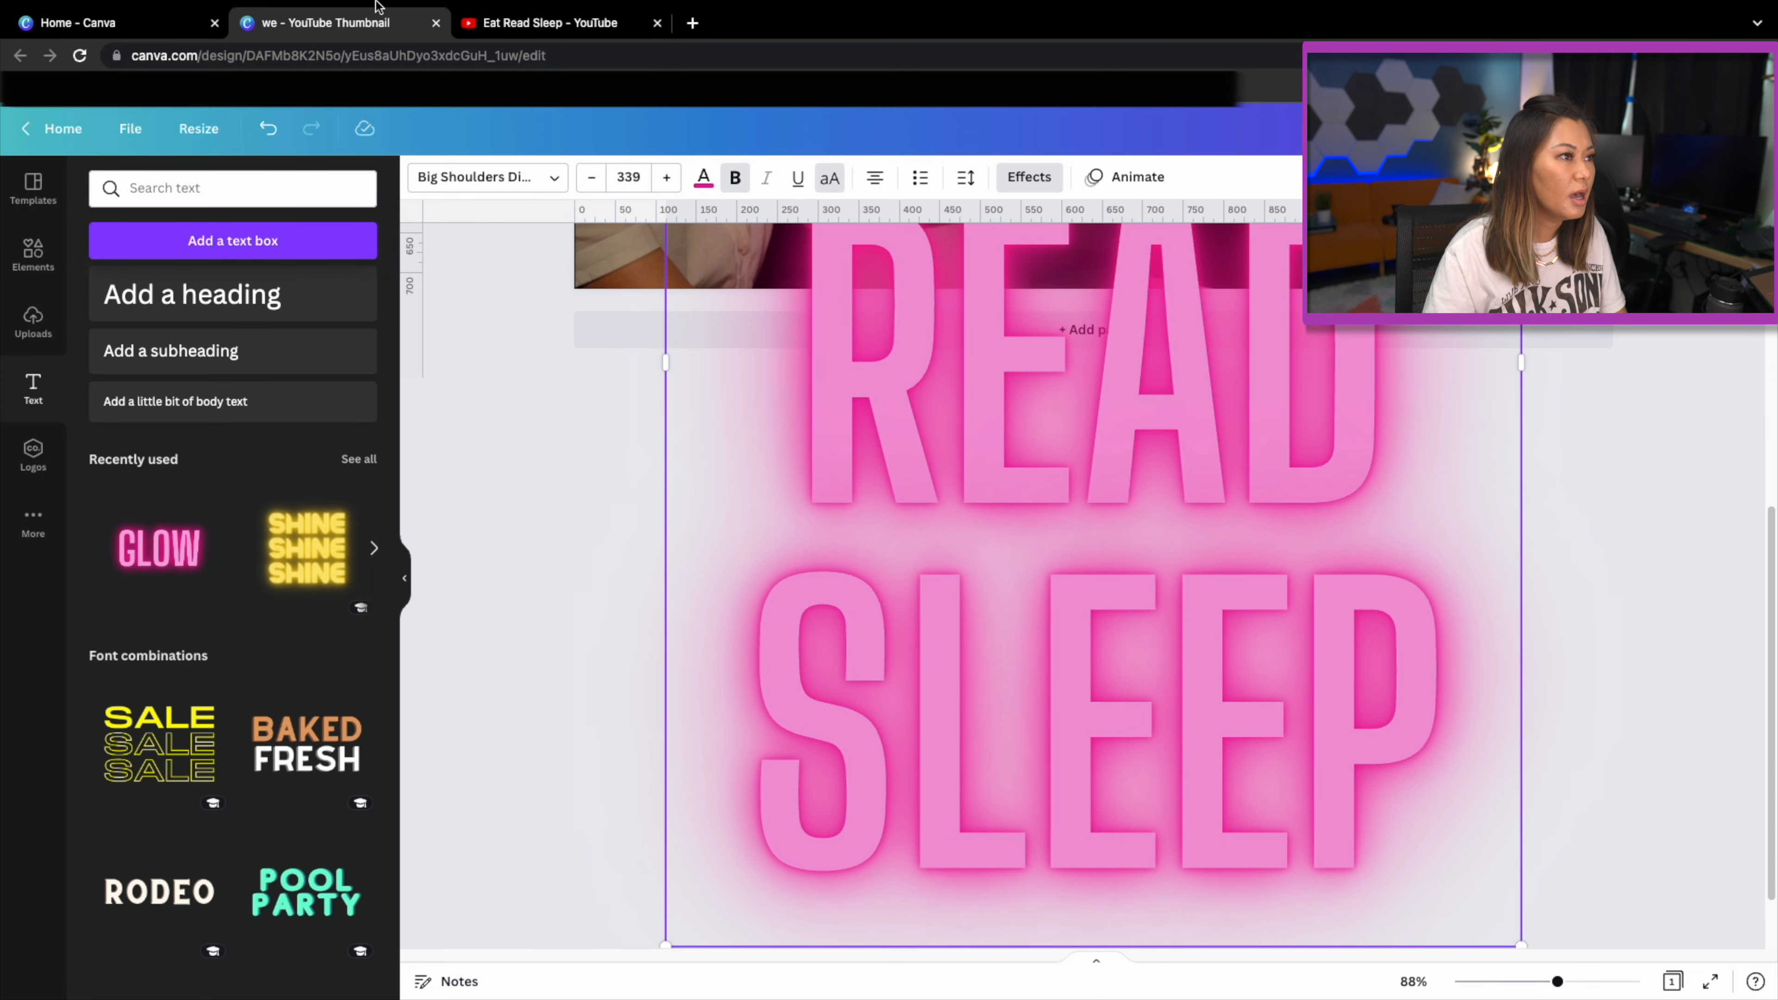
Set the EAT READ SLEEP text to size 80 and recolour it violet.
{"action": "left_click", "coordinate": [628, 176]}
{"action": "type", "text": "80"}
{"action": "key", "text": "Return"}
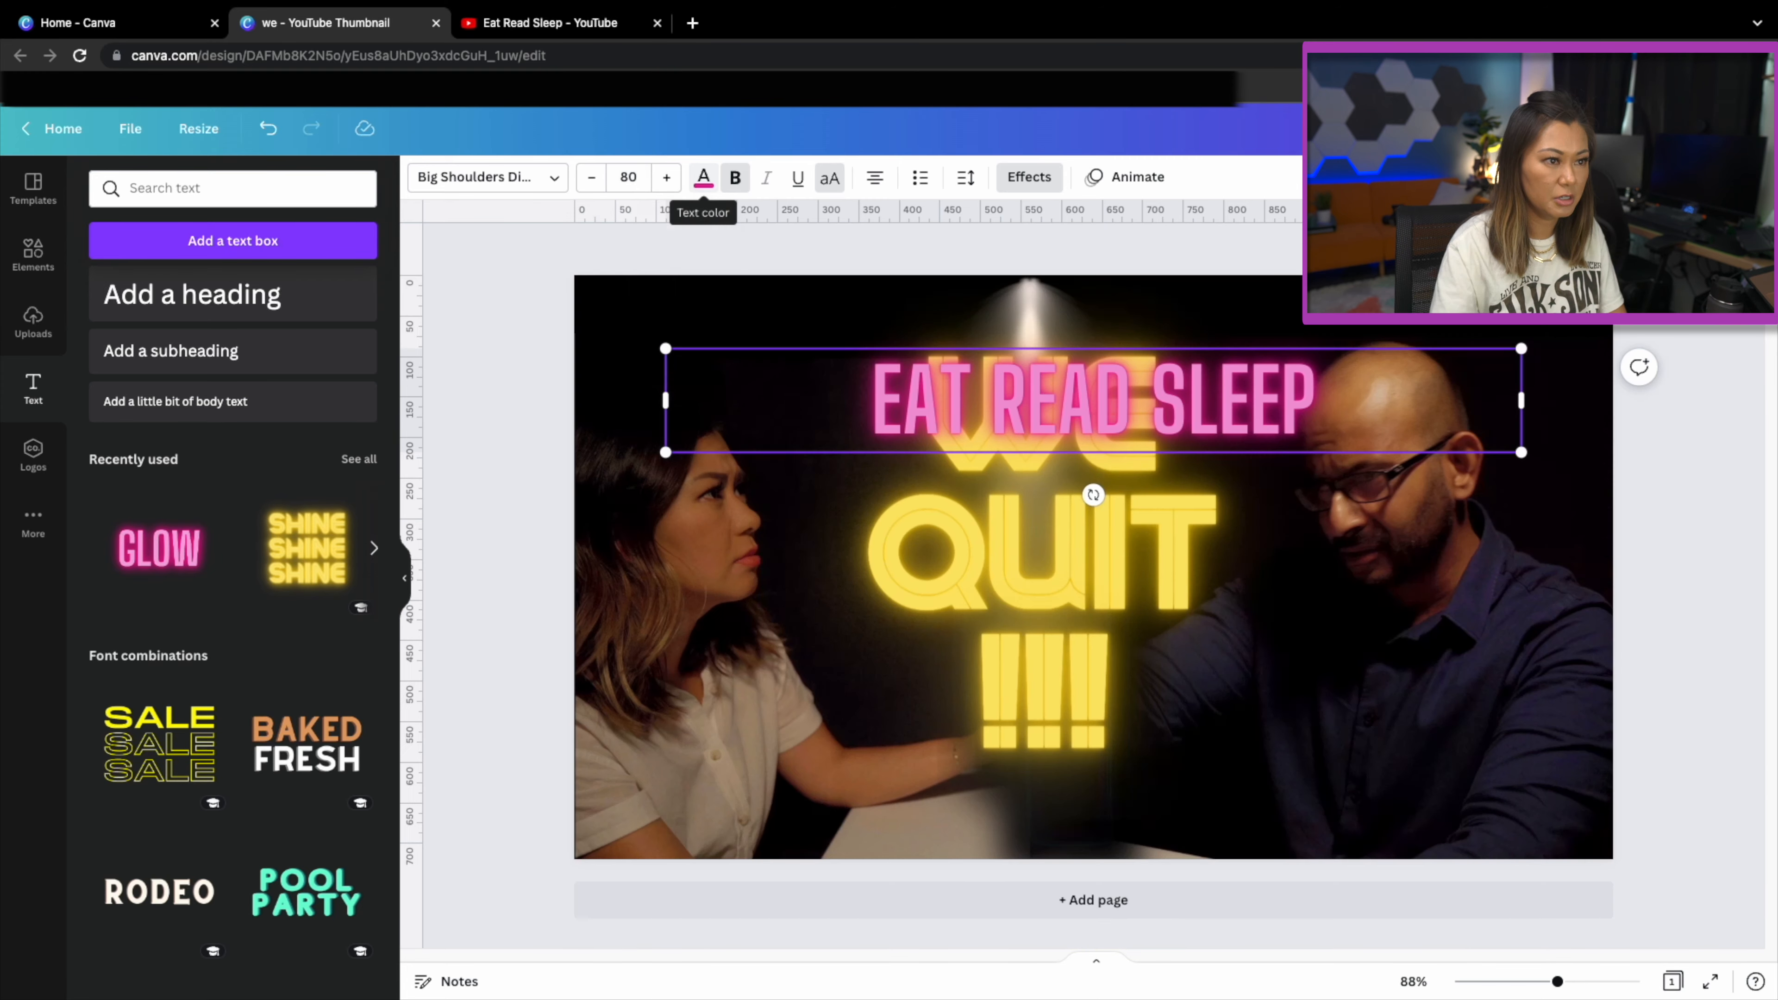
{"action": "left_click", "coordinate": [703, 176]}
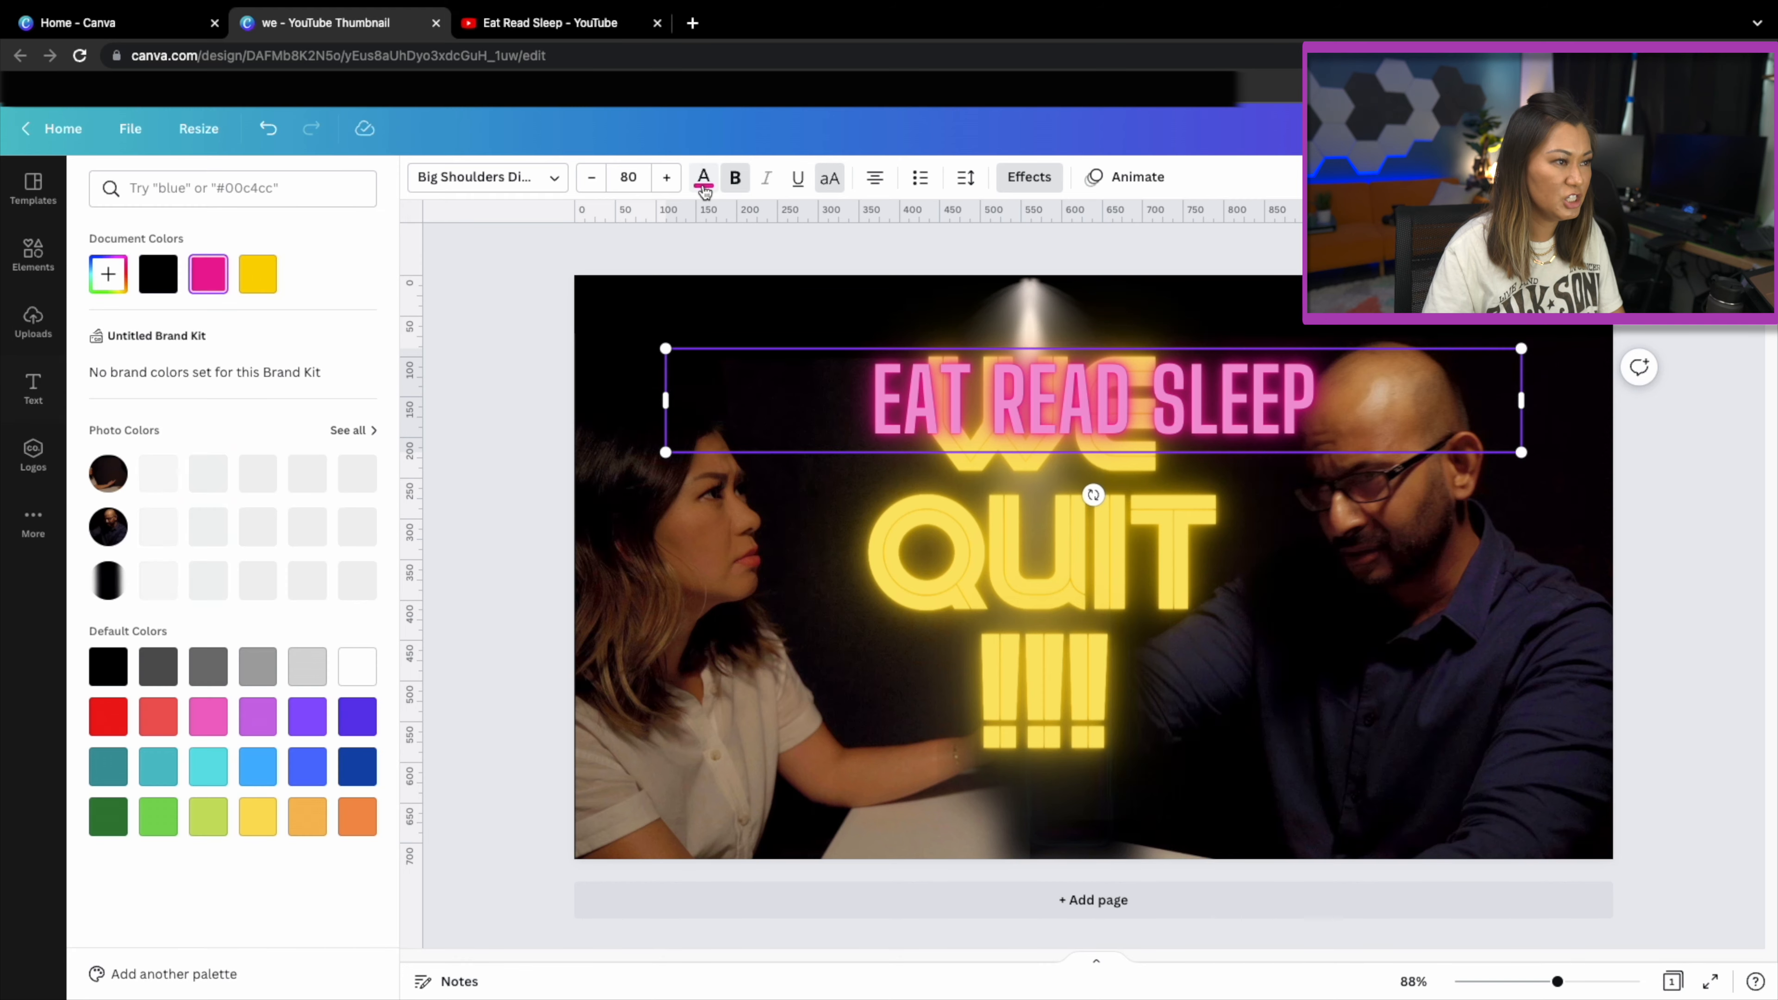
{"action": "left_click", "coordinate": [303, 725]}
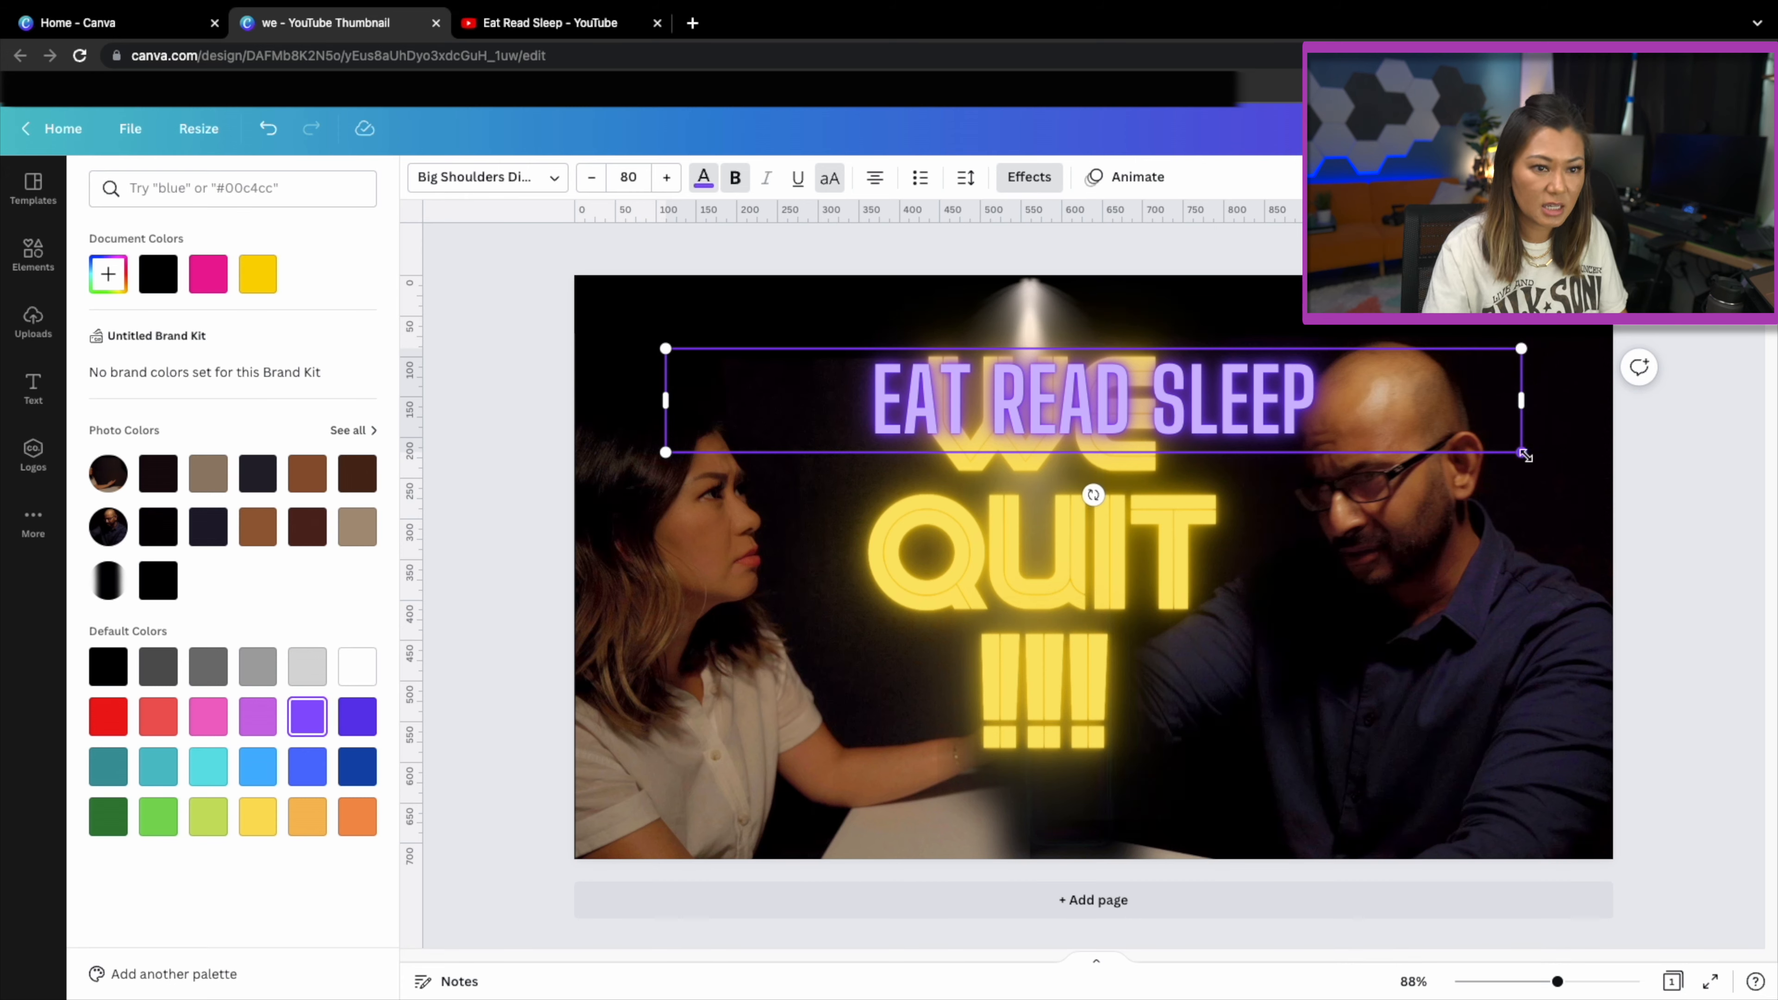
Shrink the EAT READ SLEEP text to fit between the two people and place it directly beneath the exclamation marks.
{"action": "left_click_drag", "start_coordinate": [1526, 455], "coordinate": [1470, 449]}
{"action": "left_click", "coordinate": [626, 179]}
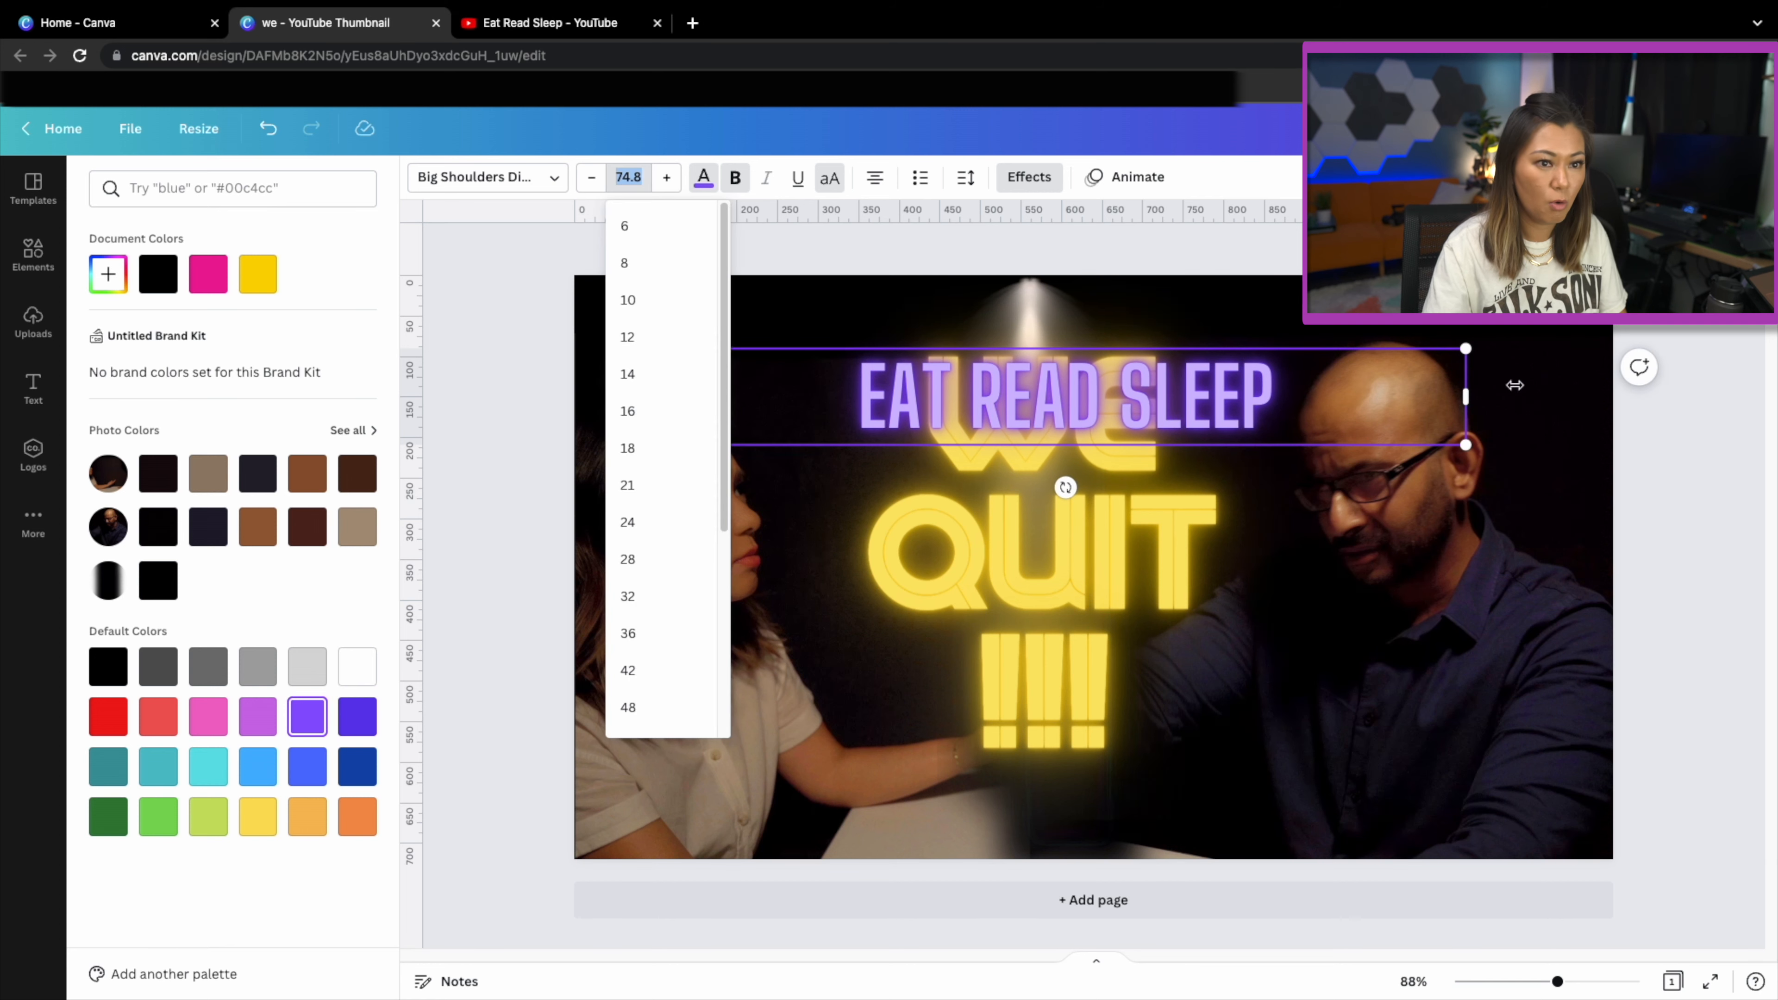
{"action": "left_click_drag", "start_coordinate": [1465, 445], "coordinate": [1134, 379]}
{"action": "left_click_drag", "start_coordinate": [926, 450], "coordinate": [1073, 851]}
{"action": "left_click", "coordinate": [1073, 848]}
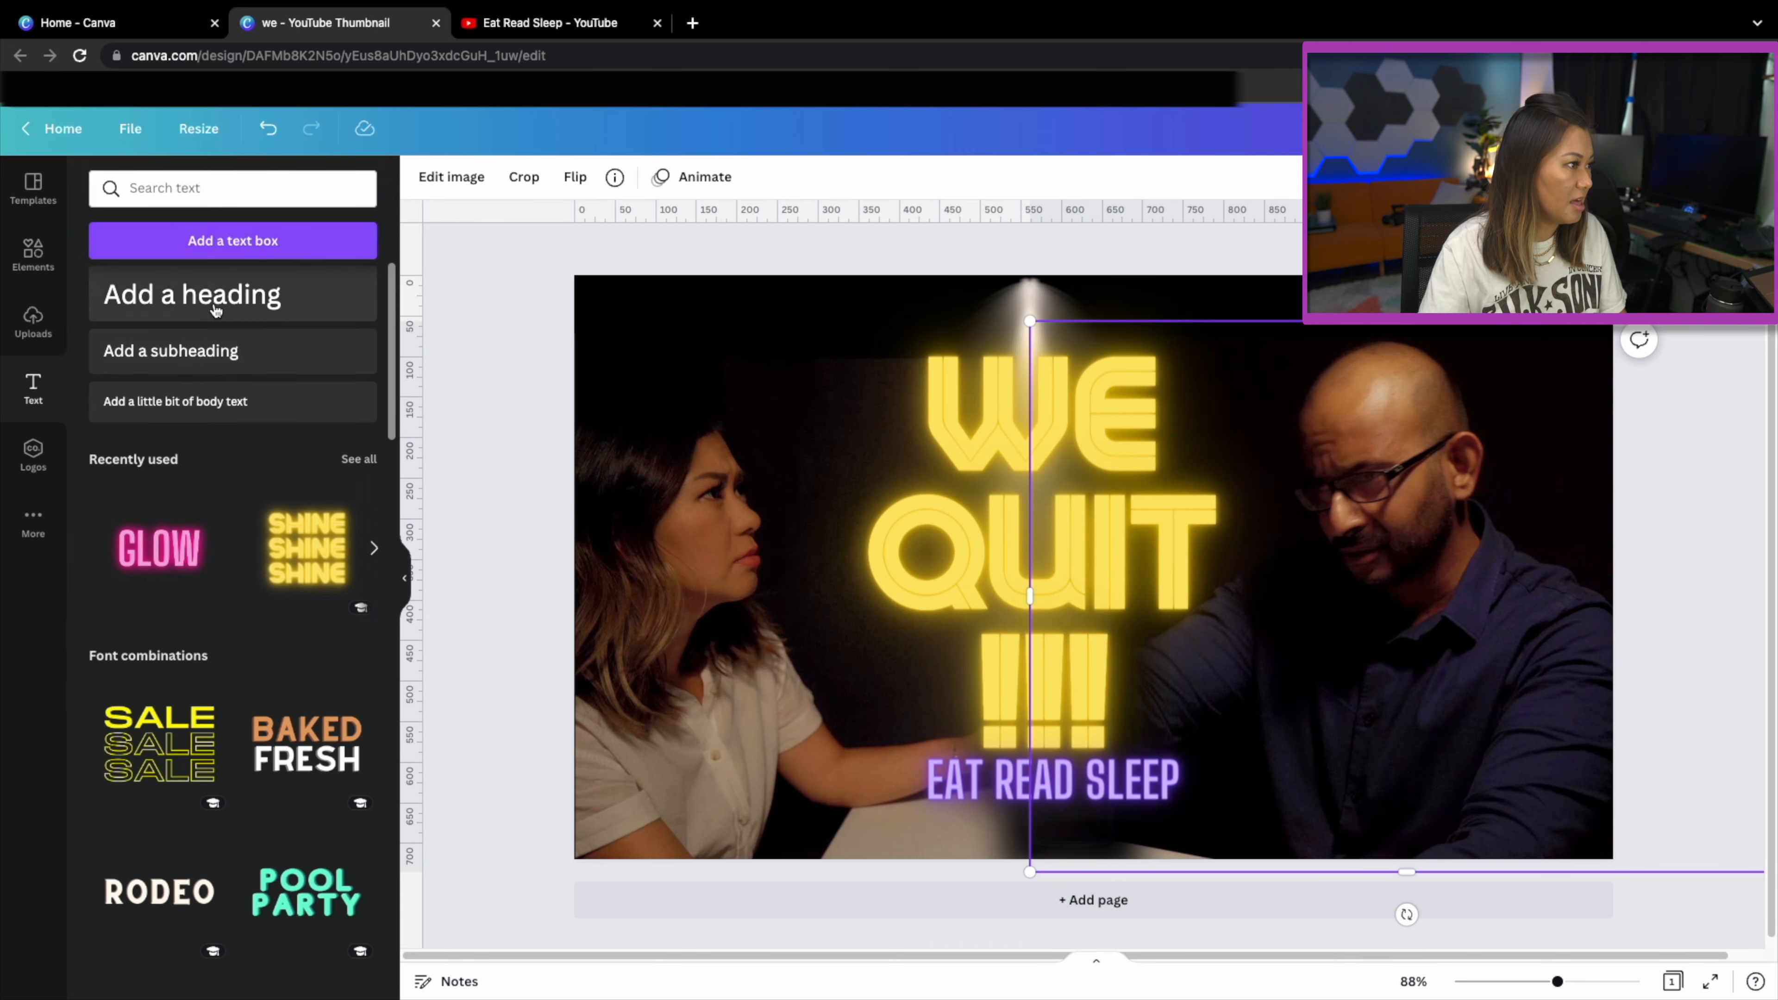
Add a subheading reading "With" followed by the two people's first names and move it beside the exclamation marks, over the woman's shirt.
{"action": "left_click", "coordinate": [171, 350]}
{"action": "left_click", "coordinate": [1204, 567]}
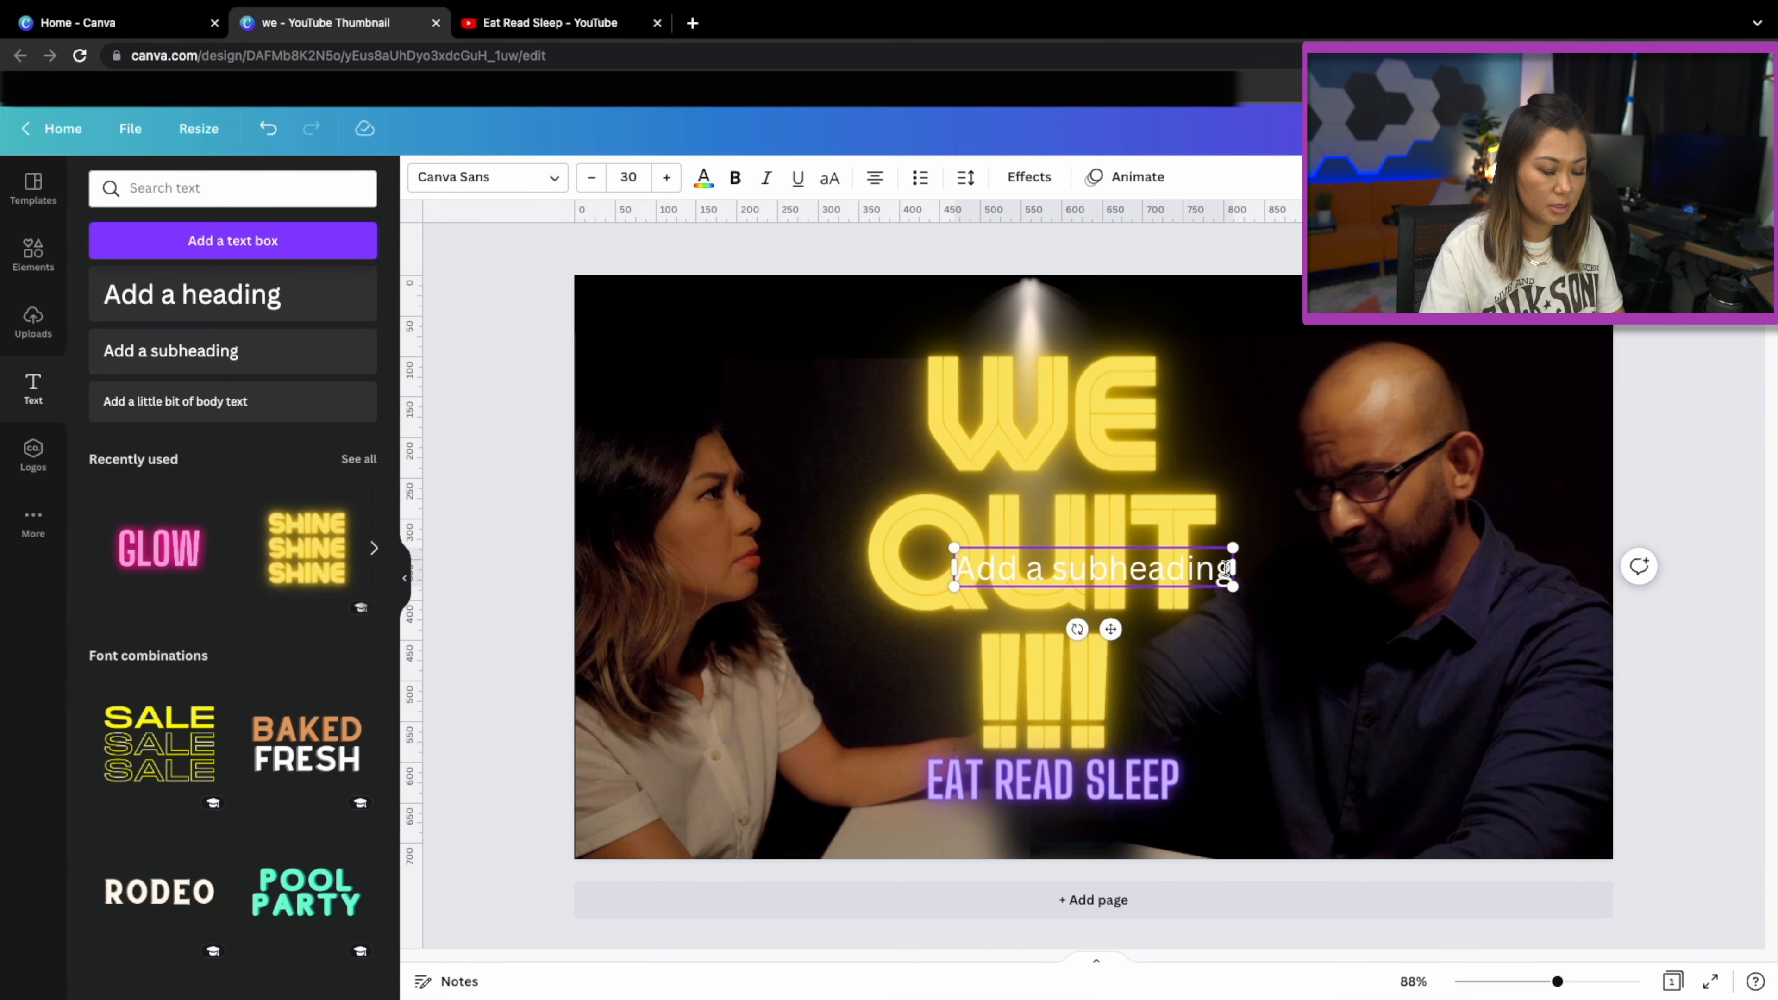
{"action": "left_click_drag", "start_coordinate": [1227, 568], "coordinate": [930, 554]}
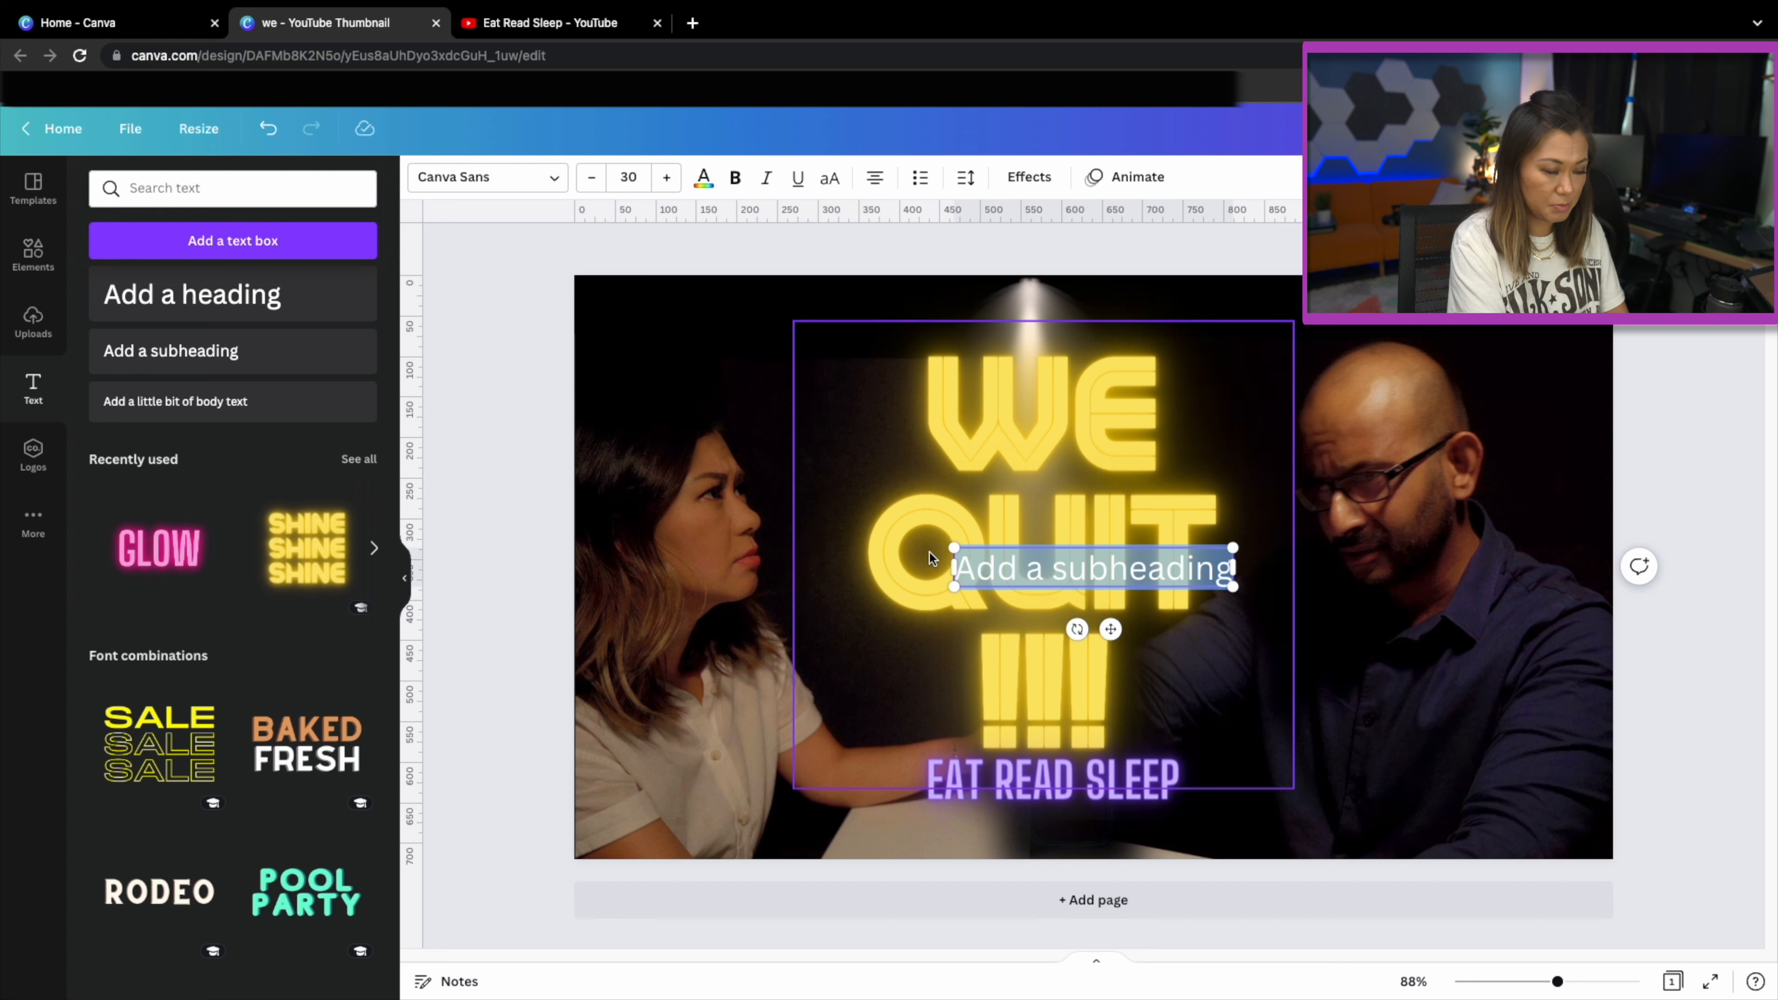
{"action": "type", "text": "With"}
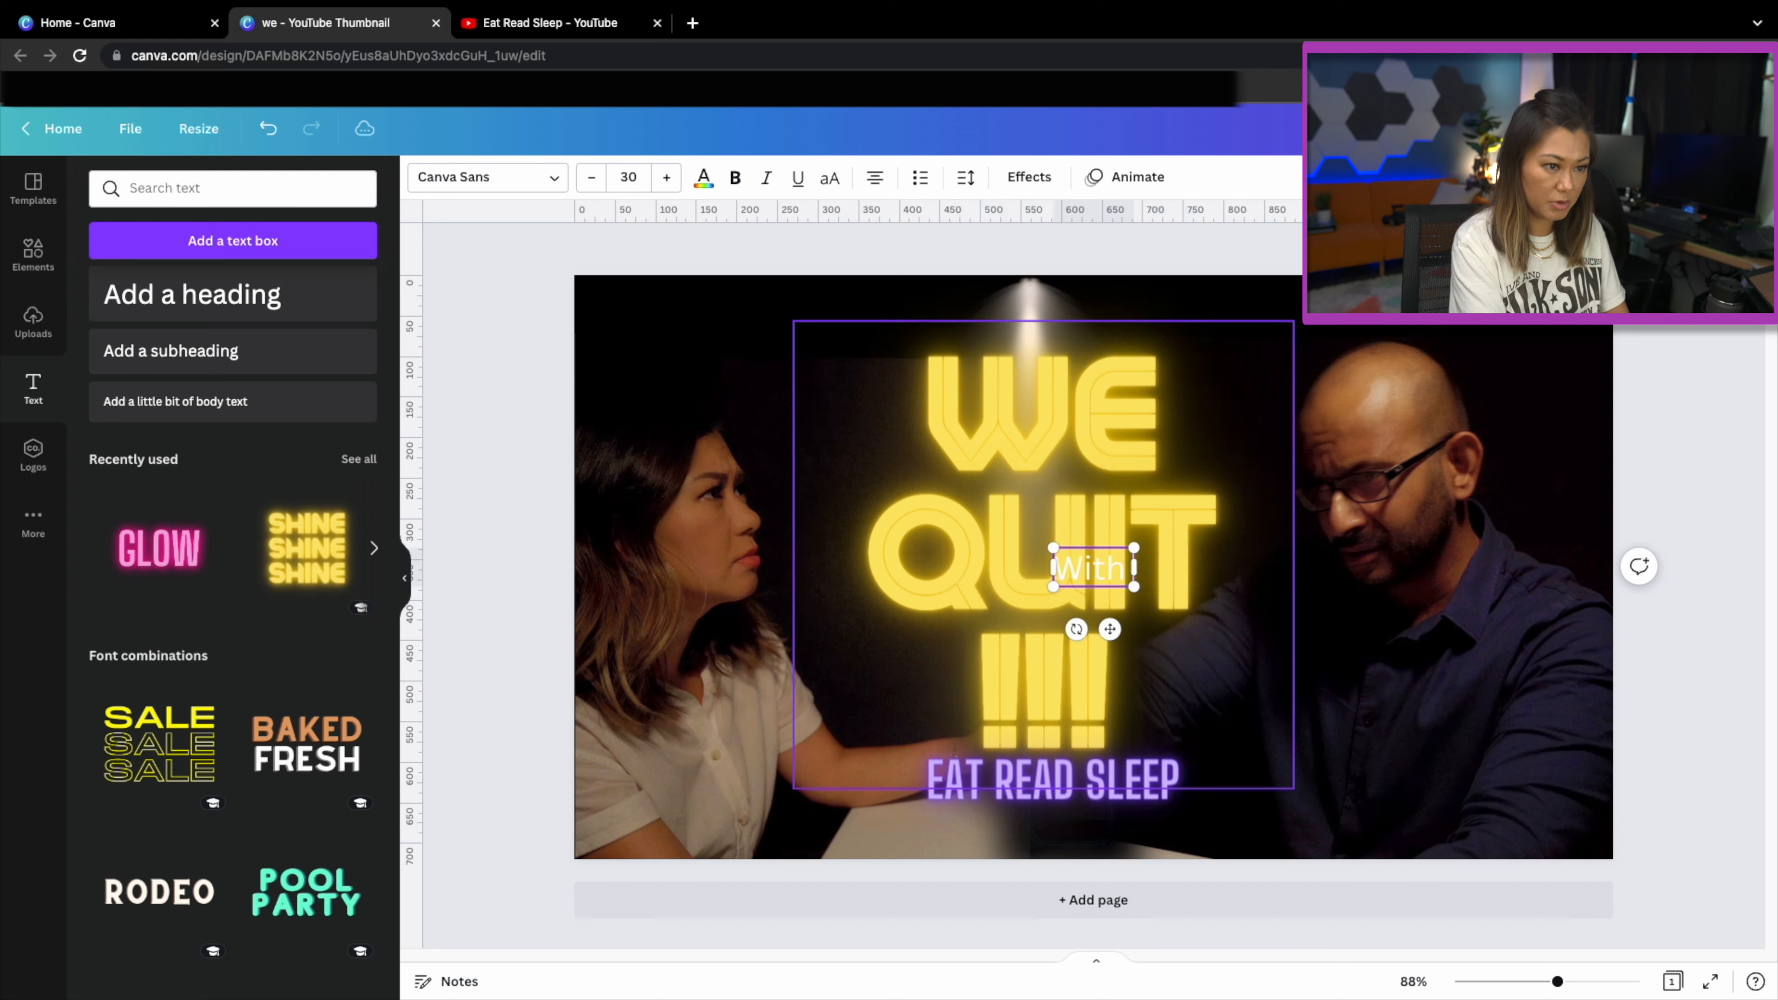
{"action": "type", "text": " Kalena & Tapas"}
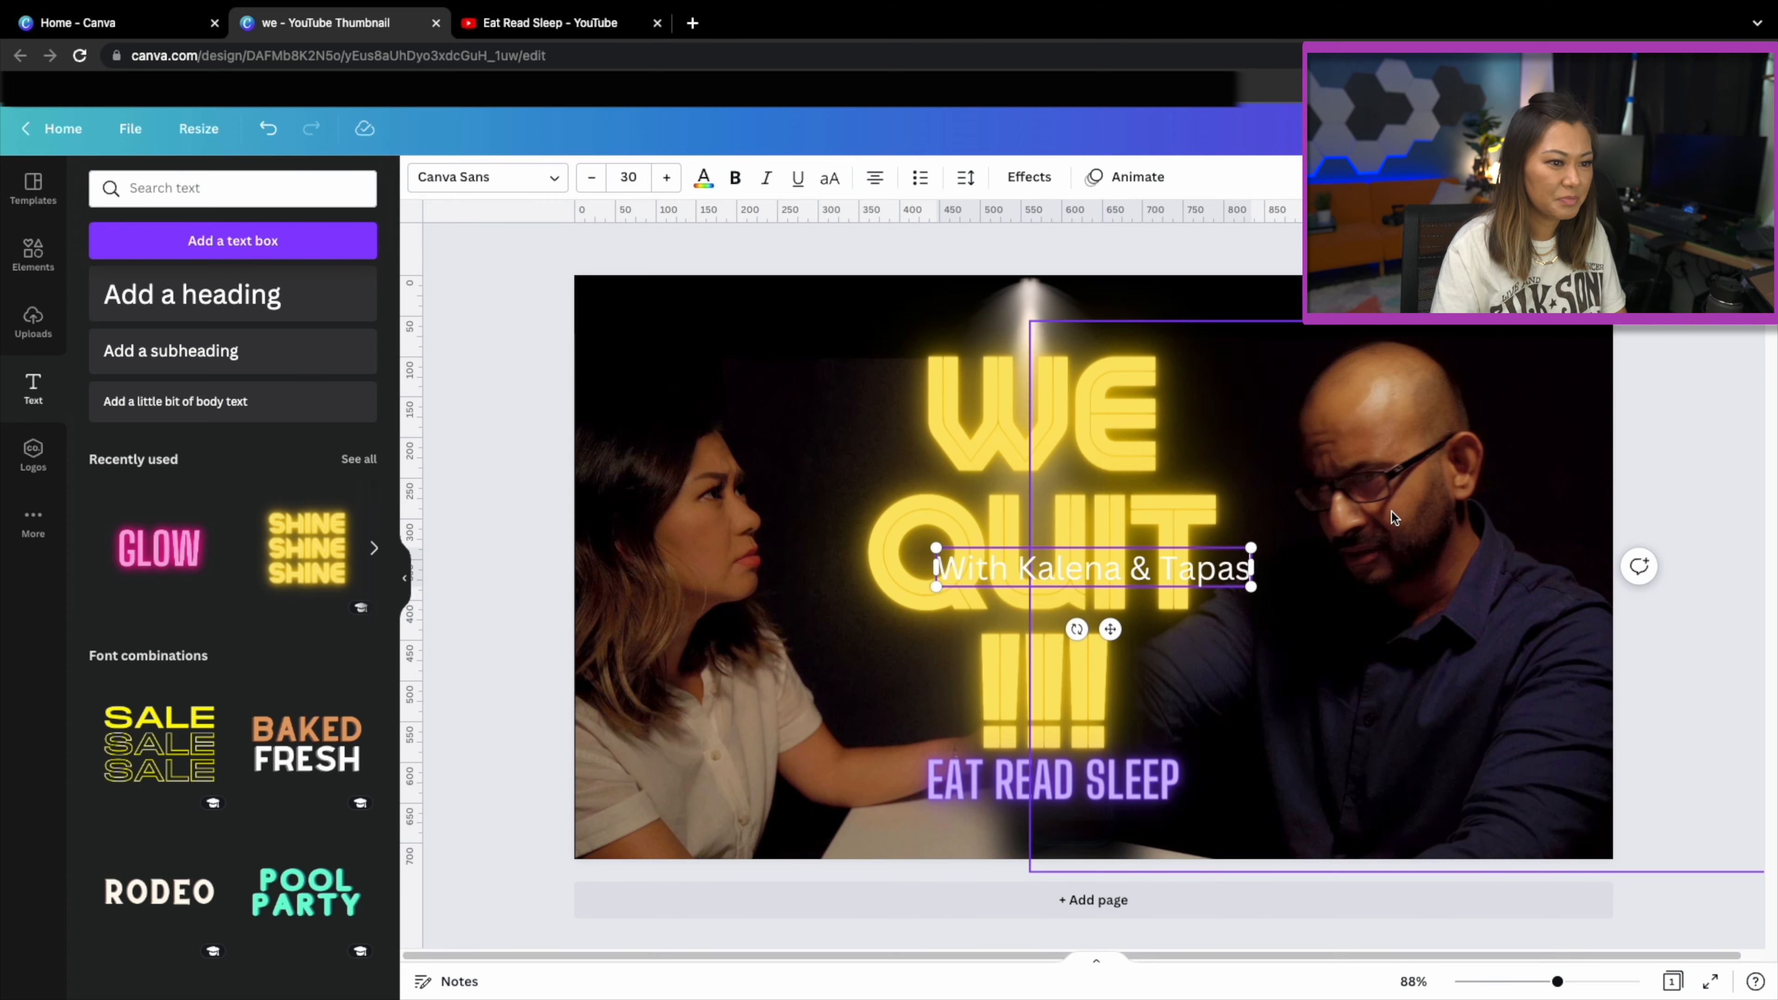
{"action": "left_click", "coordinate": [1120, 609]}
{"action": "left_click_drag", "start_coordinate": [1143, 579], "coordinate": [877, 696]}
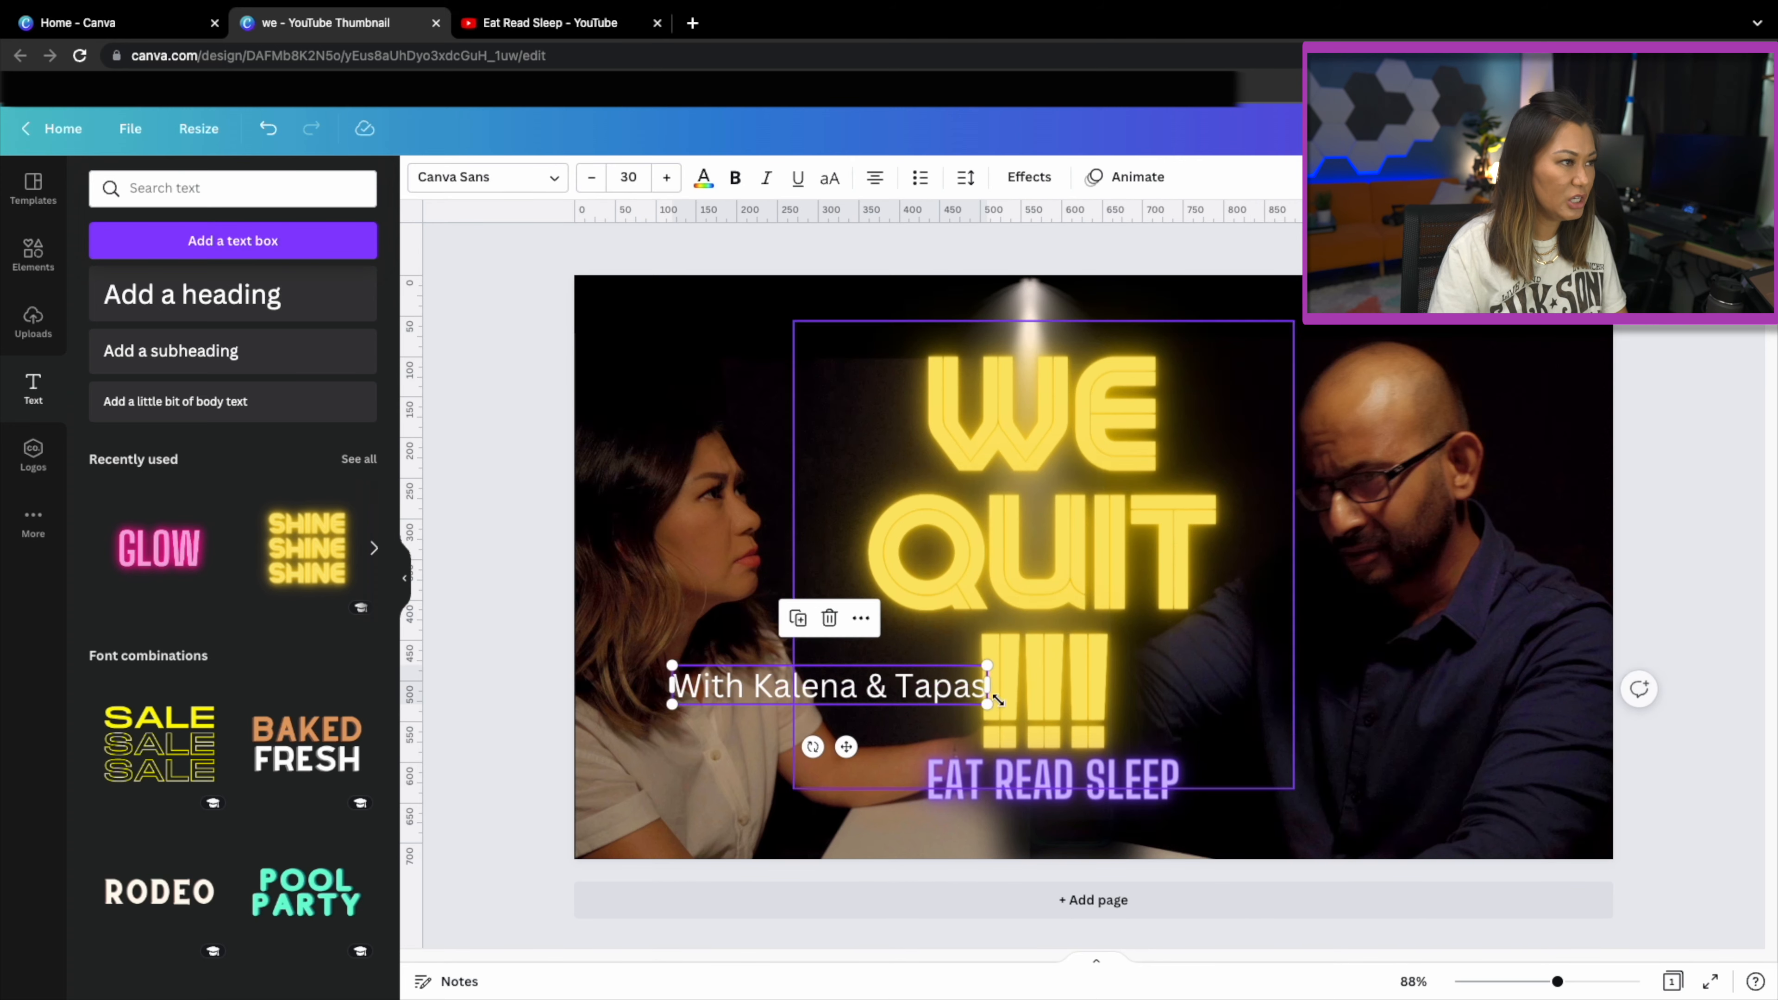
Change the font of the subheading with the two people's first names to Big Shoulders Display.
{"action": "left_click", "coordinate": [490, 177]}
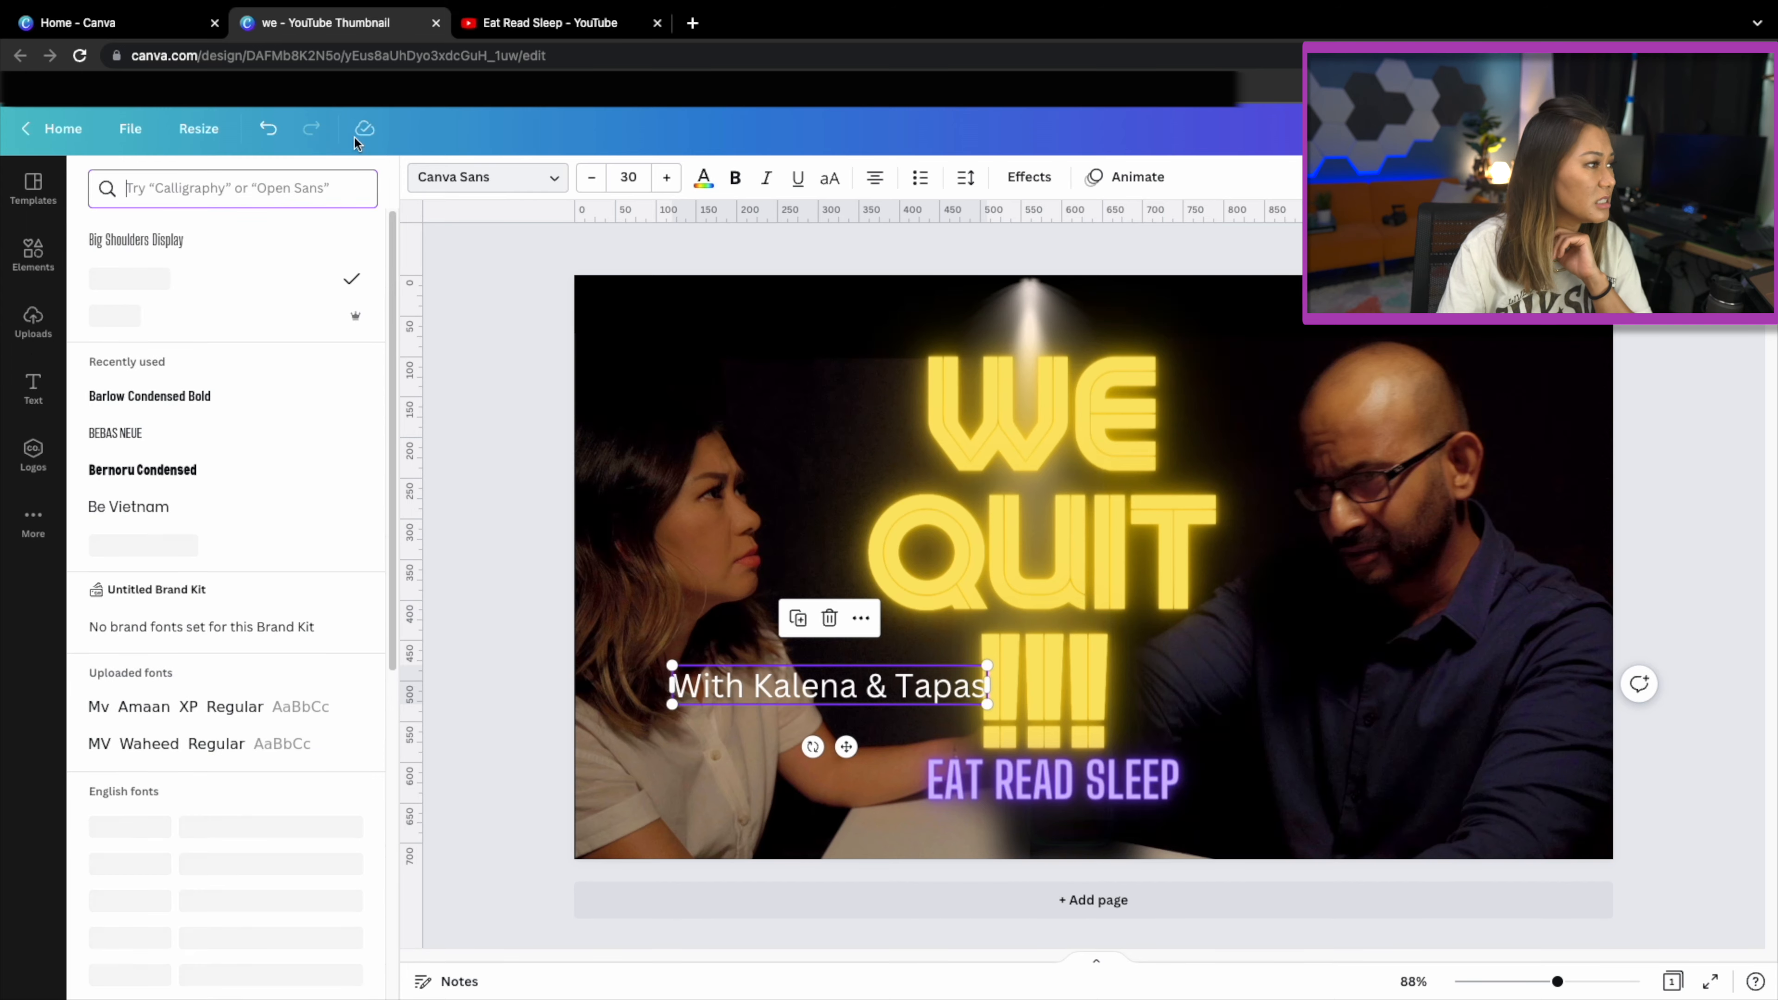
{"action": "scroll", "coordinate": [281, 550], "scroll_direction": "down", "scroll_amount": 15}
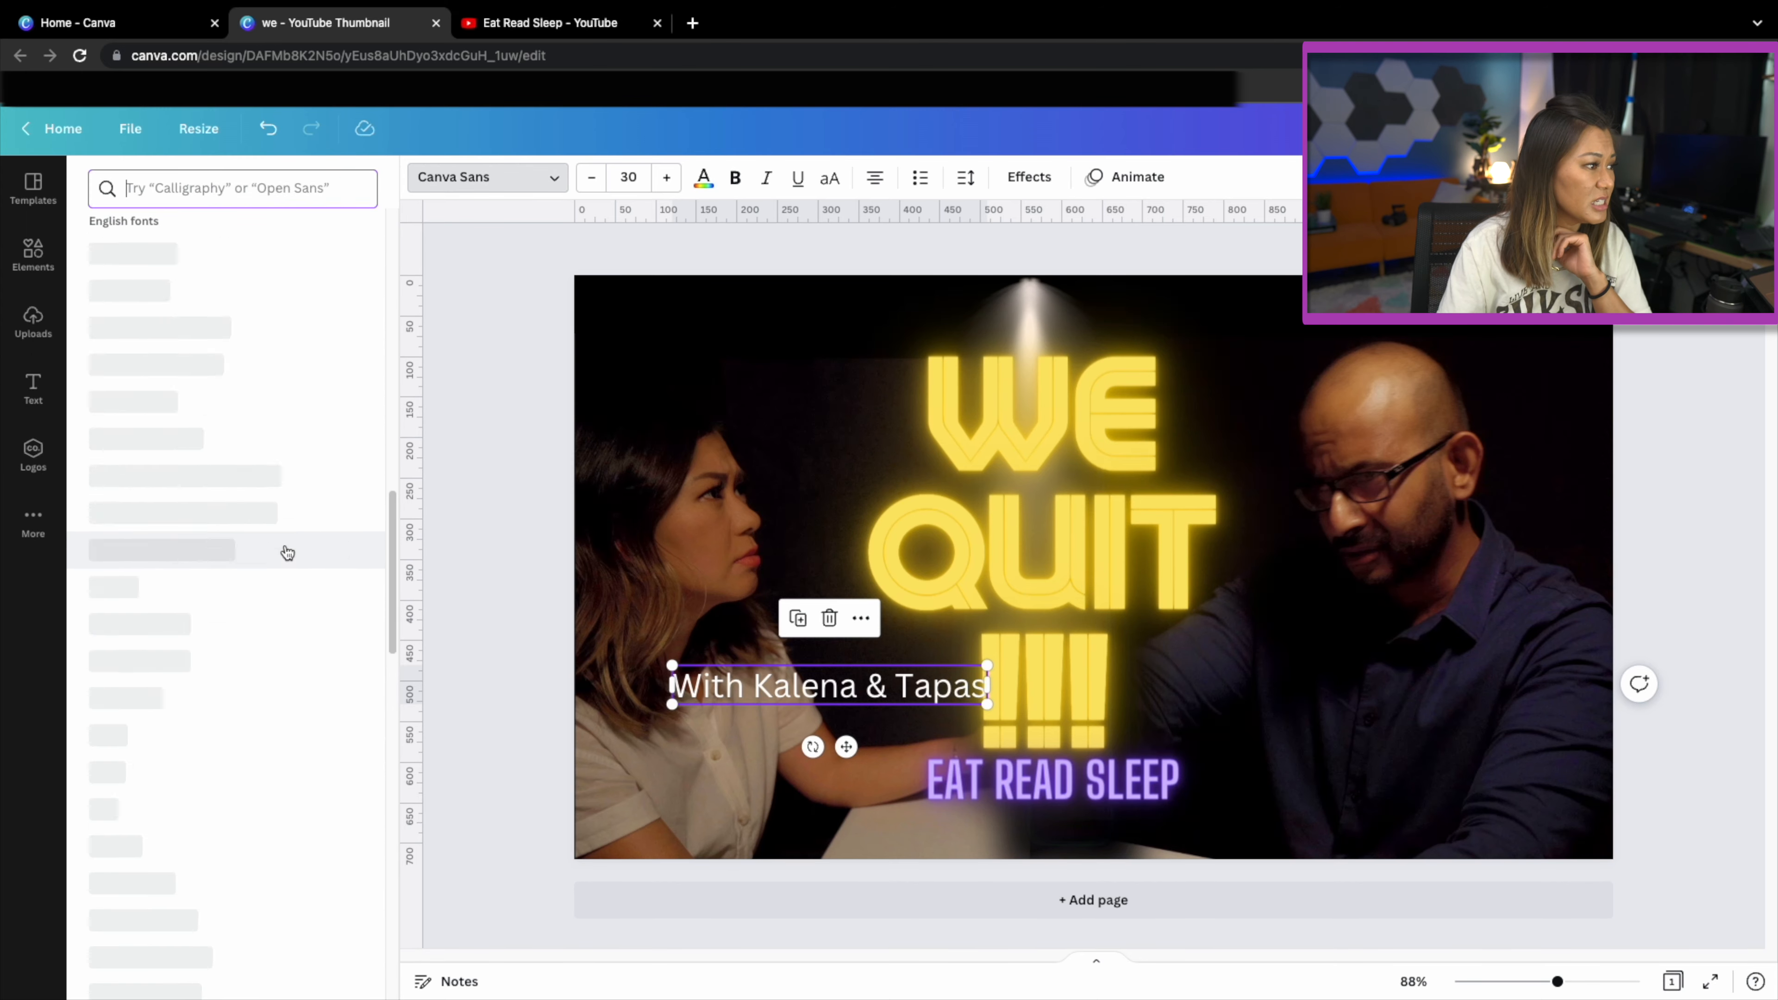
{"action": "scroll", "coordinate": [318, 672], "scroll_direction": "down", "scroll_amount": 12}
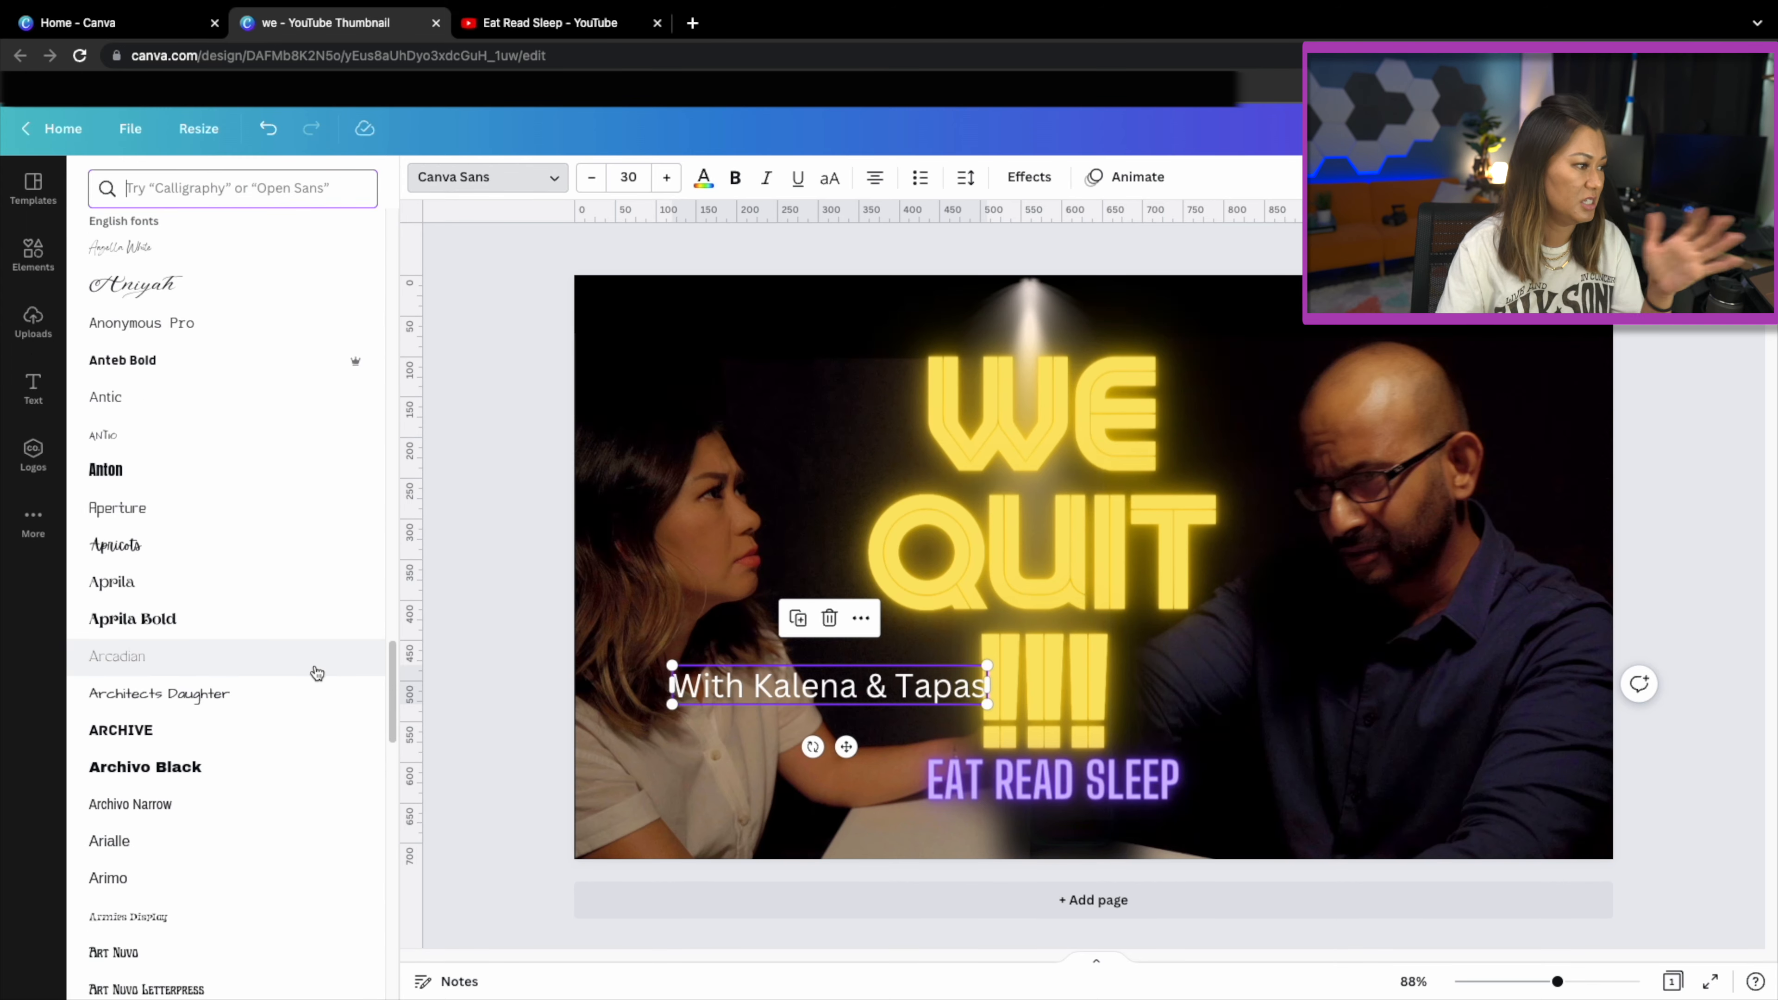
{"action": "scroll", "coordinate": [317, 673], "scroll_direction": "down", "scroll_amount": 8}
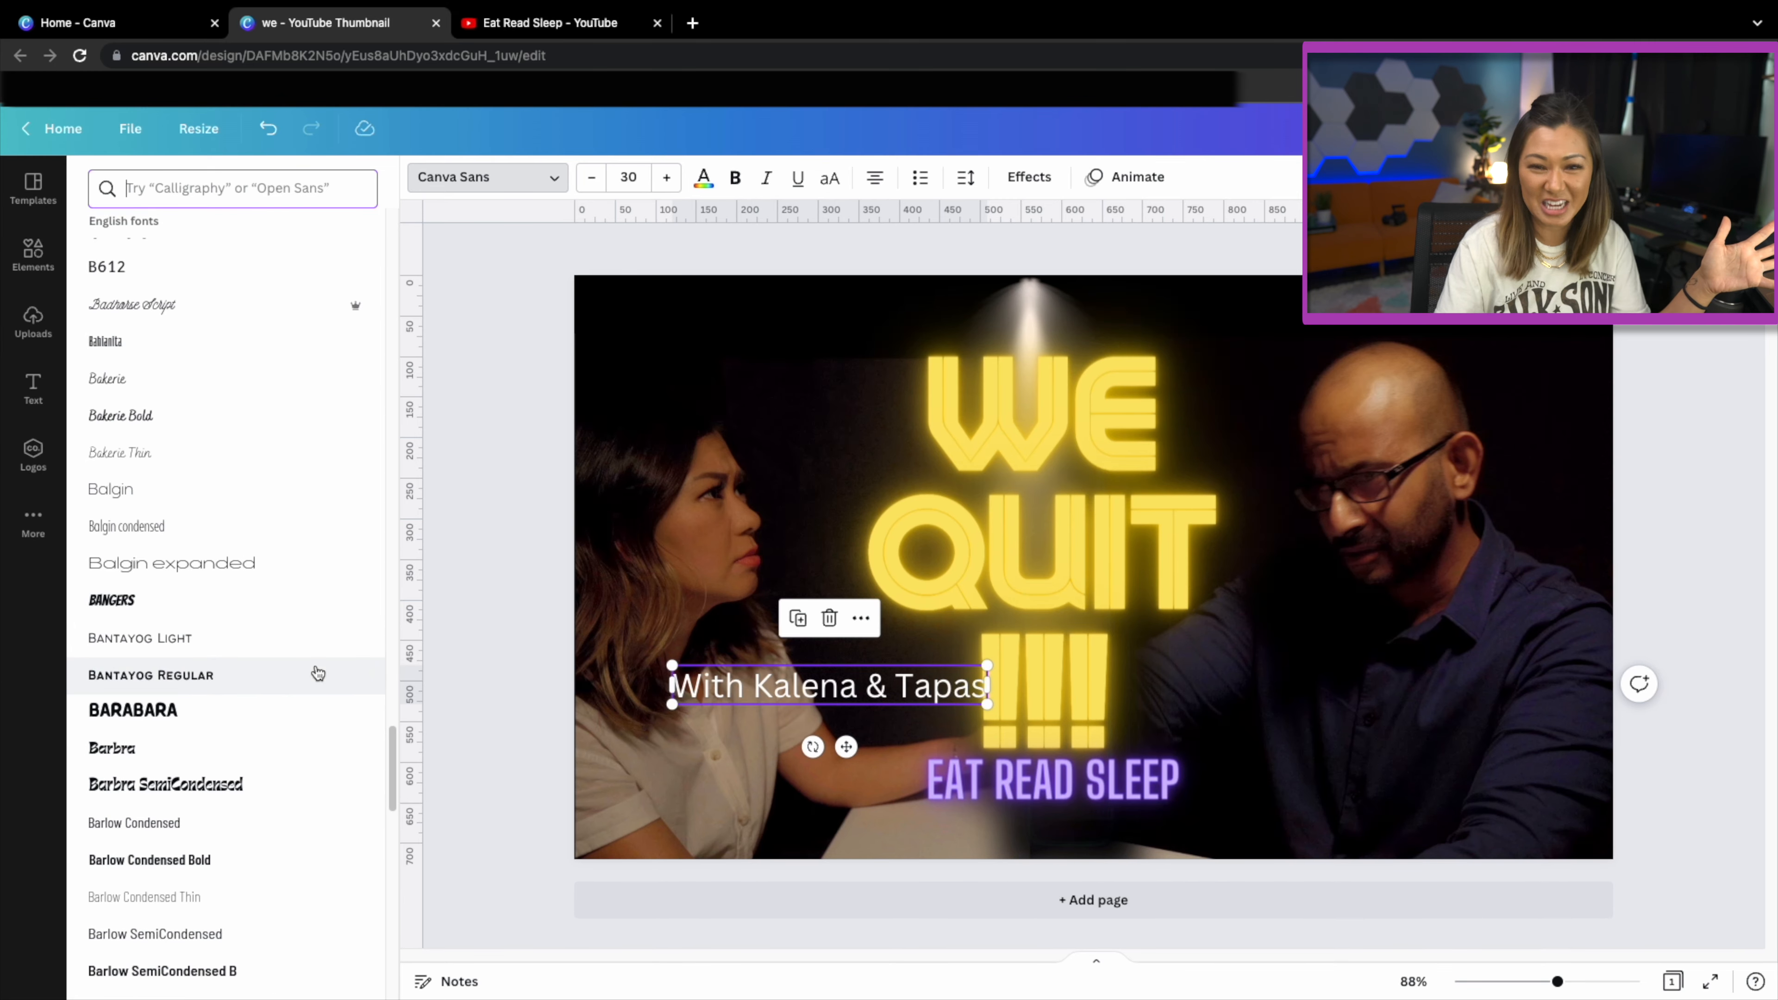
{"action": "scroll", "coordinate": [308, 783], "scroll_direction": "down", "scroll_amount": 10}
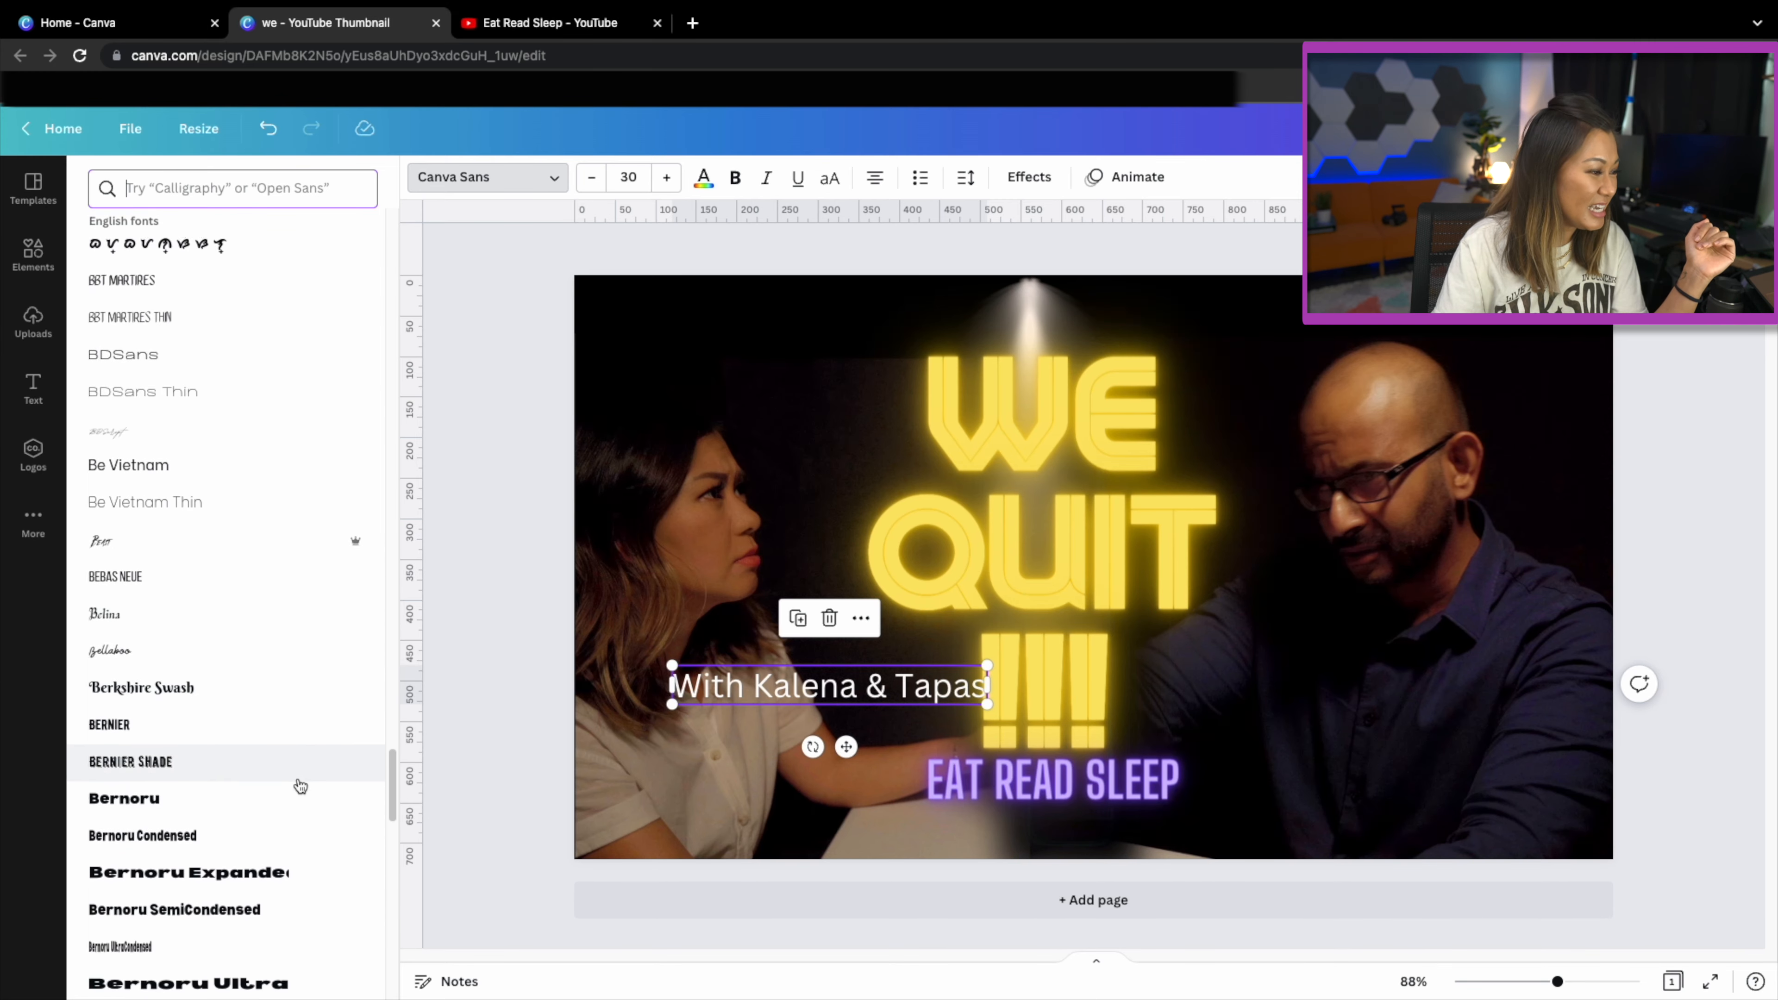
{"action": "left_click_drag", "start_coordinate": [394, 821], "coordinate": [404, 306]}
{"action": "right_click", "coordinate": [404, 306]}
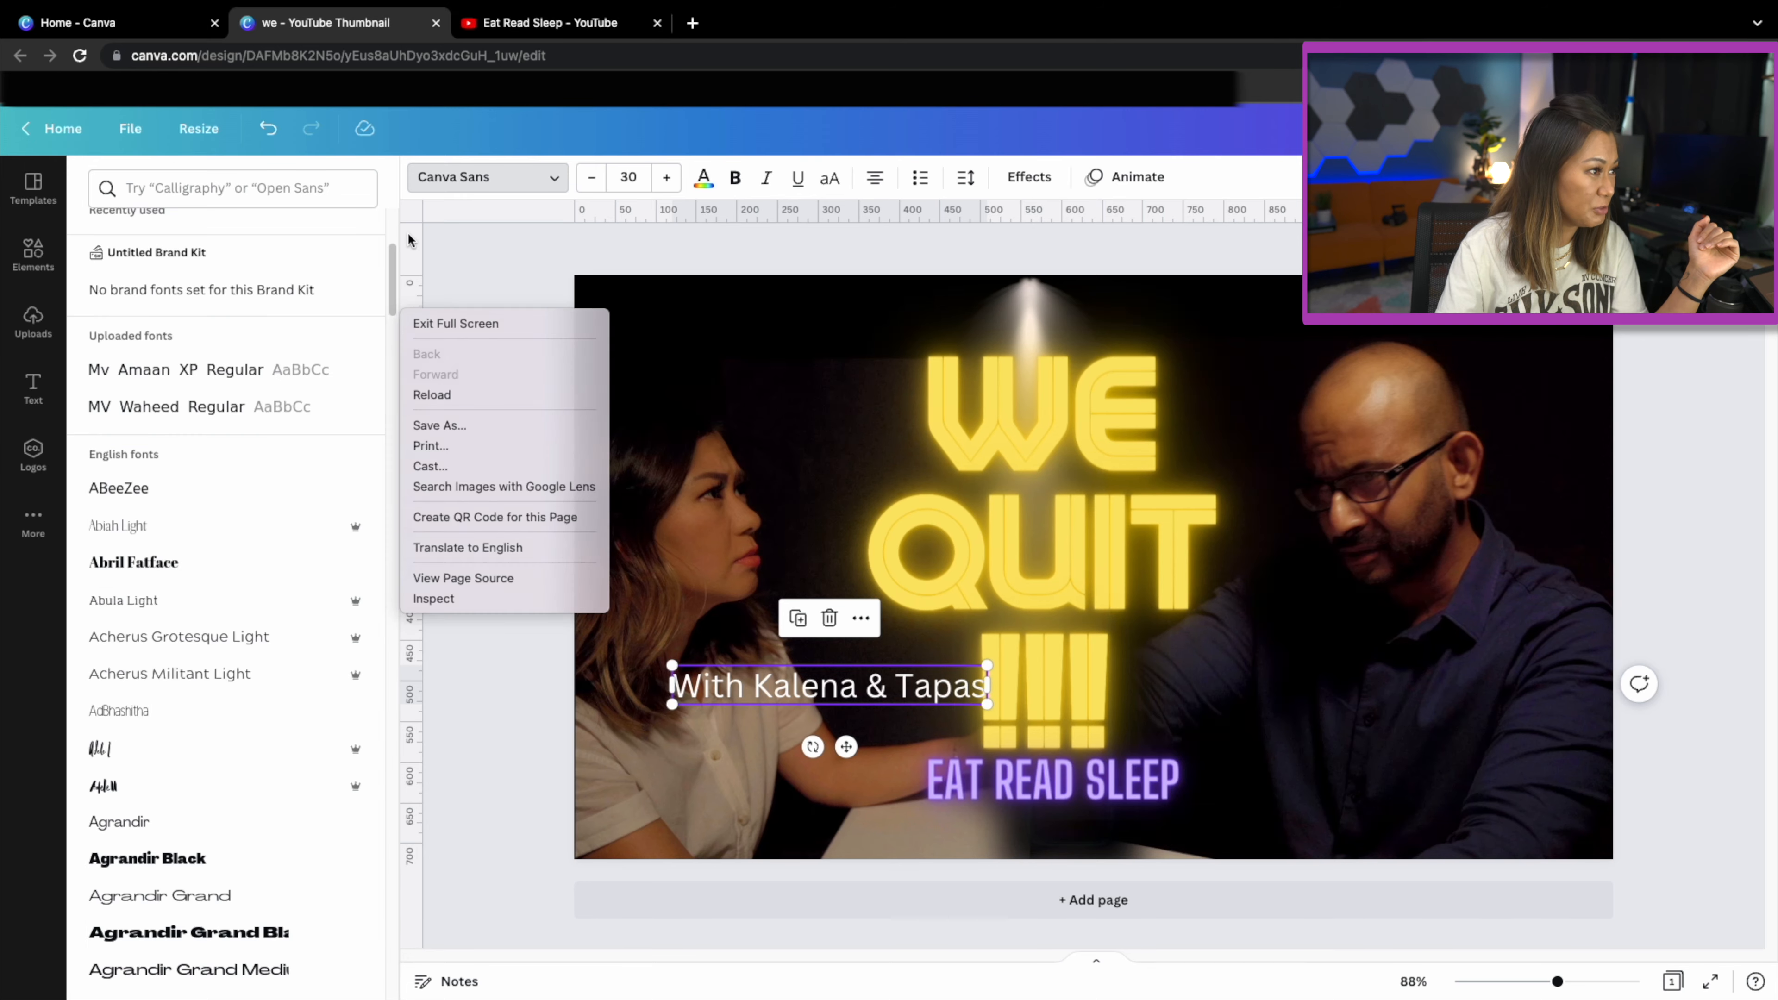
{"action": "left_click", "coordinate": [408, 235]}
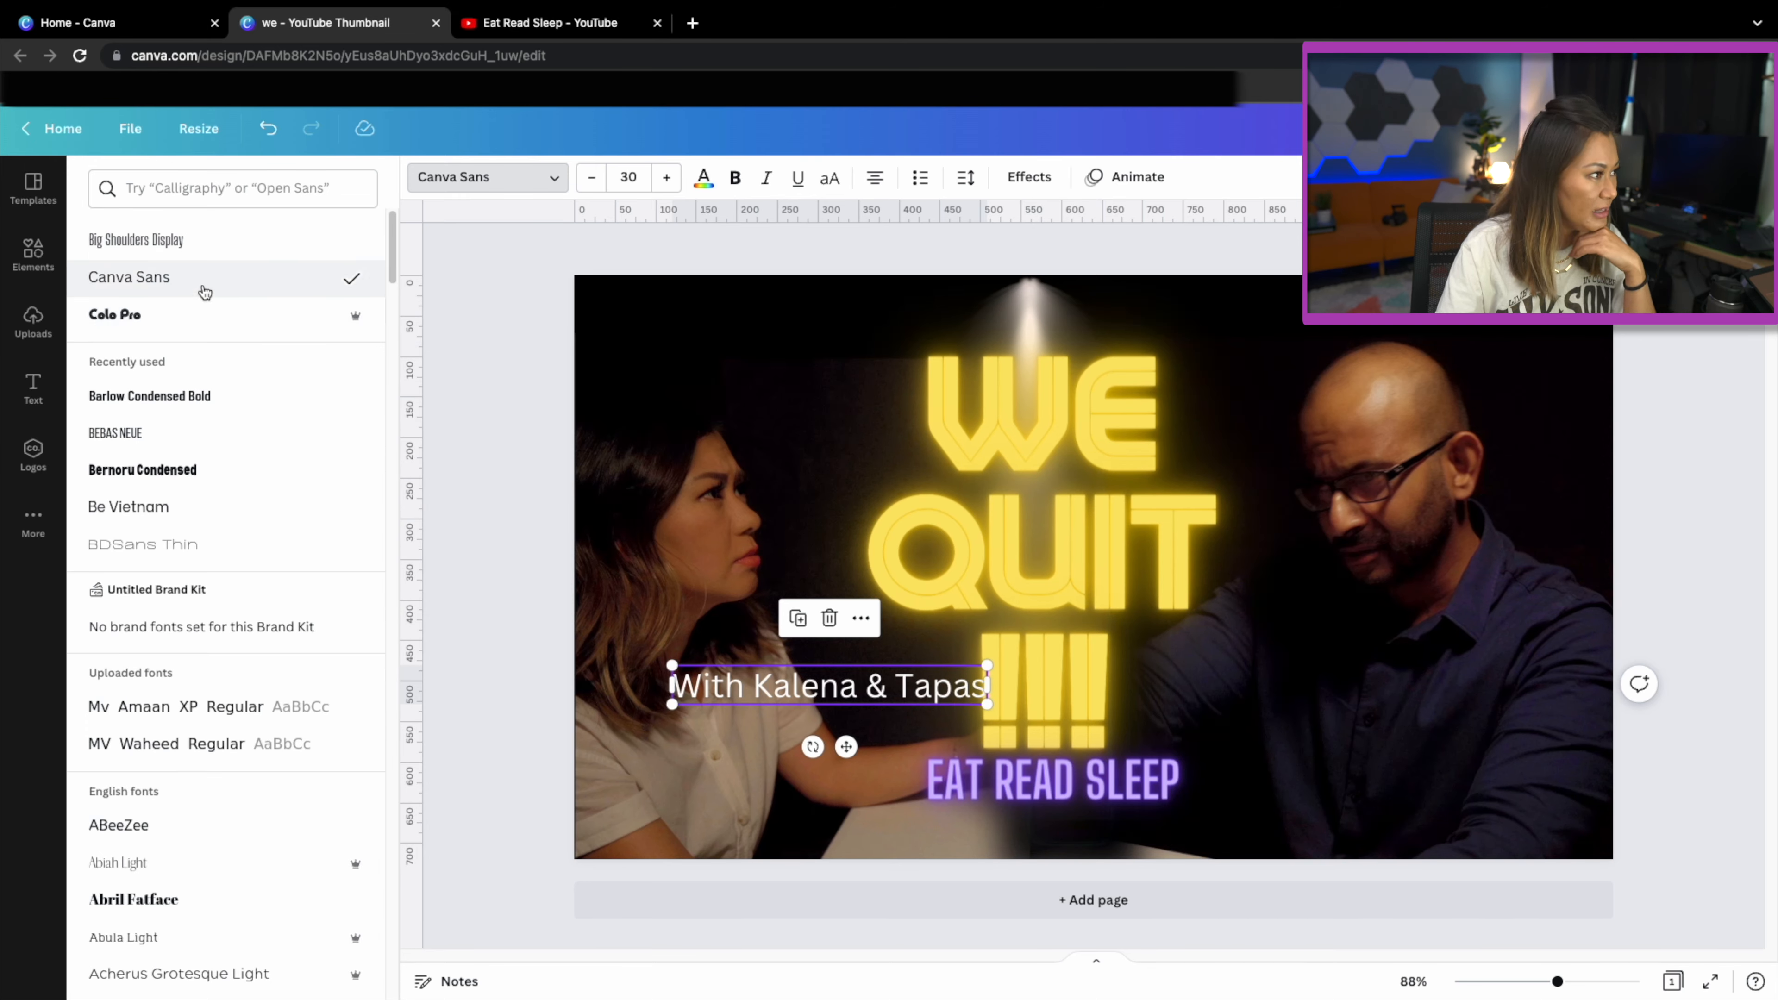
{"action": "left_click", "coordinate": [202, 249]}
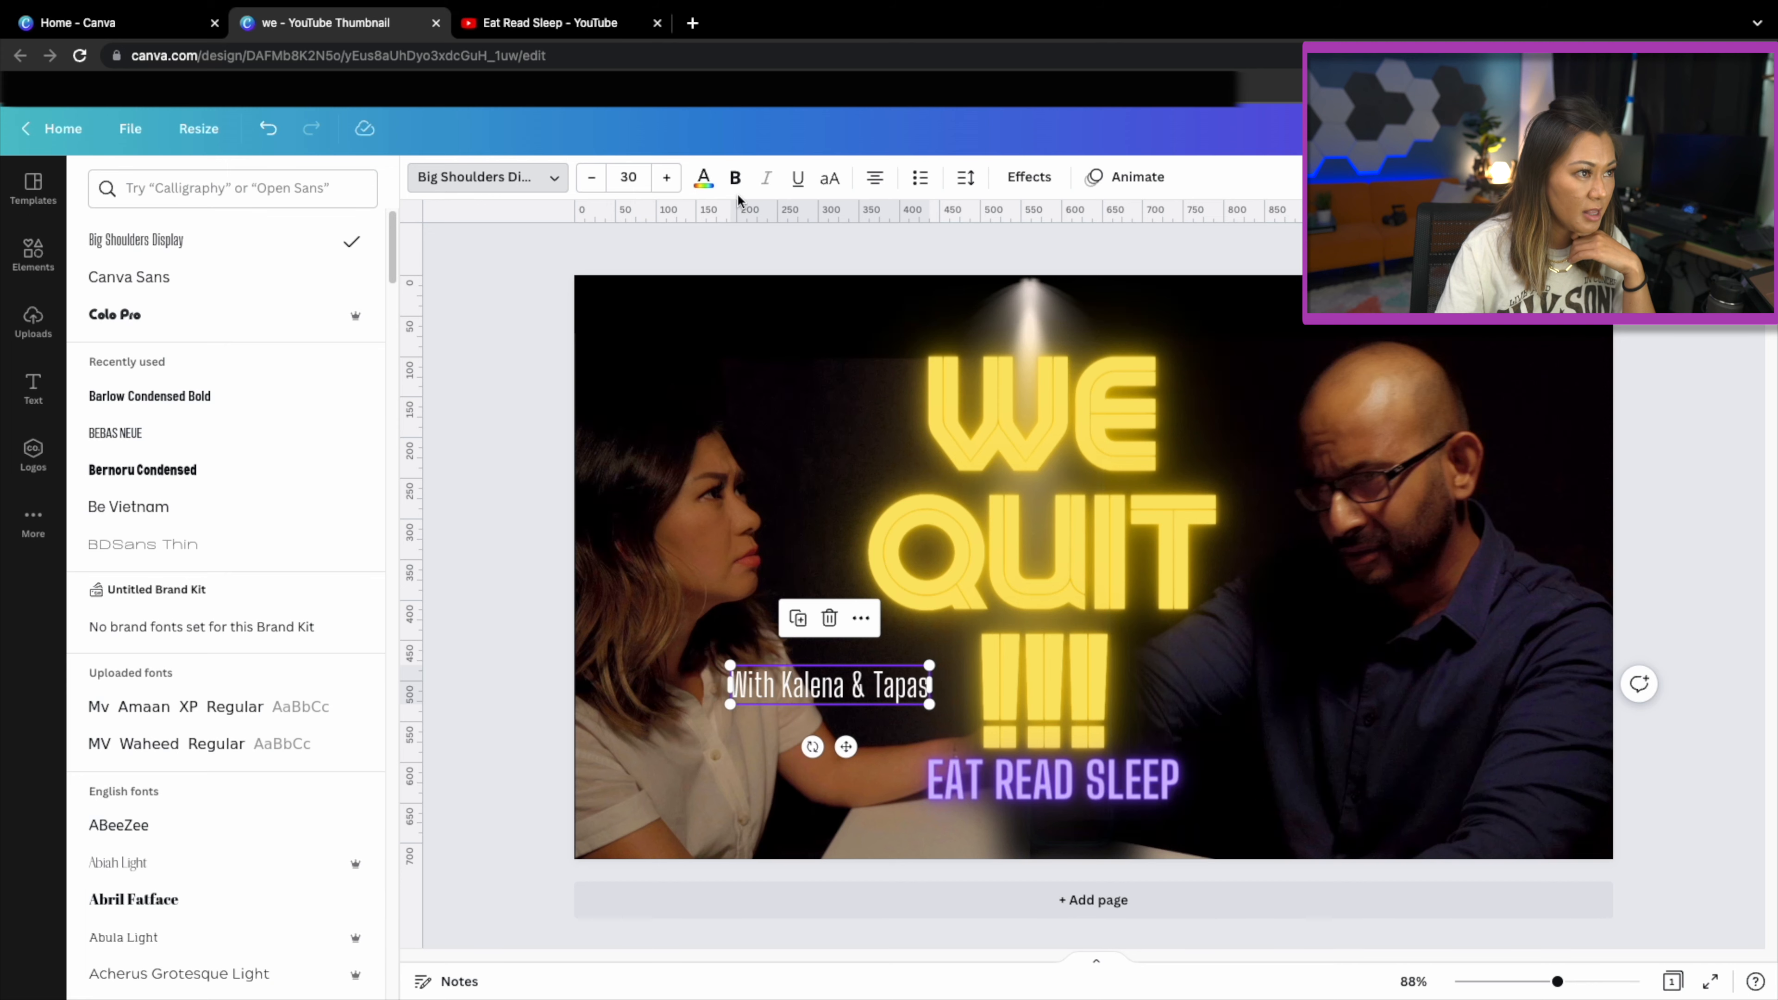
Try bold on the subheading, return it to regular weight, and place it centred close beneath EAT READ SLEEP.
{"action": "left_click", "coordinate": [735, 179]}
{"action": "left_click_drag", "start_coordinate": [846, 746], "coordinate": [1068, 899]}
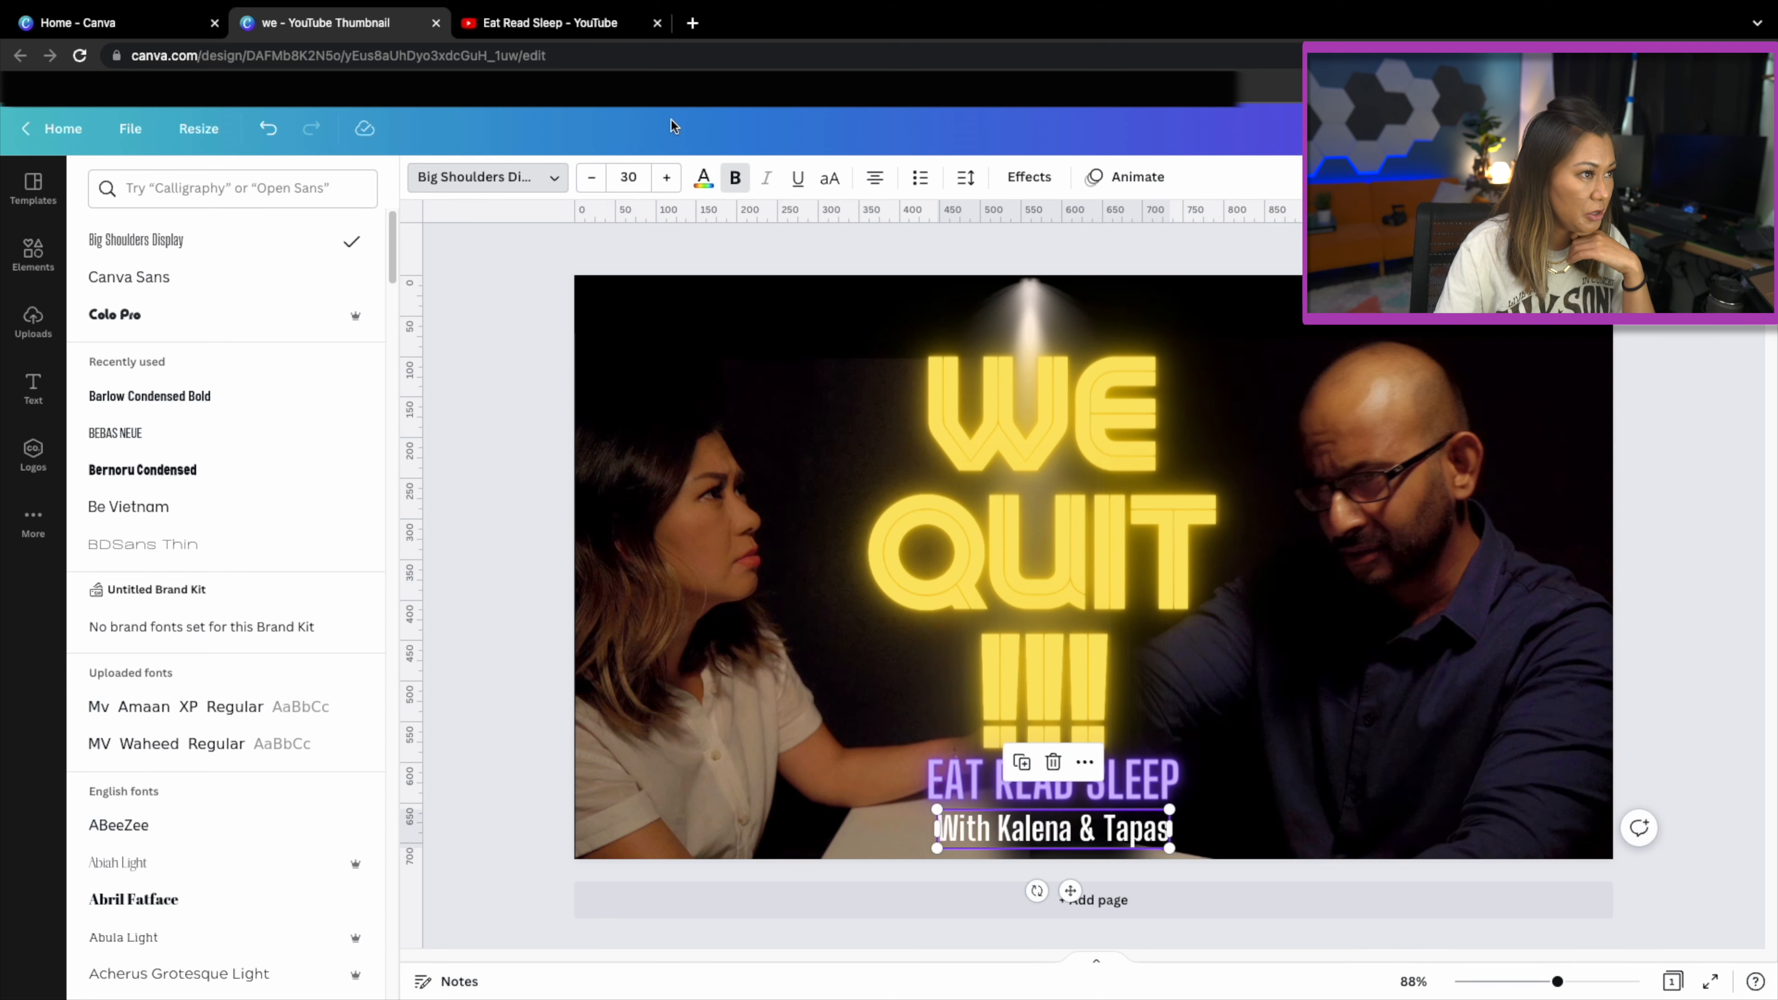
{"action": "left_click", "coordinate": [733, 179]}
{"action": "left_click", "coordinate": [1361, 790]}
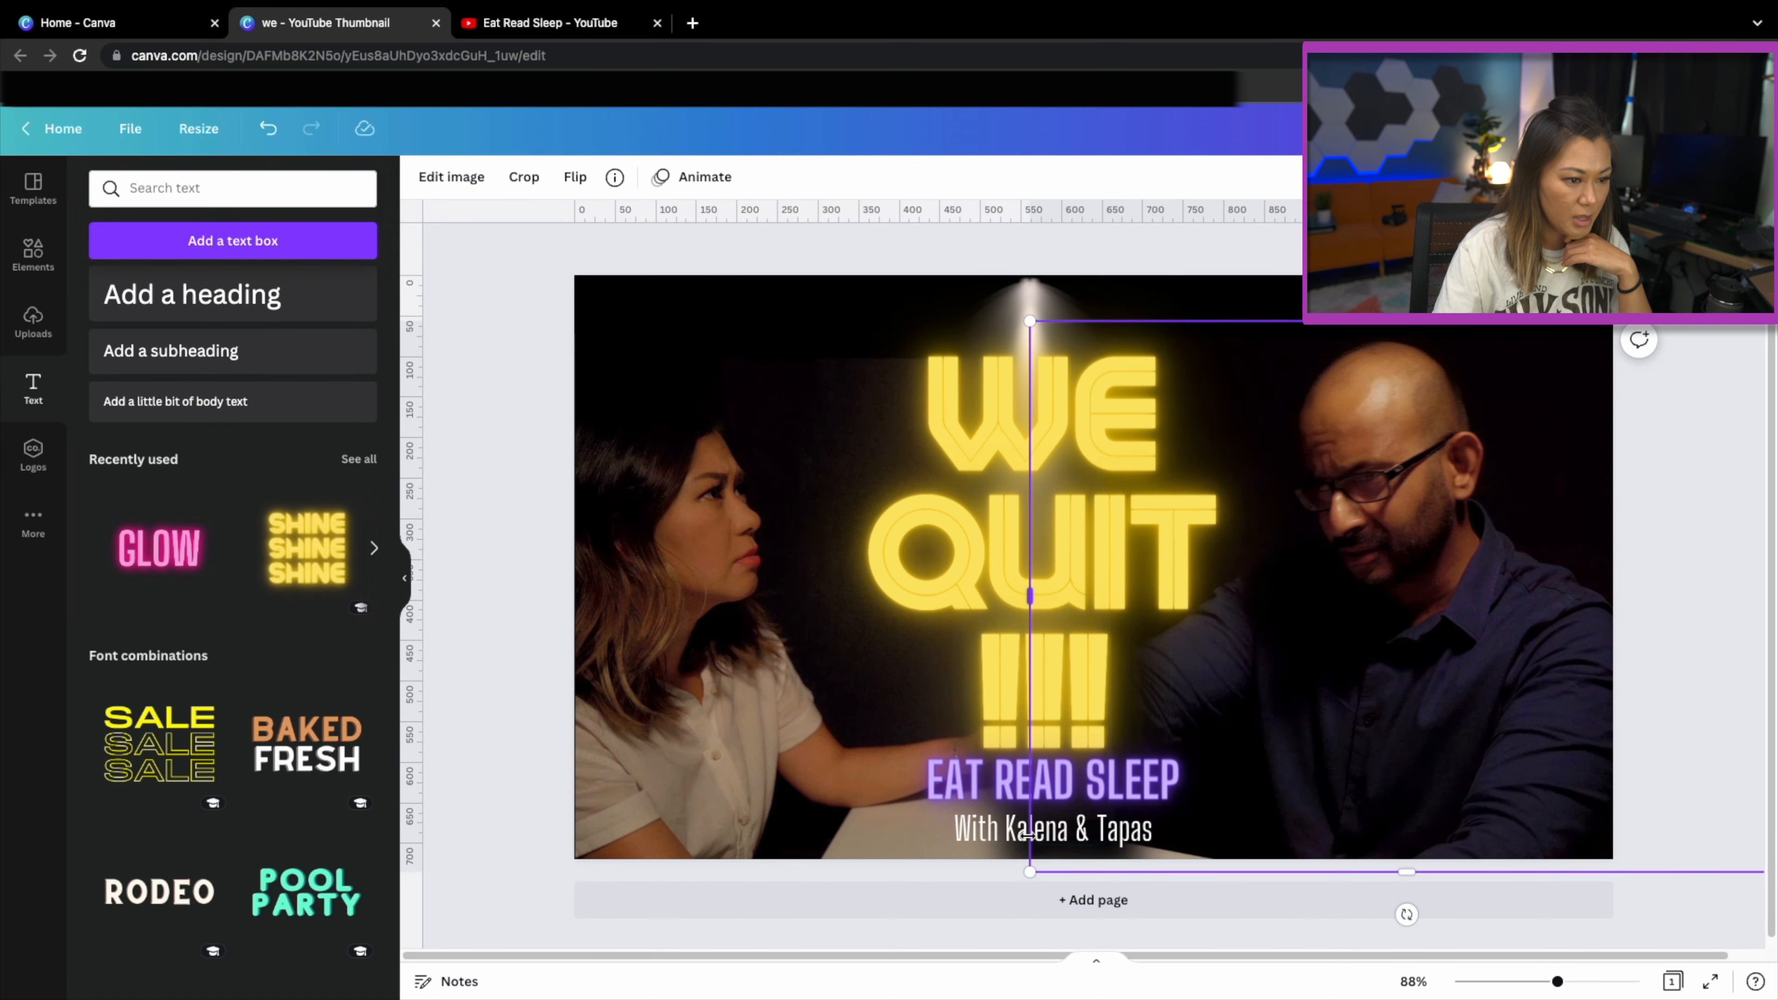
{"action": "left_click_drag", "start_coordinate": [994, 833], "coordinate": [995, 827]}
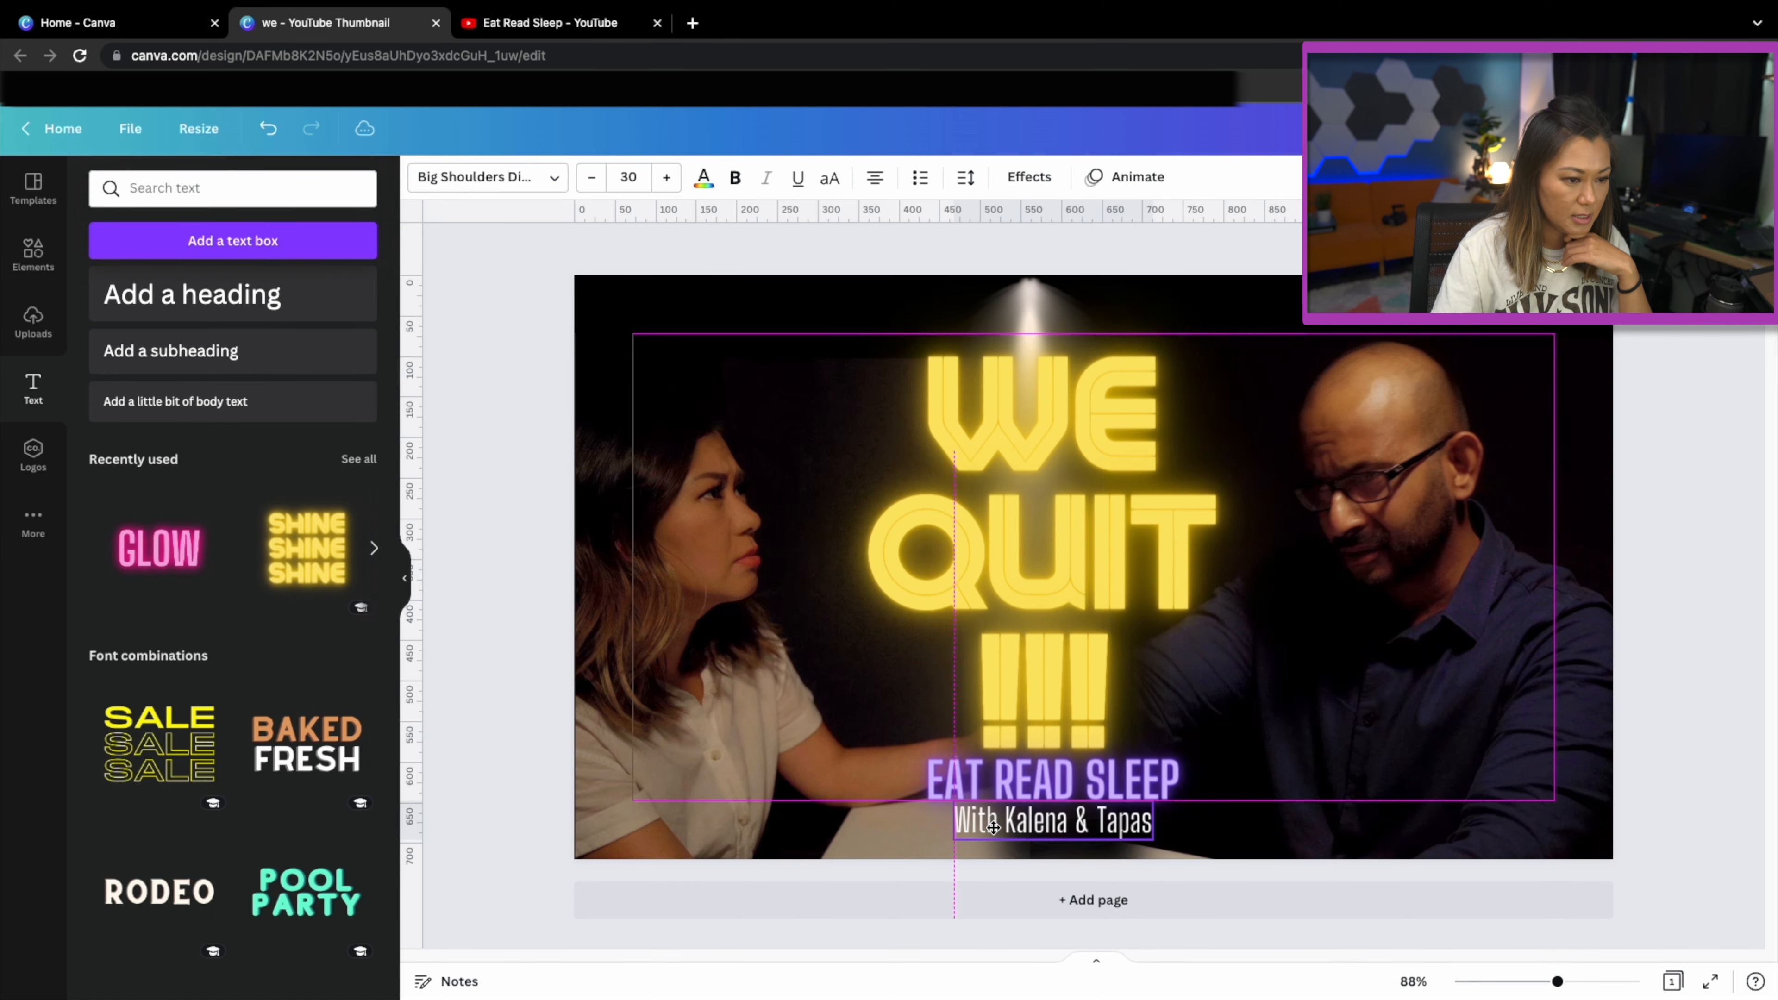
{"action": "left_click", "coordinate": [1636, 557]}
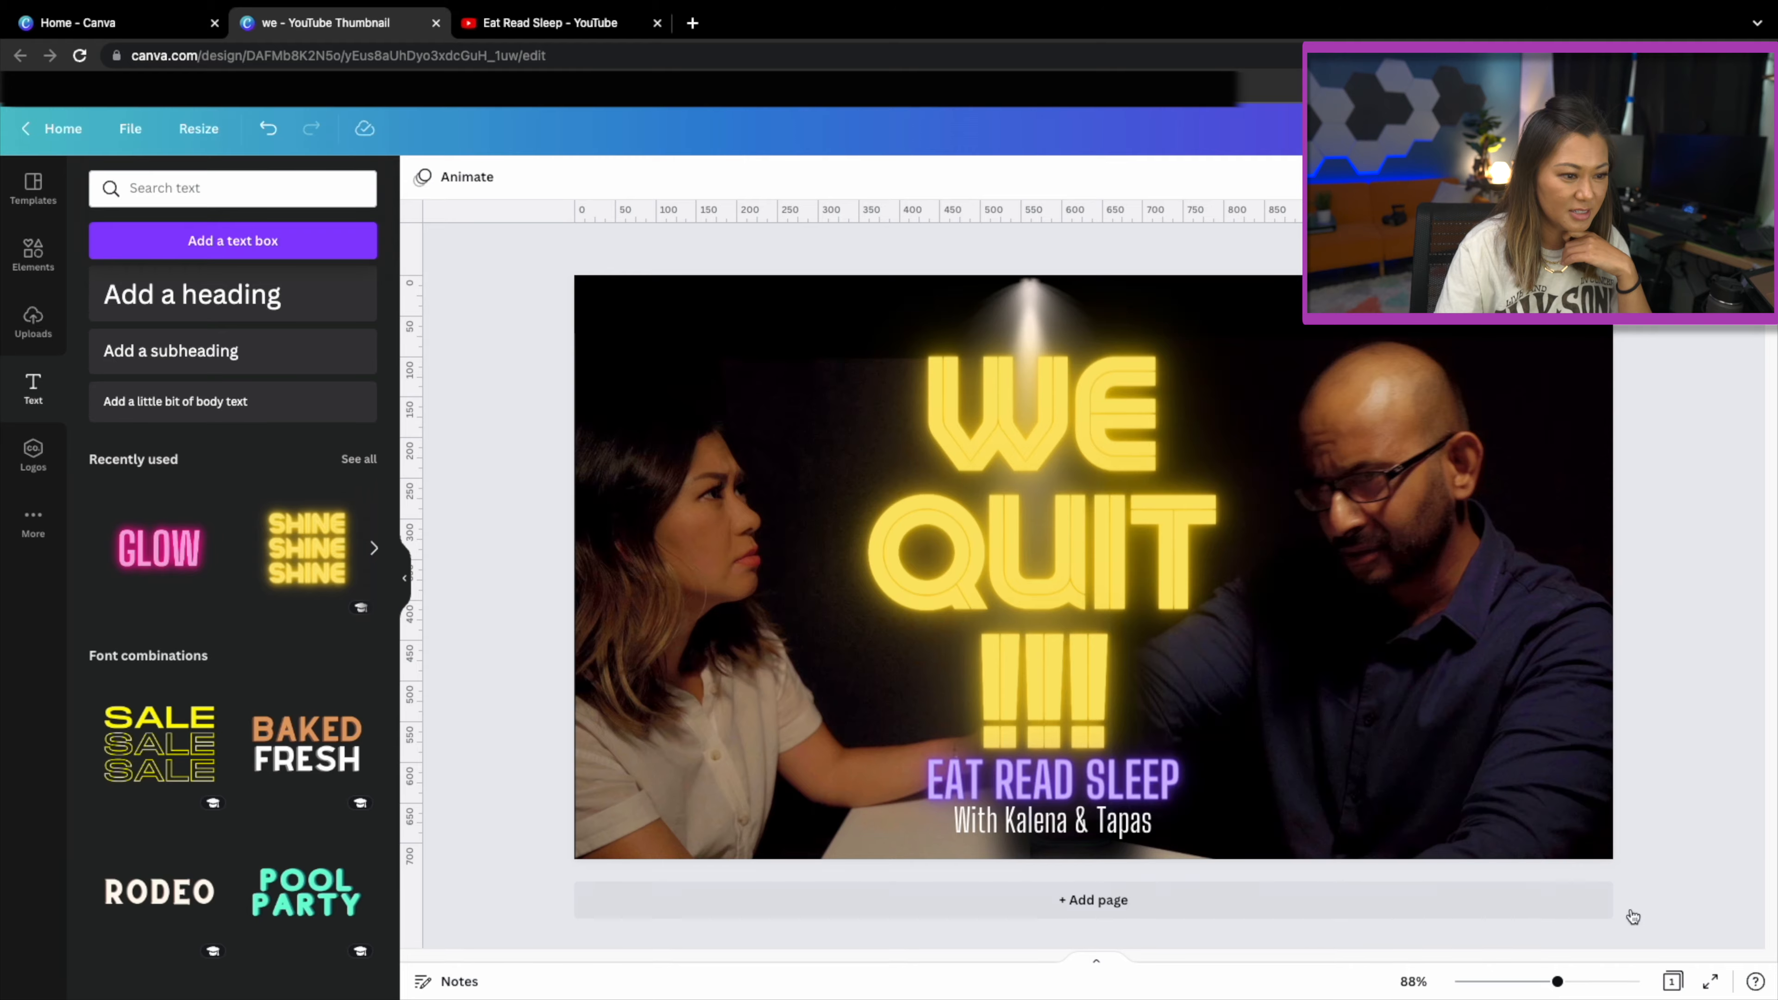